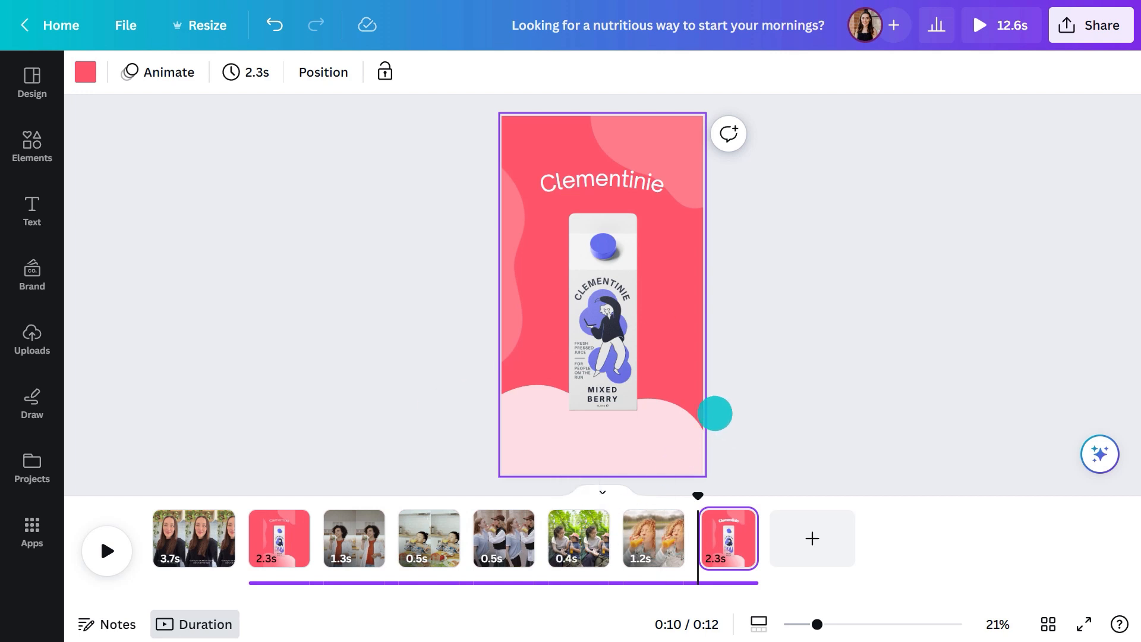
# Delete the juice carton image and the curved Clementinie text from the last page
pyautogui.click(569, 294)
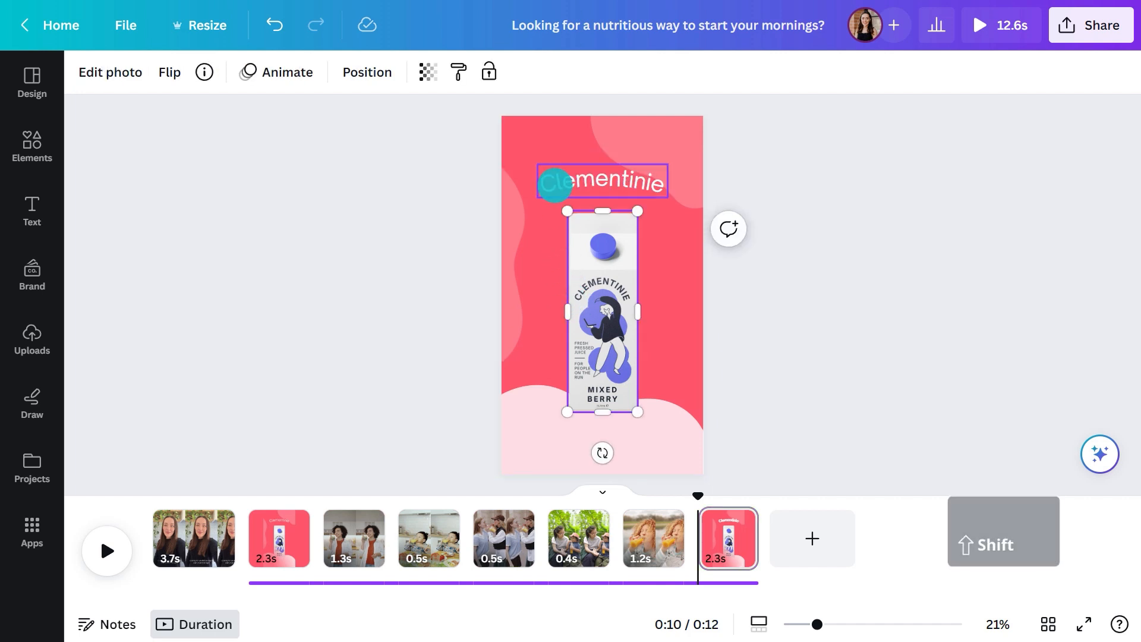
pyautogui.keyDown('shift'); pyautogui.click(553, 183); pyautogui.keyUp('shift')
pyautogui.click(629, 120)
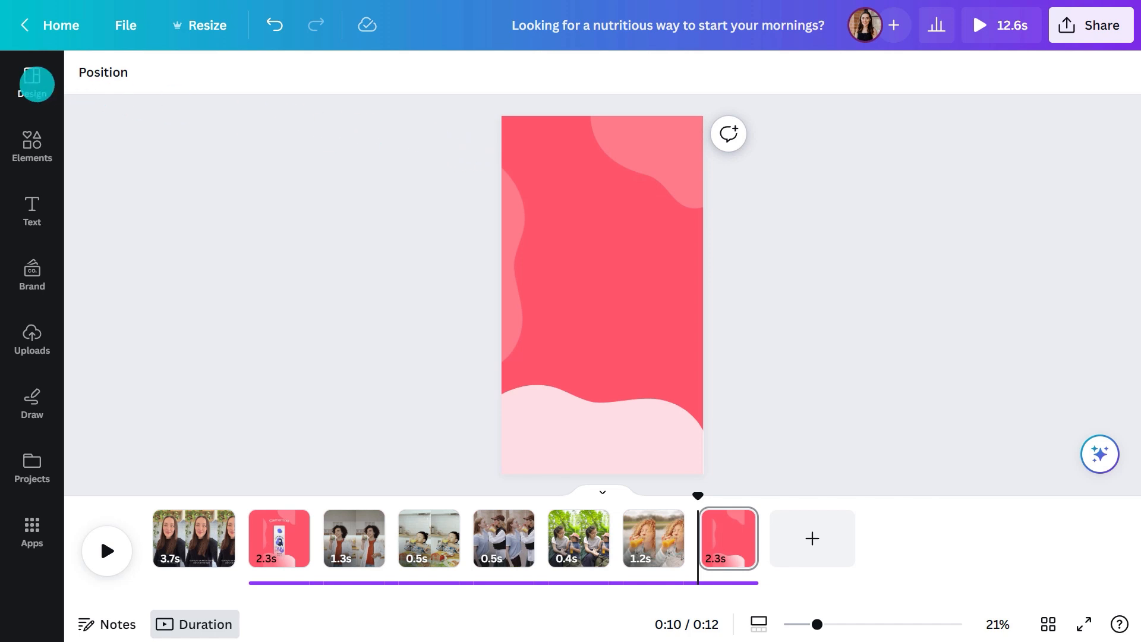
# Apply the Clementinie Brand Kit color palette to the last page, shuffling it until the background is light cyan
pyautogui.click(35, 83)
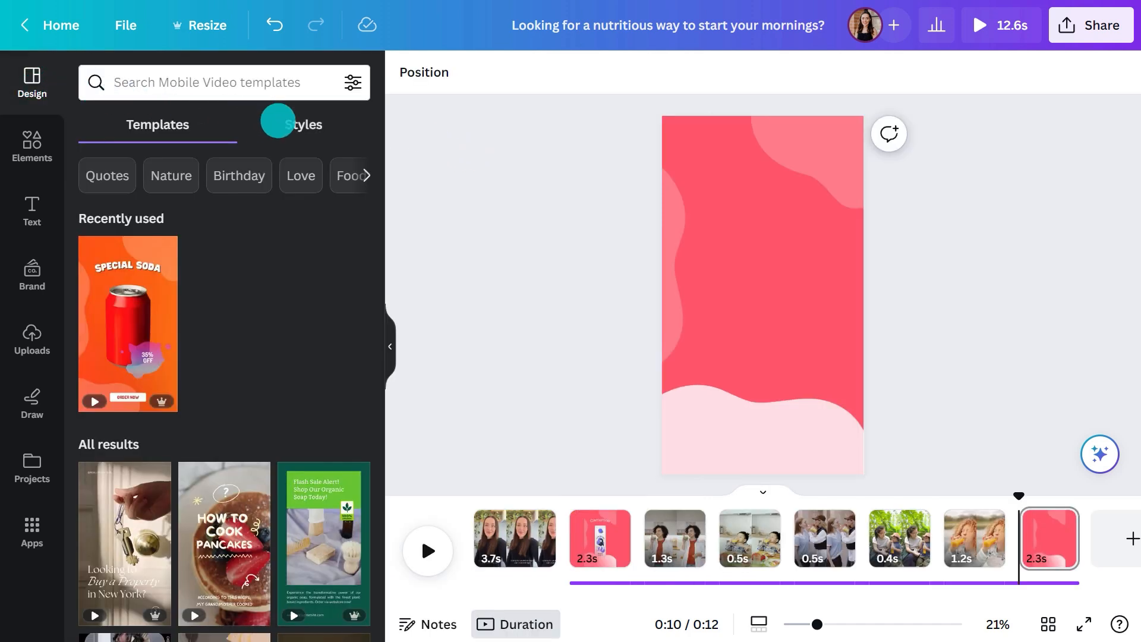
pyautogui.click(278, 121)
pyautogui.click(249, 295)
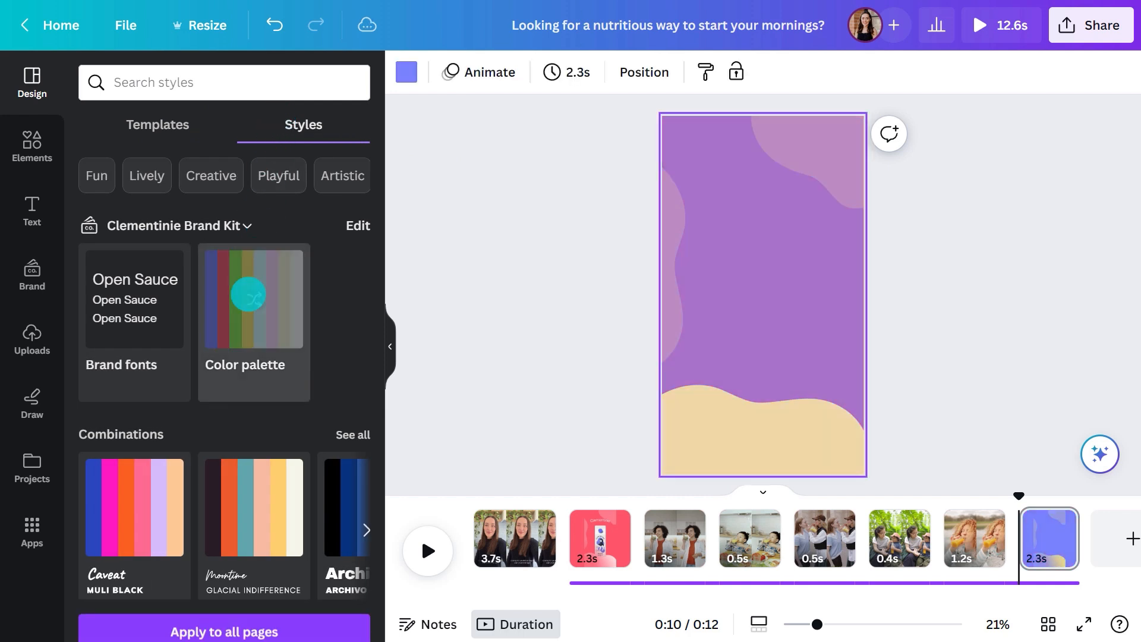
pyautogui.click(248, 294)
pyautogui.click(248, 294)
pyautogui.click(249, 294)
pyautogui.click(249, 294)
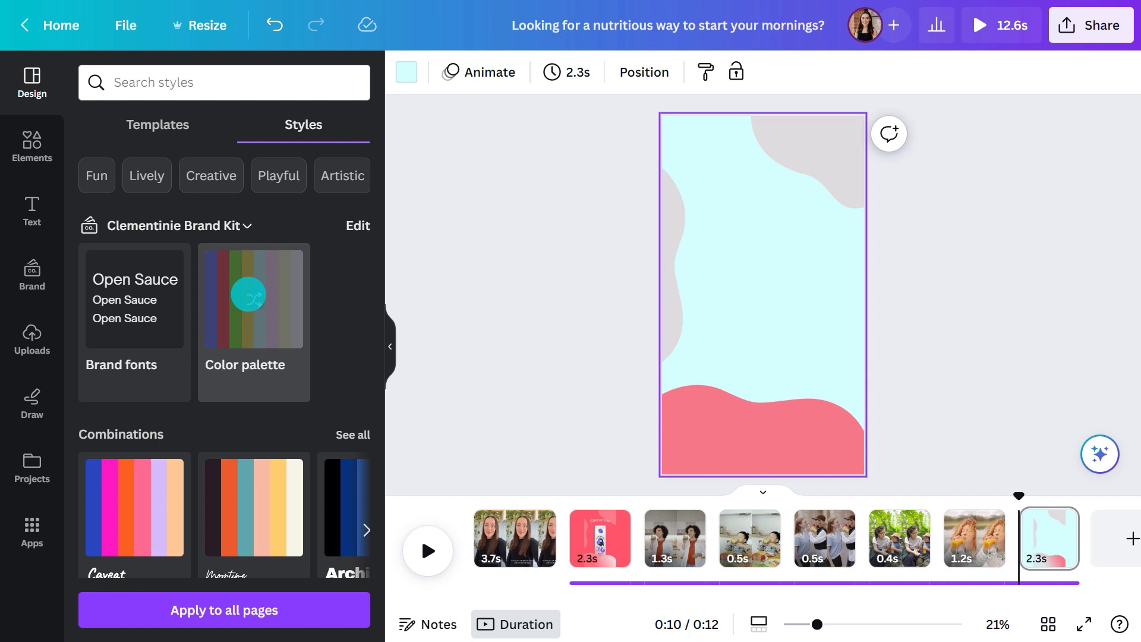
pyautogui.click(387, 333)
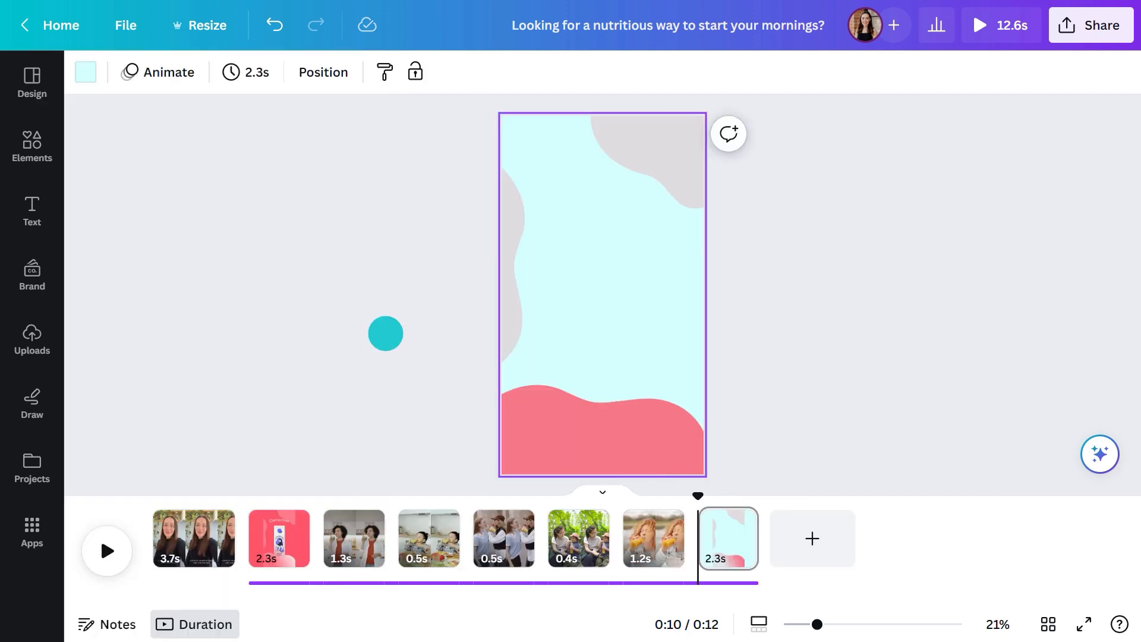
# Recolor the blob on the page's left edge white and set its transparency to 63
pyautogui.click(508, 236)
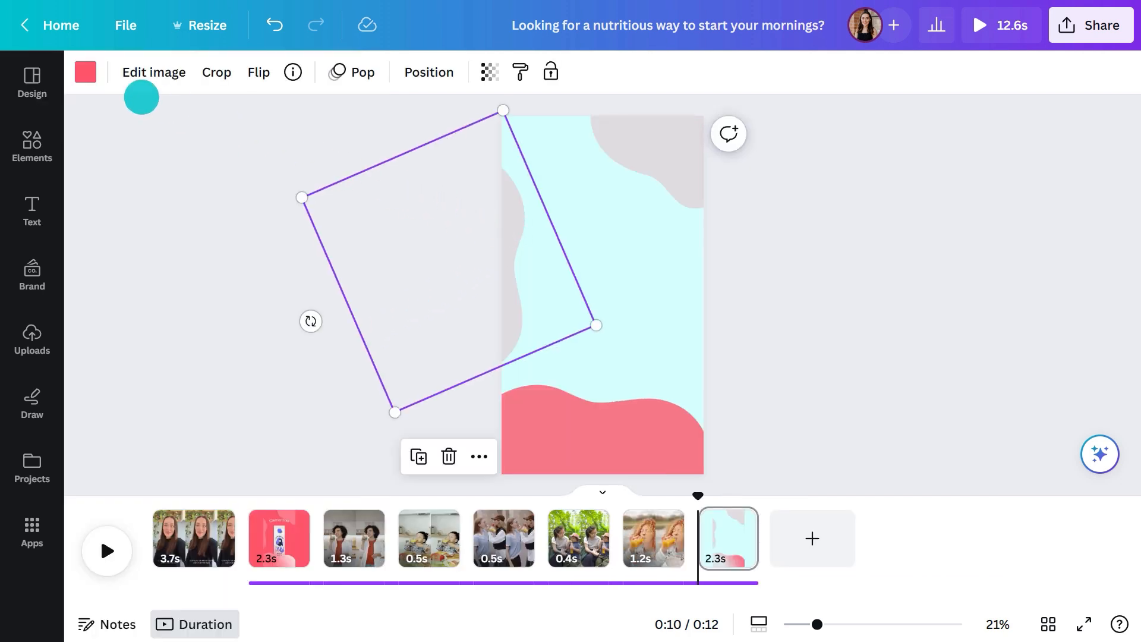
pyautogui.click(84, 75)
pyautogui.click(252, 178)
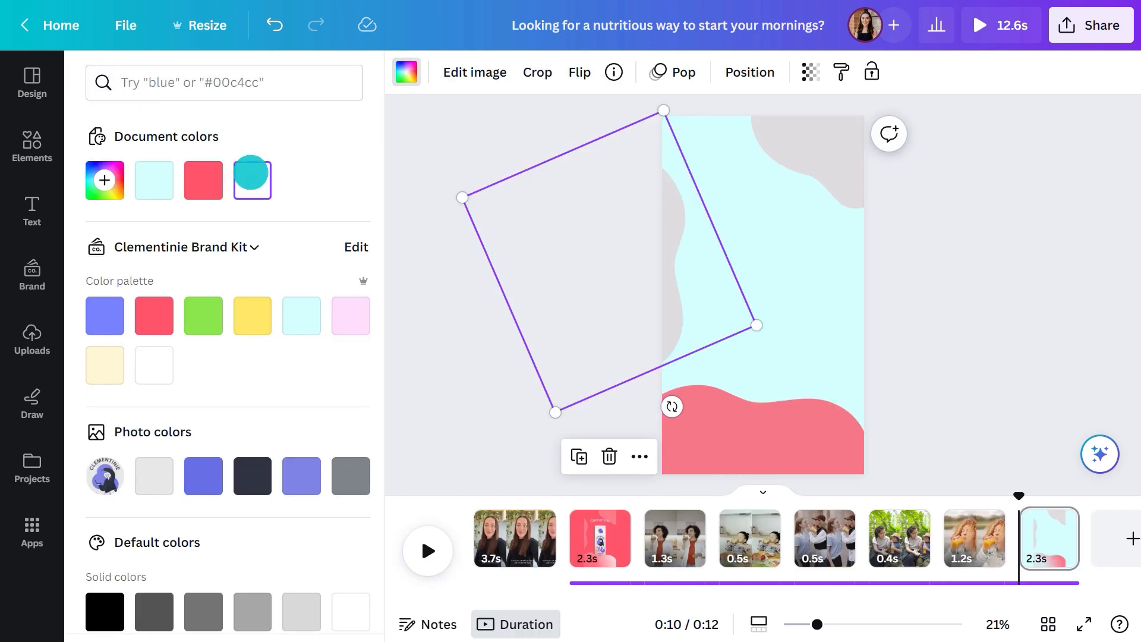
pyautogui.click(405, 72)
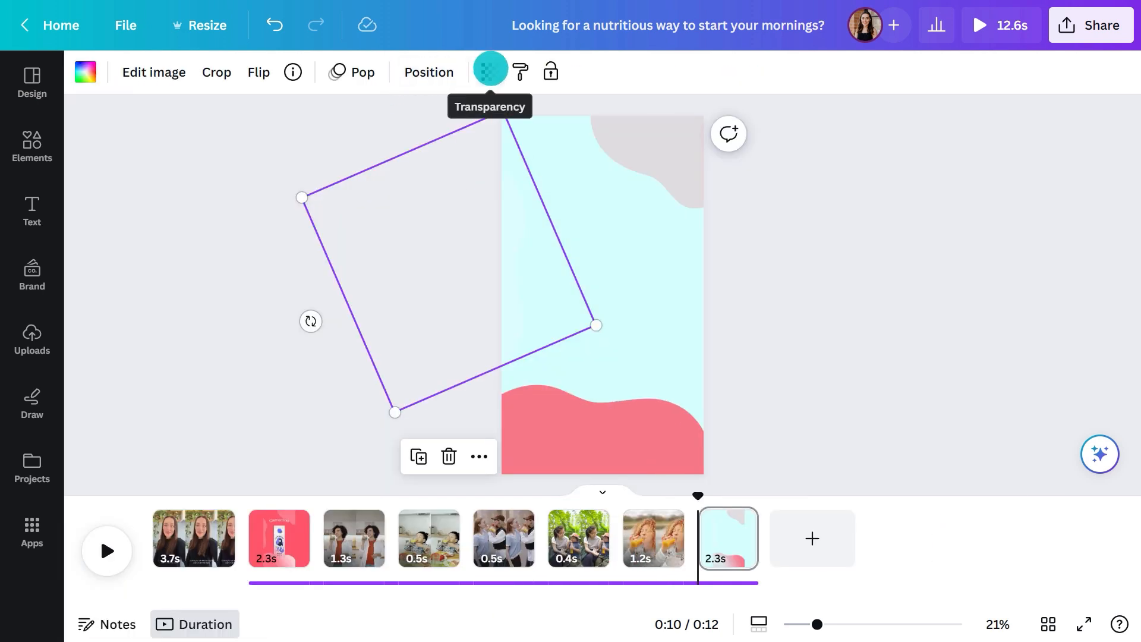
pyautogui.click(483, 72)
pyautogui.moveTo(355, 143); pyautogui.dragTo(427, 143)
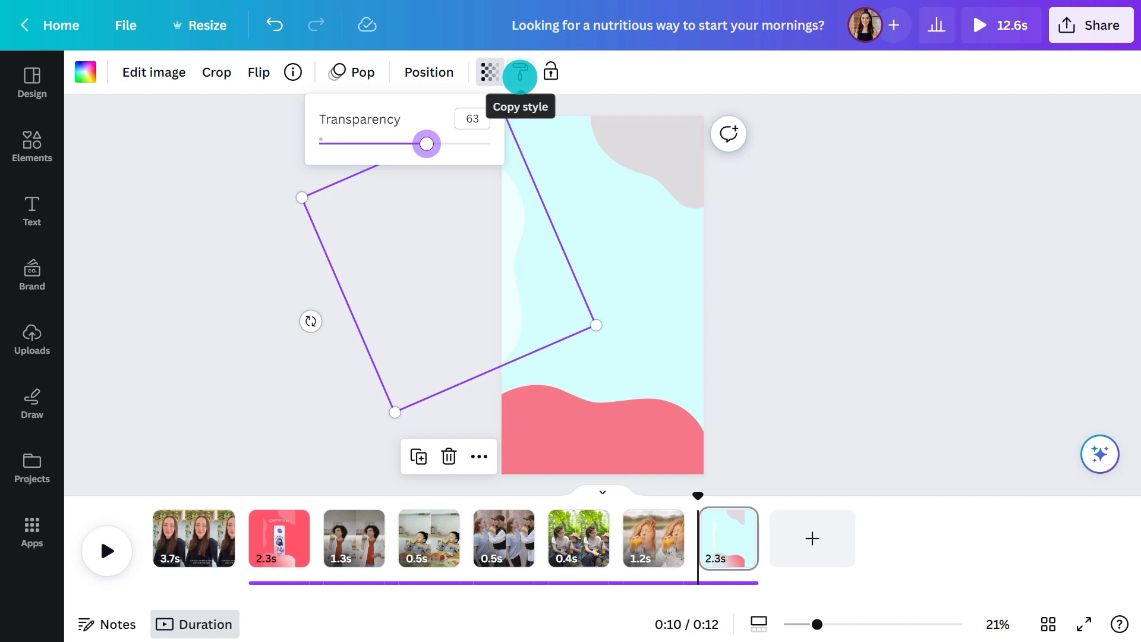
# Copy the white blob's style onto the upper and lower blobs, and shift the lower blob slightly down
pyautogui.click(521, 74)
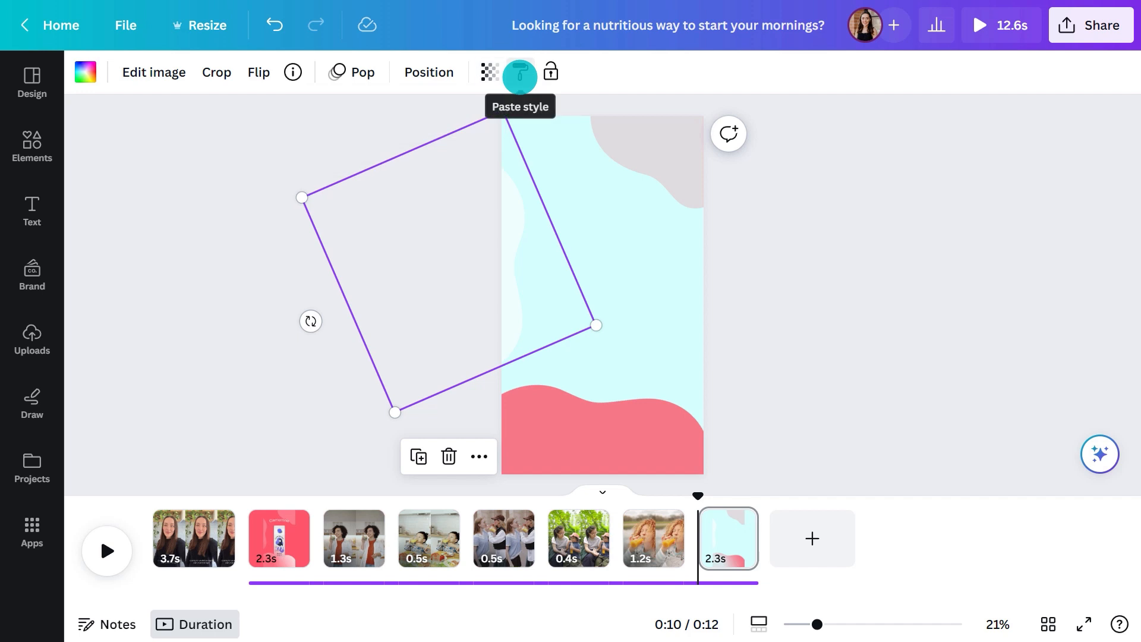
pyautogui.click(660, 161)
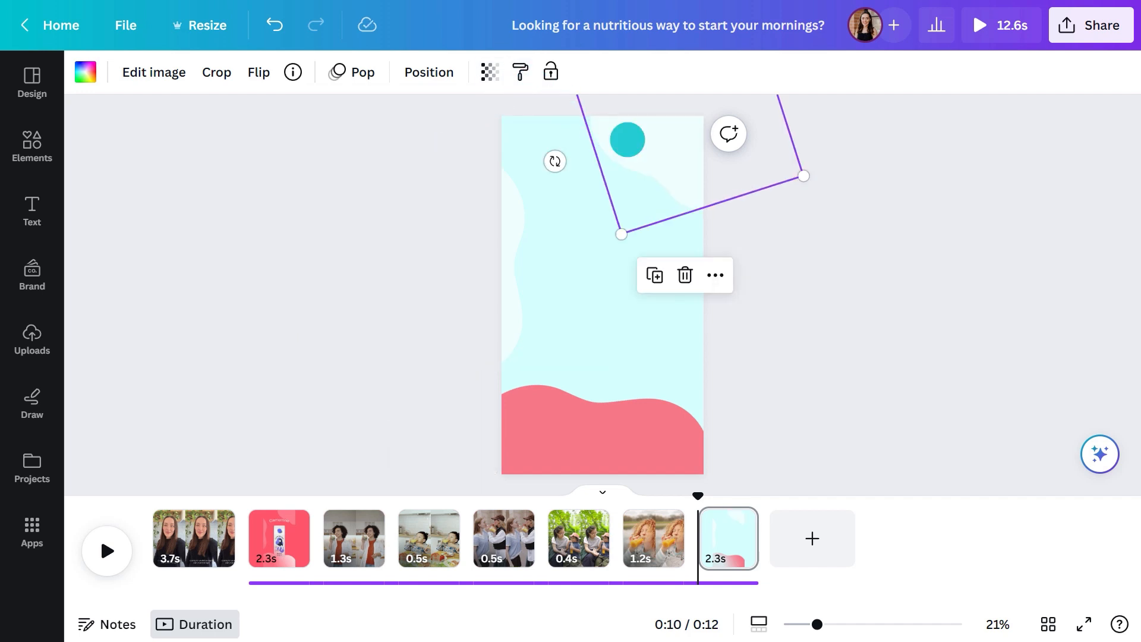
pyautogui.click(522, 72)
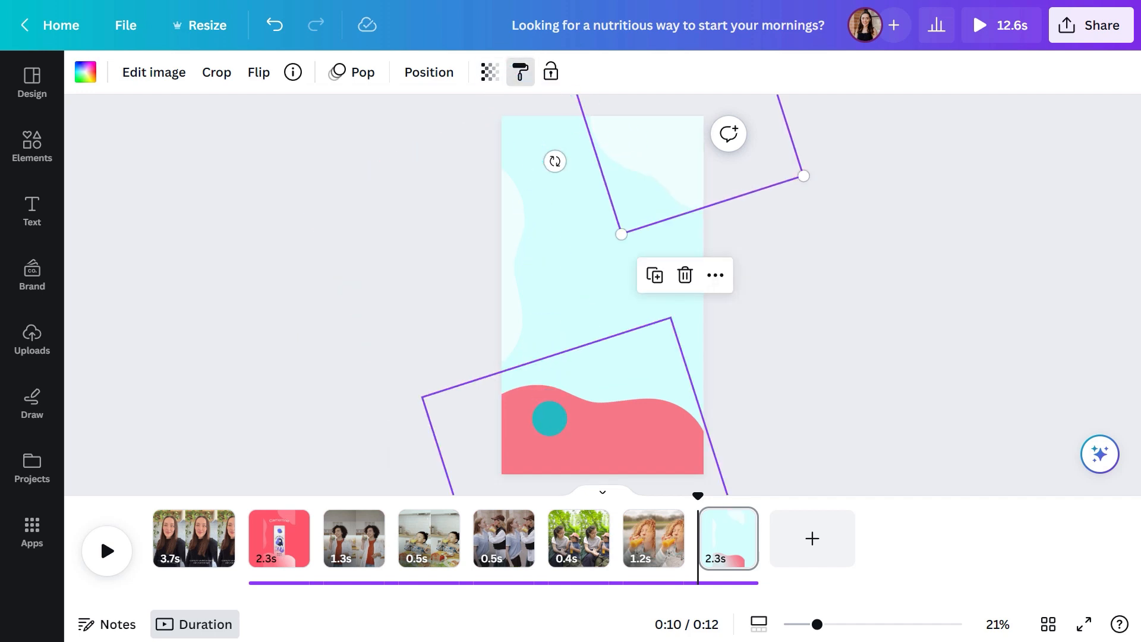
pyautogui.click(630, 428)
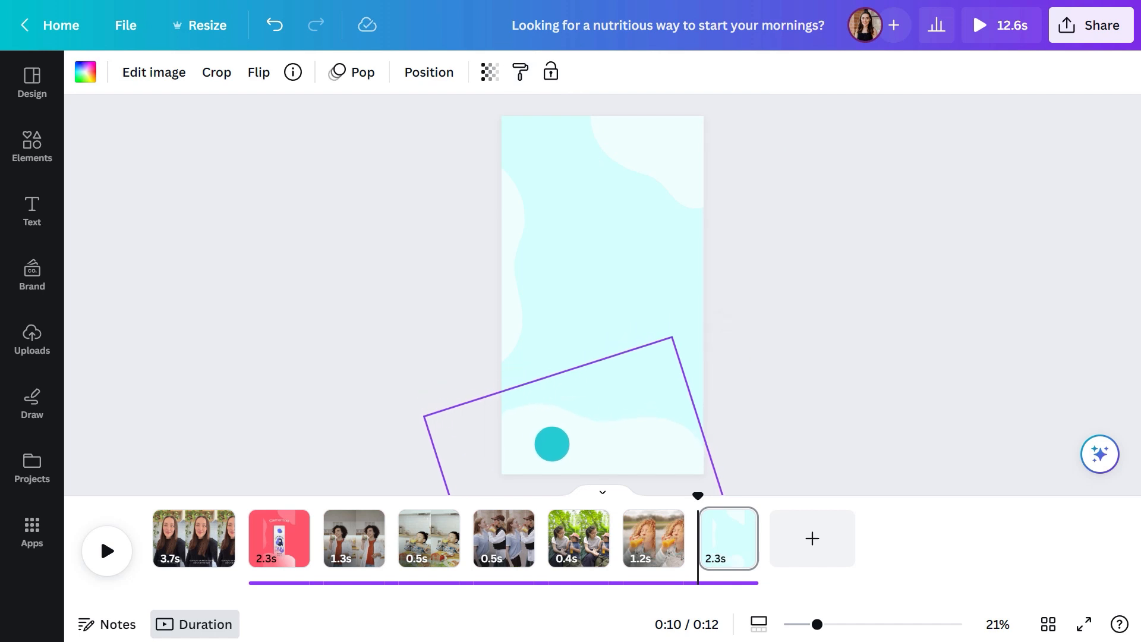
pyautogui.click(552, 444)
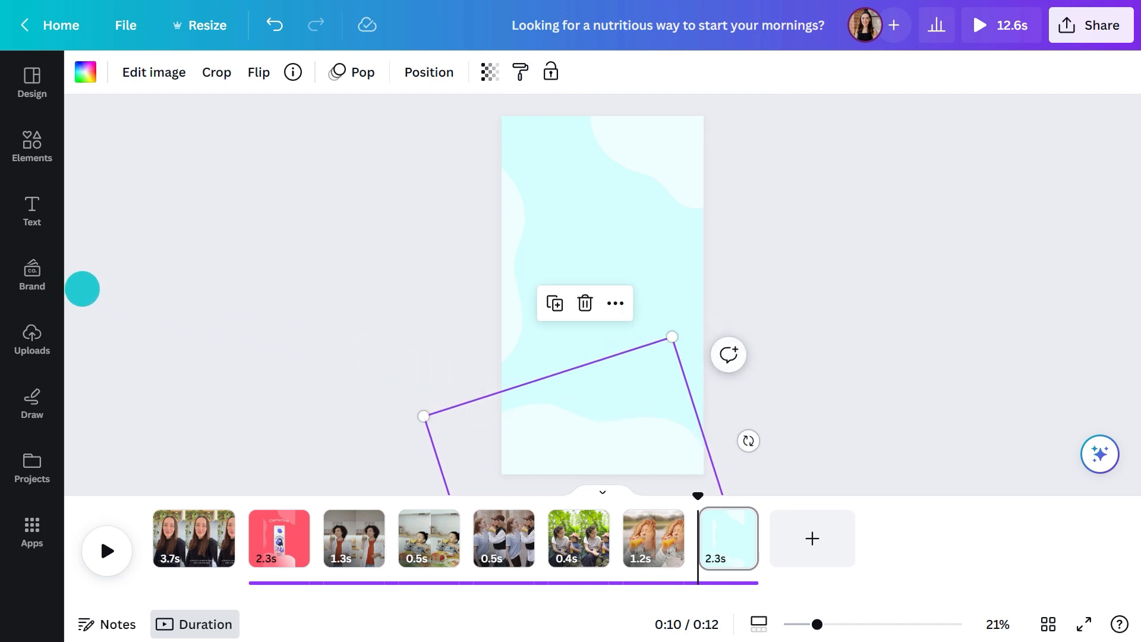
# Add the round Clementinie Fresh Juice logo from the brand kit to the page's center and enlarge it
pyautogui.click(34, 277)
pyautogui.click(123, 356)
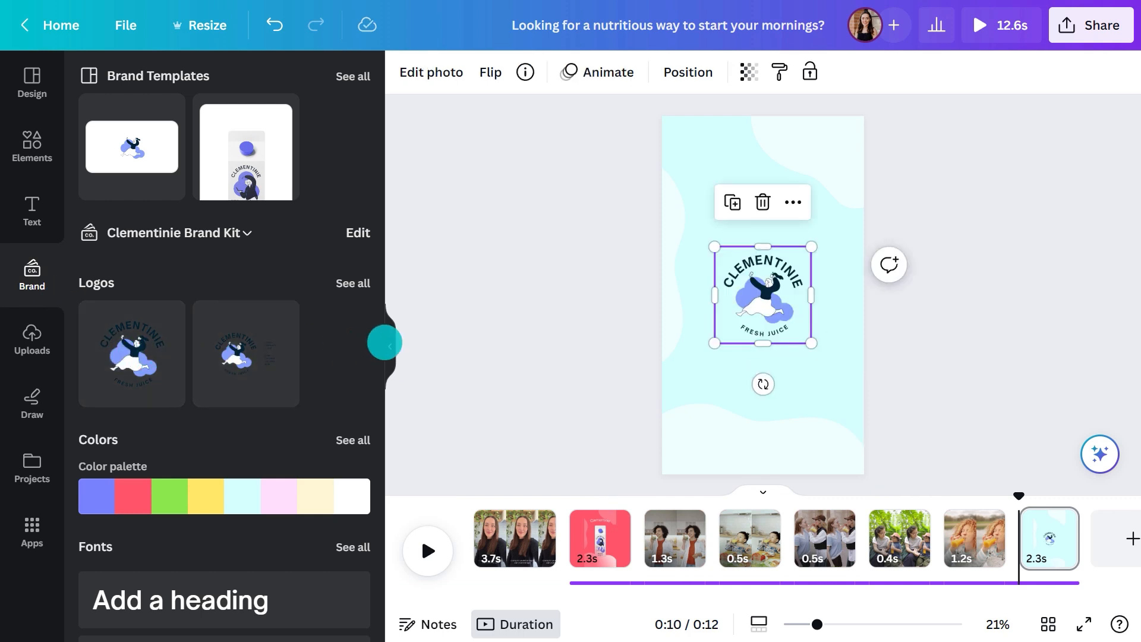
pyautogui.click(388, 344)
pyautogui.moveTo(651, 247); pyautogui.dragTo(668, 236)
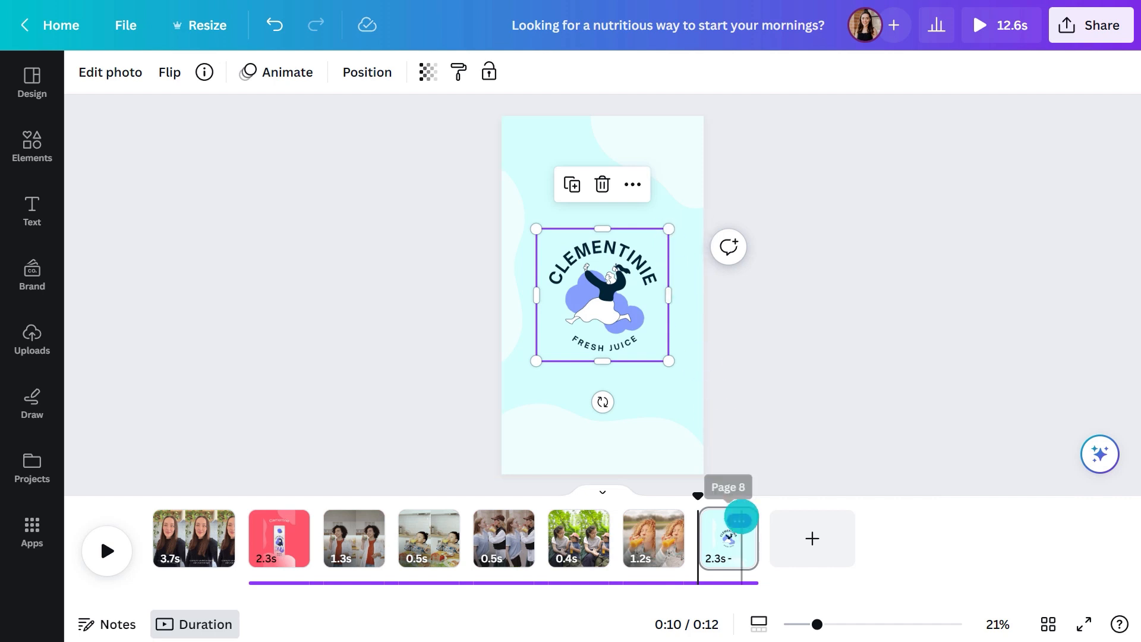
# Duplicate page 8 with the logo and delete the logo from the copy
pyautogui.click(744, 517)
pyautogui.click(815, 283)
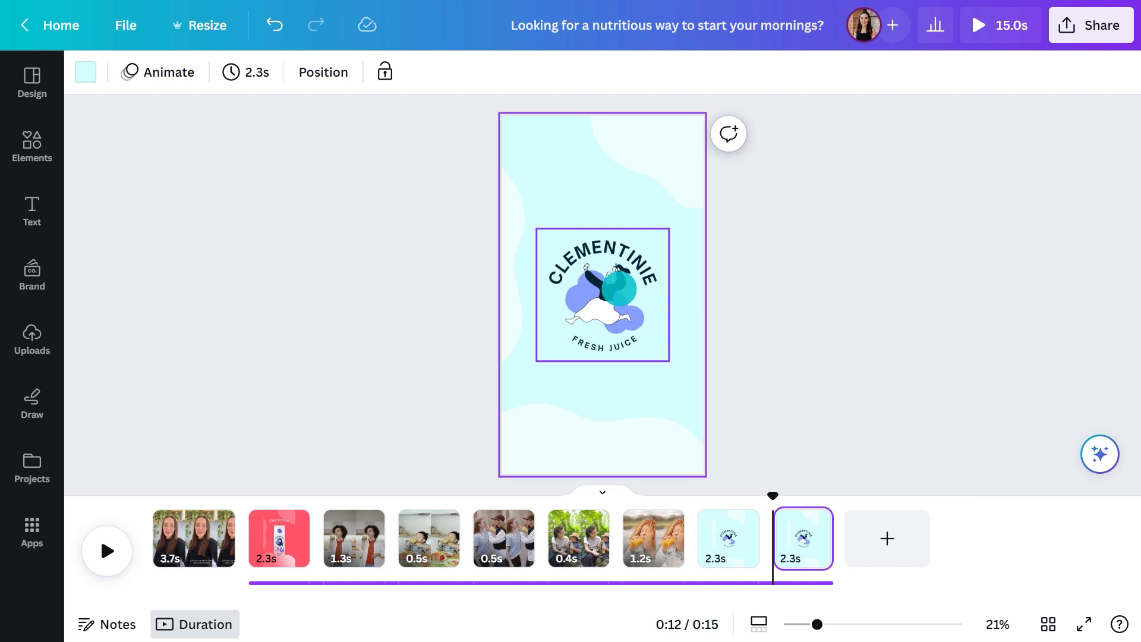
pyautogui.click(615, 268)
pyautogui.click(602, 184)
# Add the two-line text "100% juice / 0% anything else" to the duplicated page, enlarge it to size 66 and center it
pyautogui.write('t')
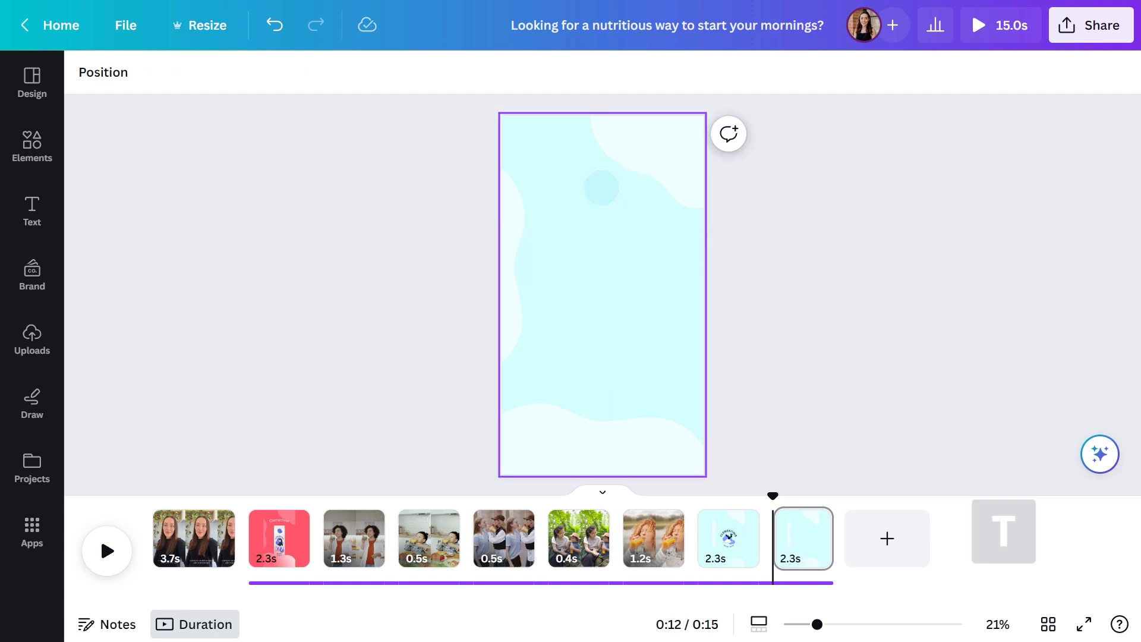
pyautogui.write('100% juice')
pyautogui.press('Return')
pyautogui.write('0% anything else')
pyautogui.moveTo(644, 286)
pyautogui.mouseDown()
pyautogui.moveTo(670, 277)
pyautogui.moveTo(657, 280)
pyautogui.mouseUp()
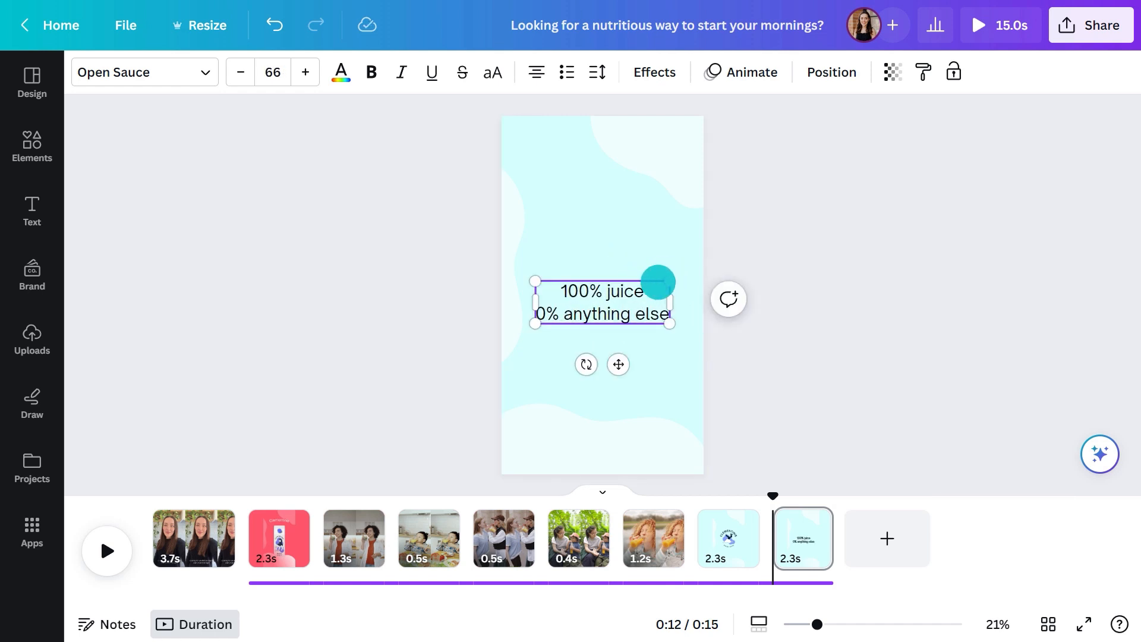
pyautogui.moveTo(588, 326); pyautogui.dragTo(589, 320)
# Play the whole video from the first page to review it, and return to the start
pyautogui.click(157, 513)
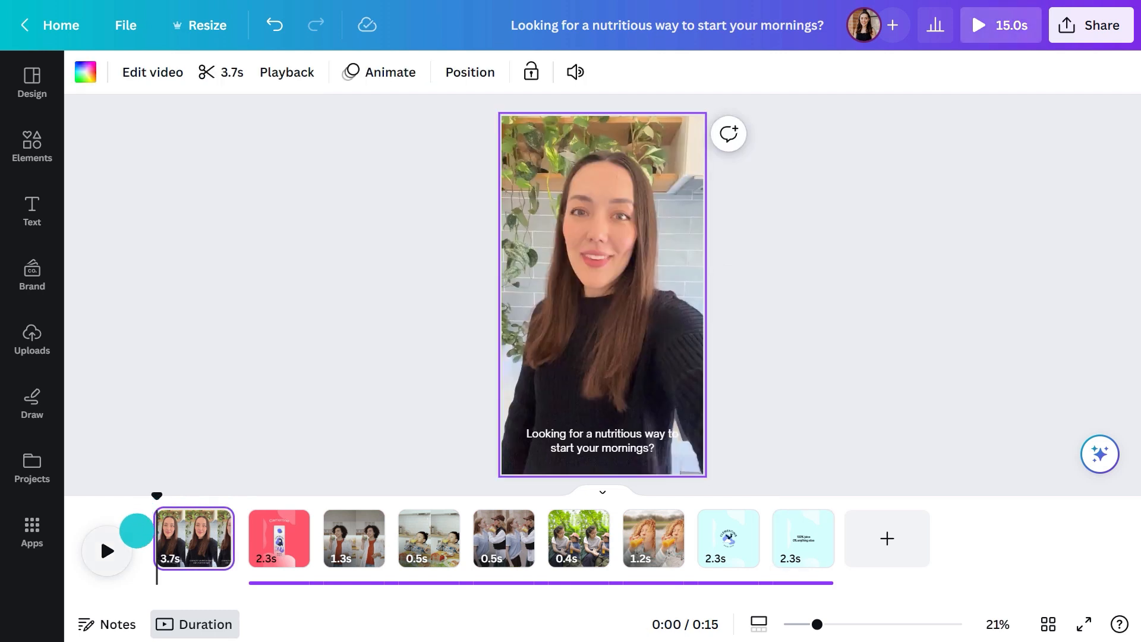
pyautogui.click(111, 549)
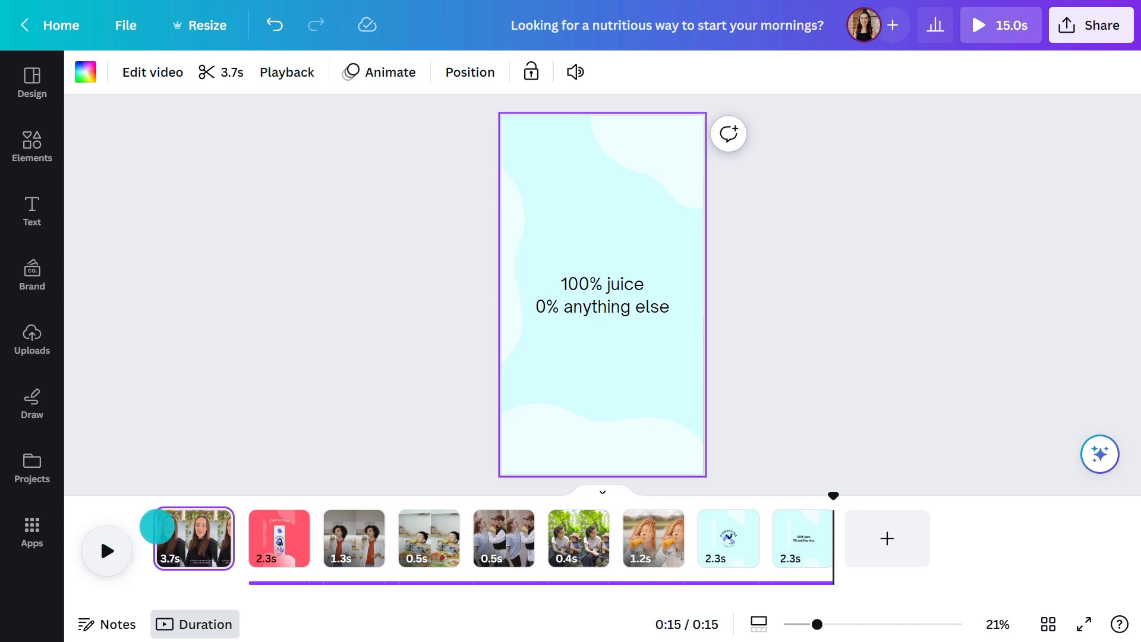
pyautogui.click(157, 527)
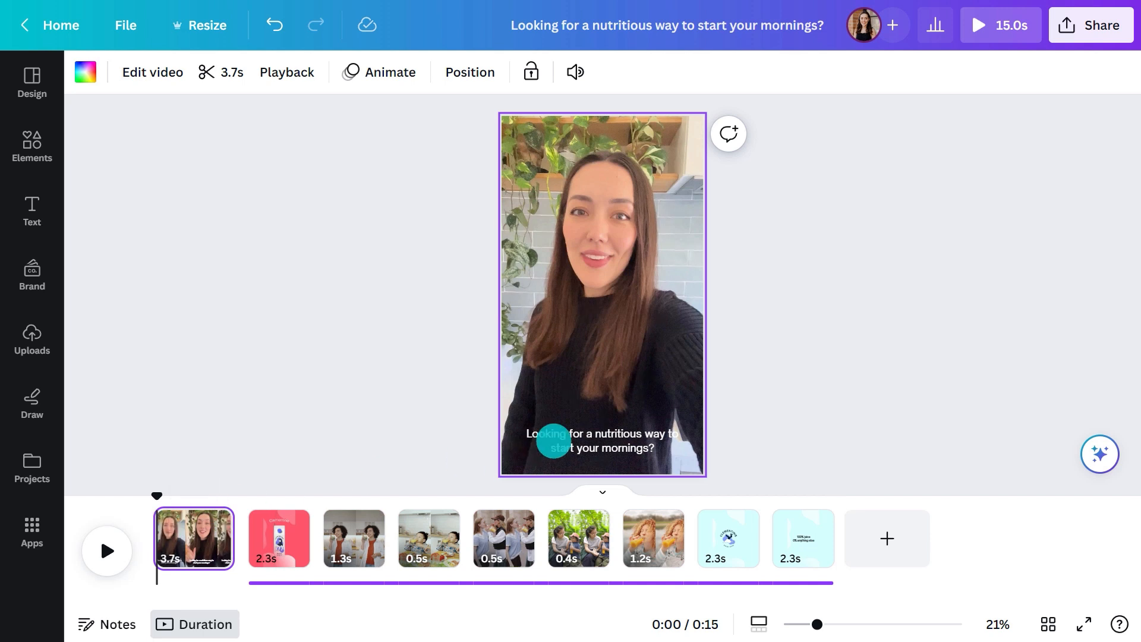
# Give the first page's caption a Background text effect in the document's coral red
pyautogui.click(550, 435)
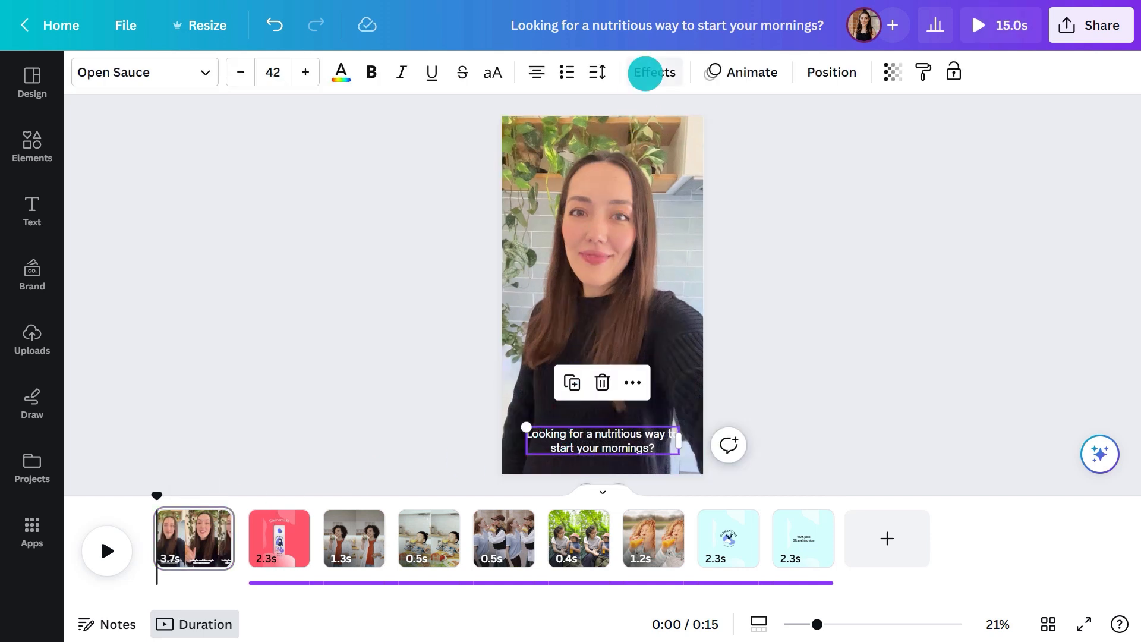
pyautogui.click(648, 72)
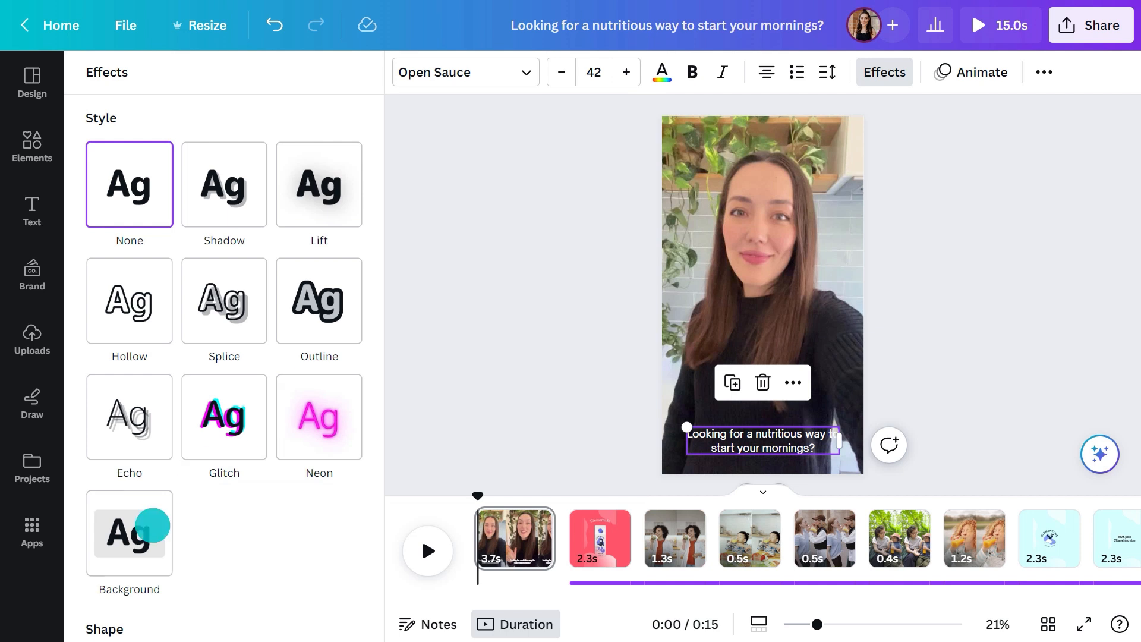
pyautogui.click(152, 526)
pyautogui.scroll(-5, 153, 525)
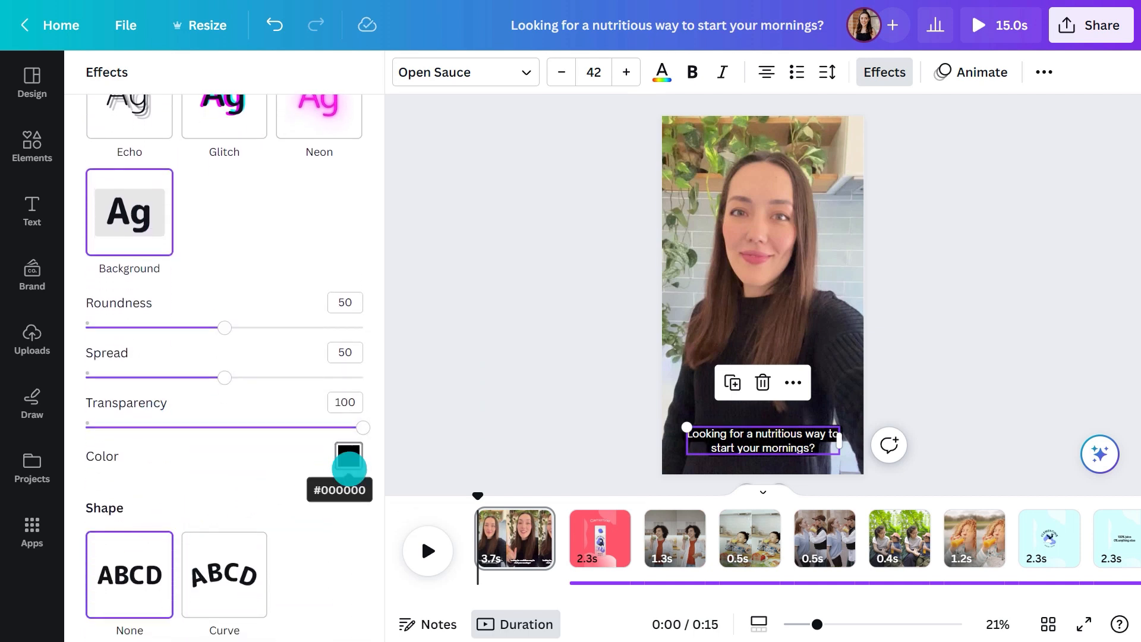
pyautogui.click(347, 462)
pyautogui.click(246, 253)
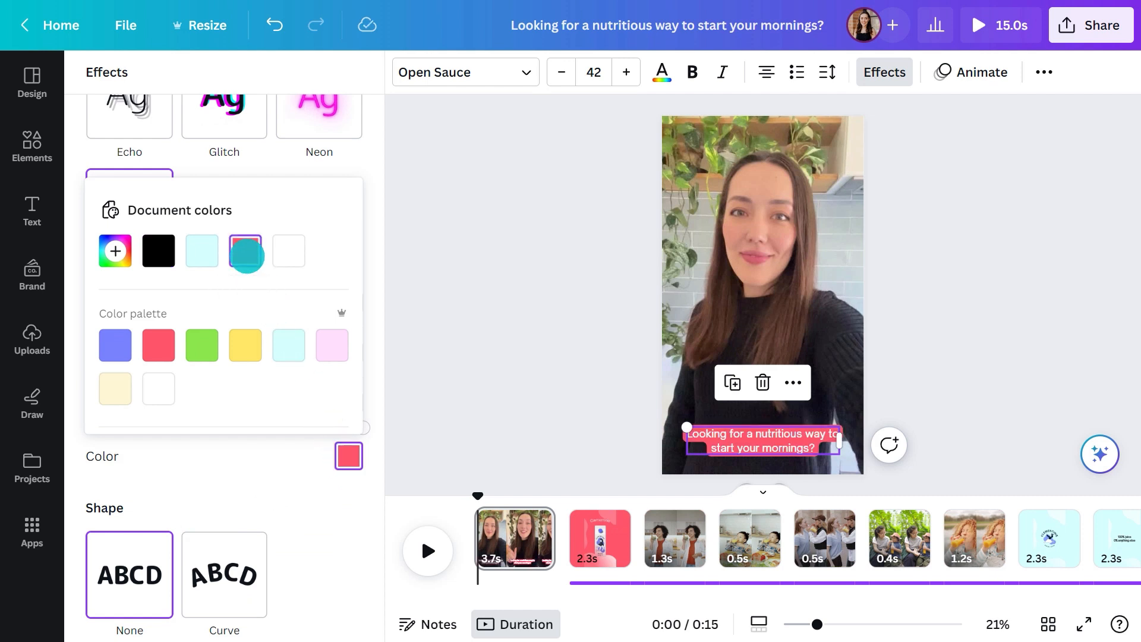
pyautogui.click(400, 252)
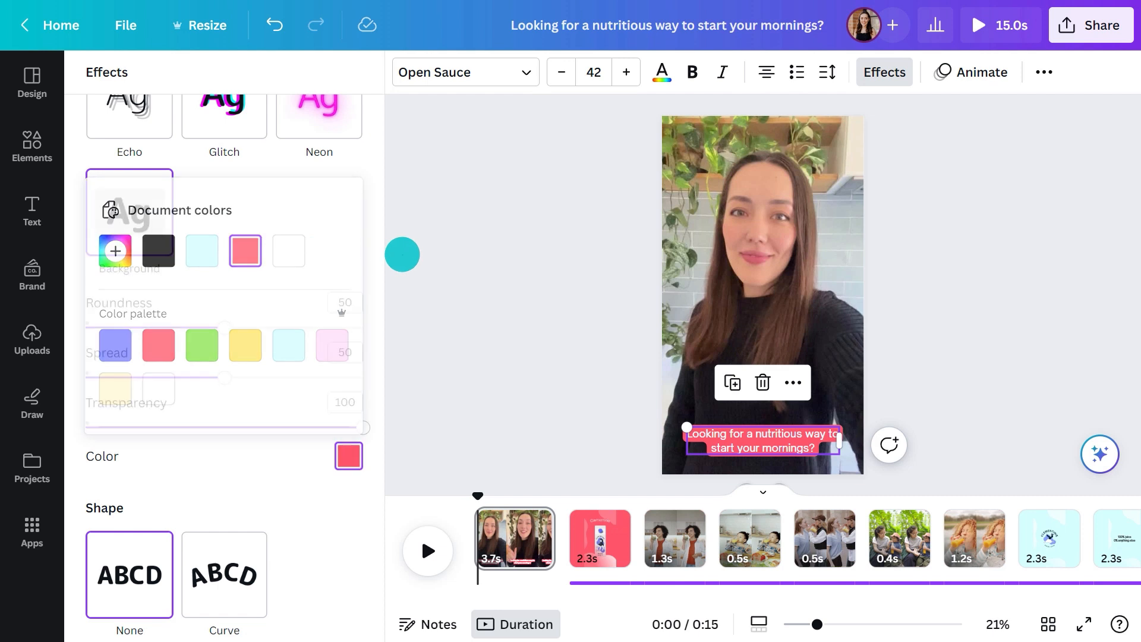
# Narrow the caption's text box so "to" wraps onto the second line, and move the caption slightly up
pyautogui.click(556, 444)
pyautogui.moveTo(680, 440)
pyautogui.mouseDown()
pyautogui.moveTo(701, 441)
pyautogui.moveTo(672, 441)
pyautogui.mouseUp()
pyautogui.moveTo(559, 456); pyautogui.dragTo(560, 439)
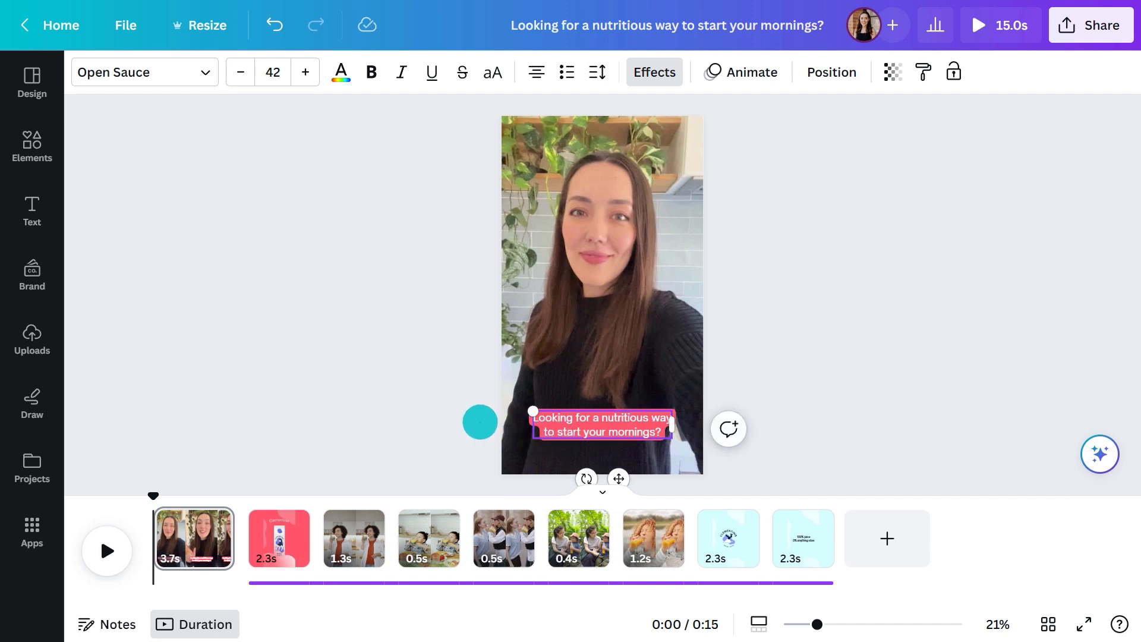
pyautogui.click(480, 422)
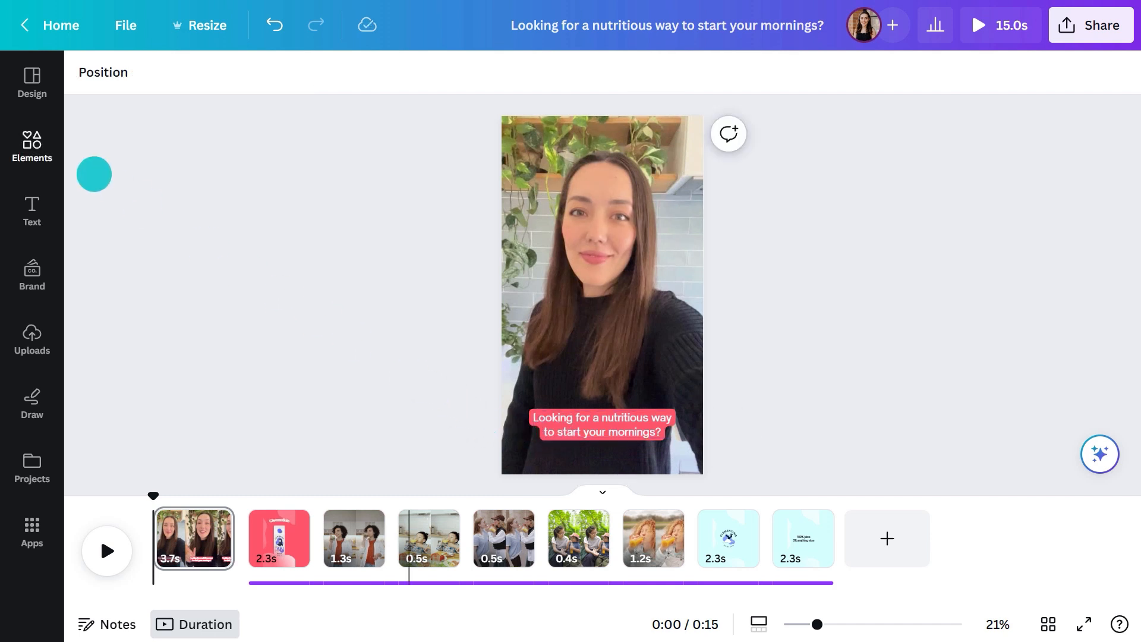
# Search the elements for "upbeat" audio and preview the track They Don't (Instrumental Version)
pyautogui.click(42, 142)
pyautogui.click(163, 94)
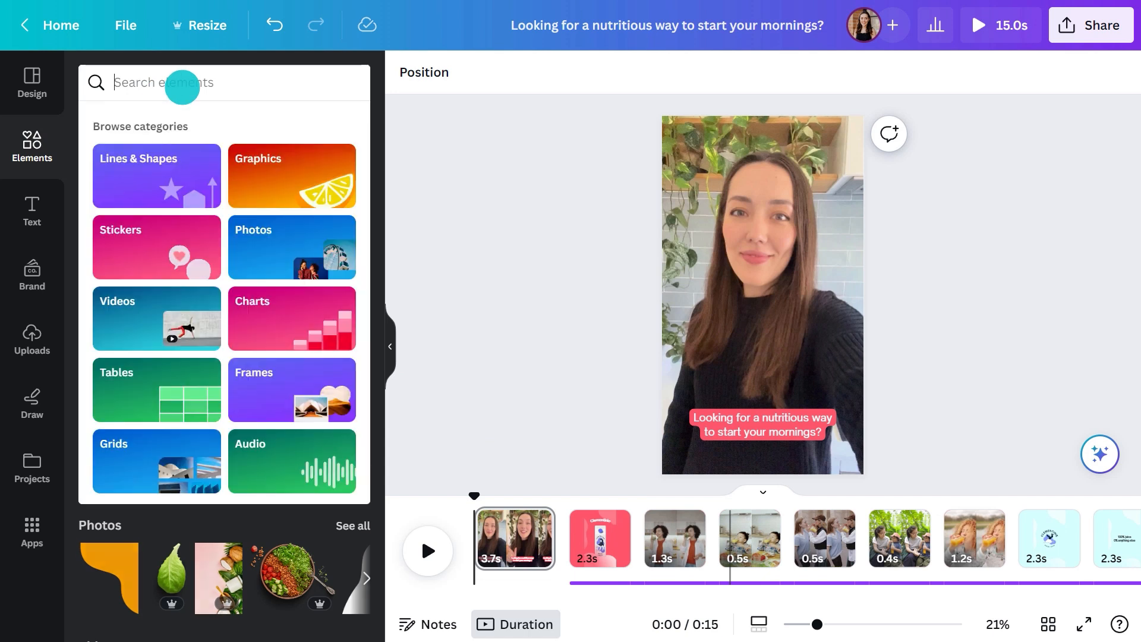
pyautogui.write('upbeat')
pyautogui.press('Return')
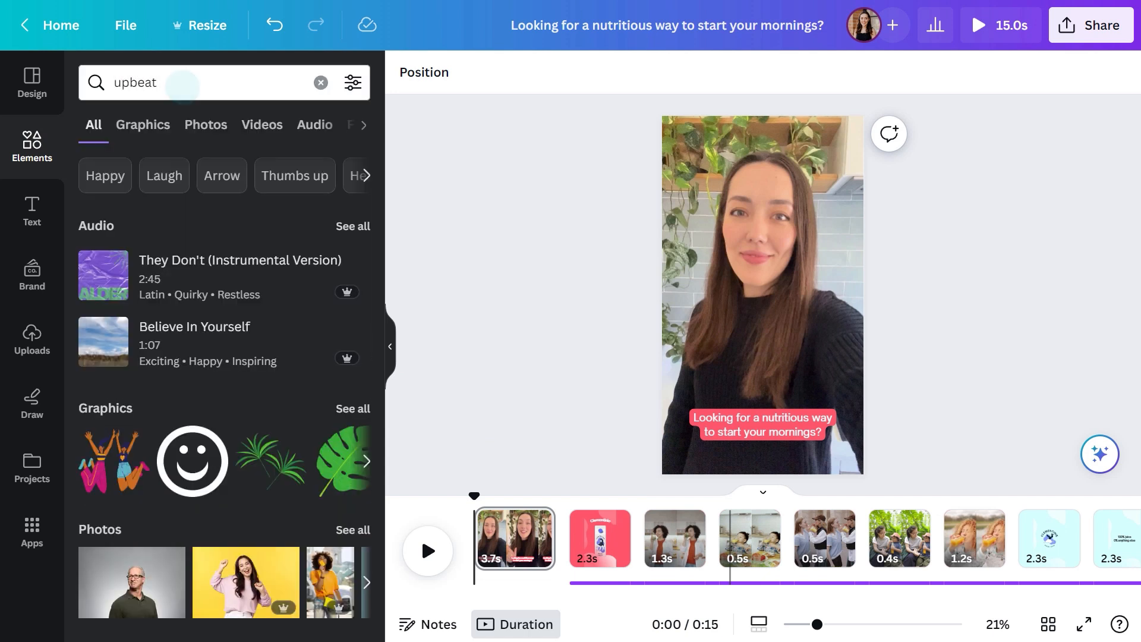
pyautogui.click(313, 125)
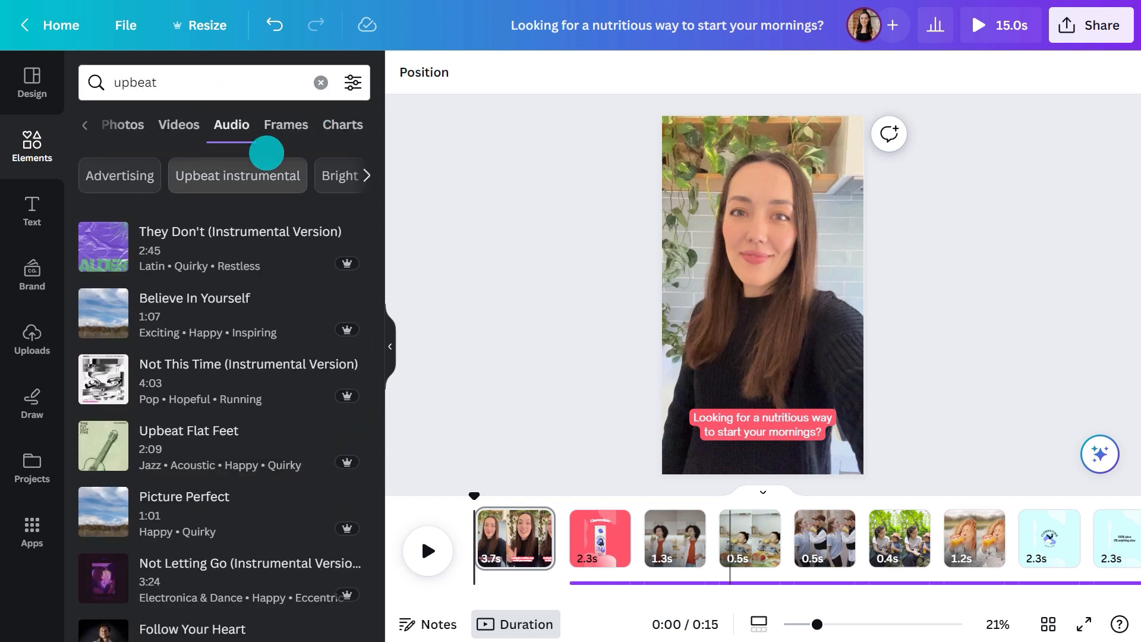
pyautogui.click(103, 246)
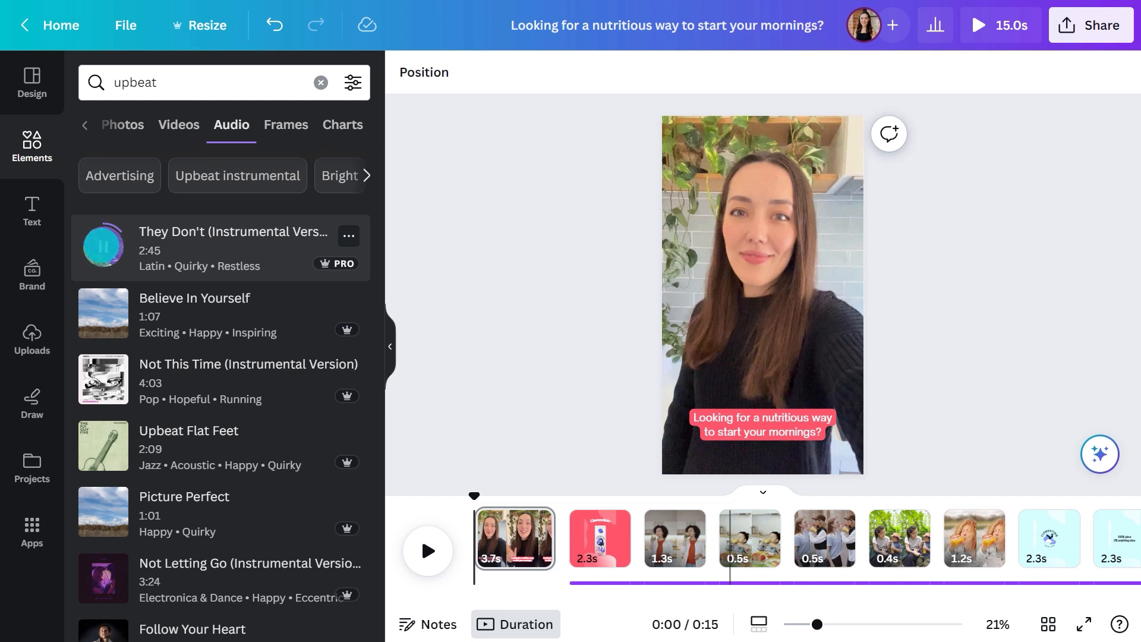
pyautogui.click(103, 245)
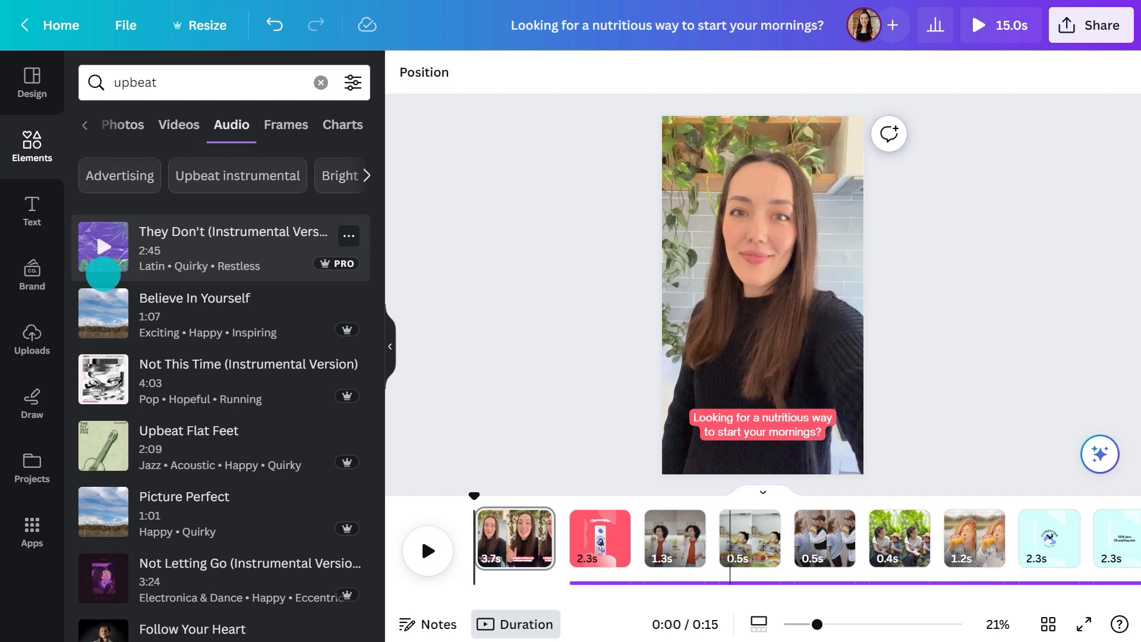
# Preview the tracks Not This Time (Instrumental Version) and Let's Tag Along, and add Let's Tag Along to the video as background music
pyautogui.click(109, 374)
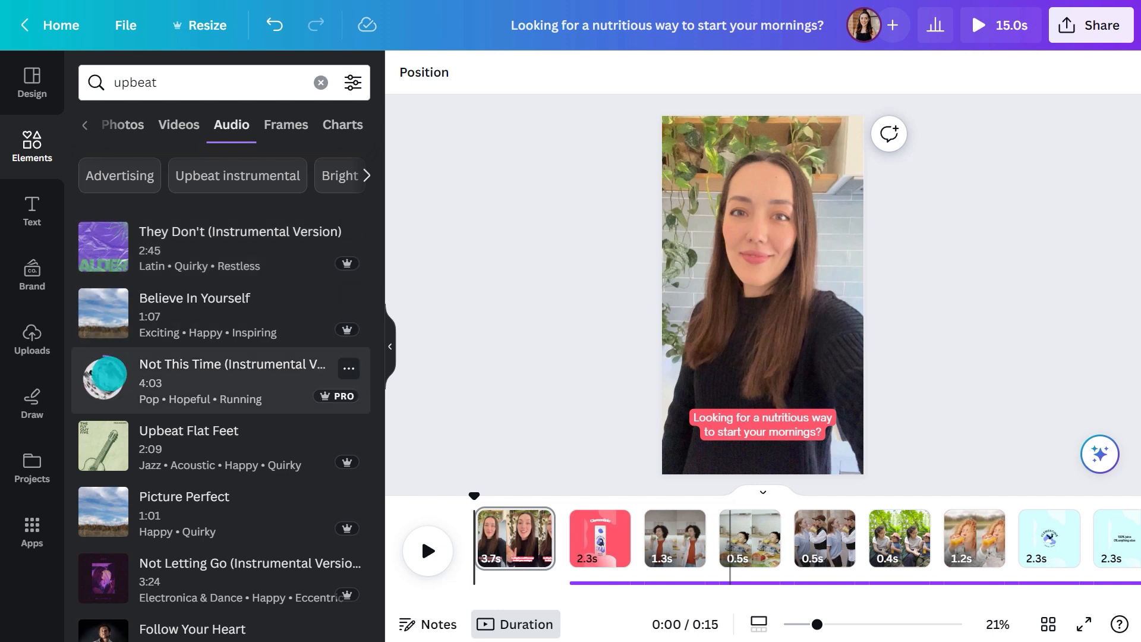
pyautogui.click(110, 374)
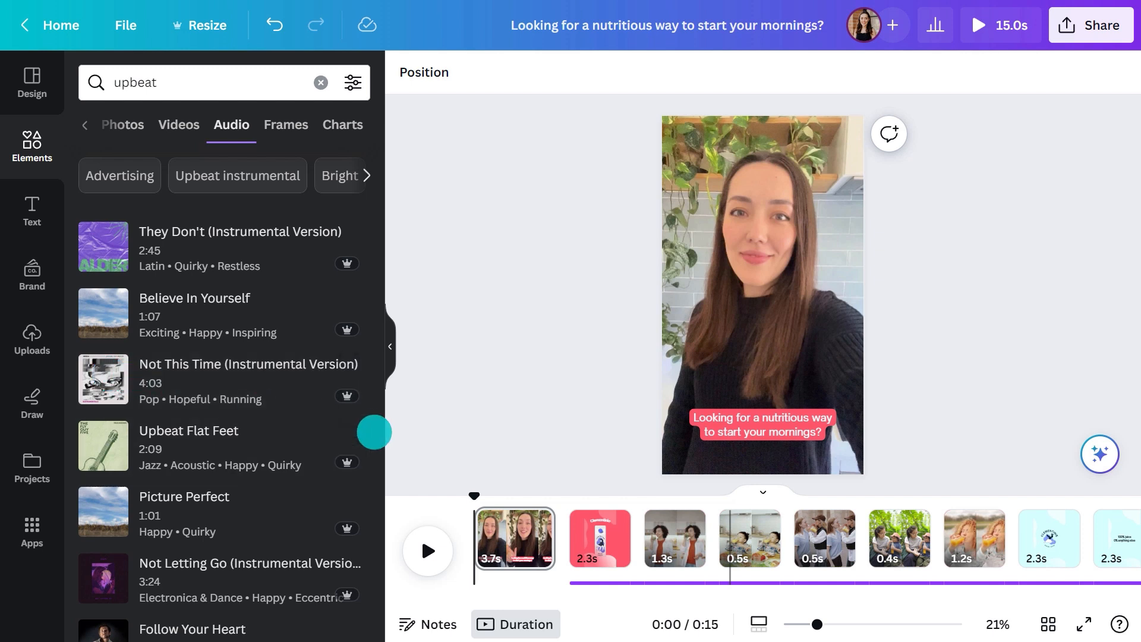
pyautogui.scroll(-10, 374, 432)
pyautogui.scroll(-3, 375, 433)
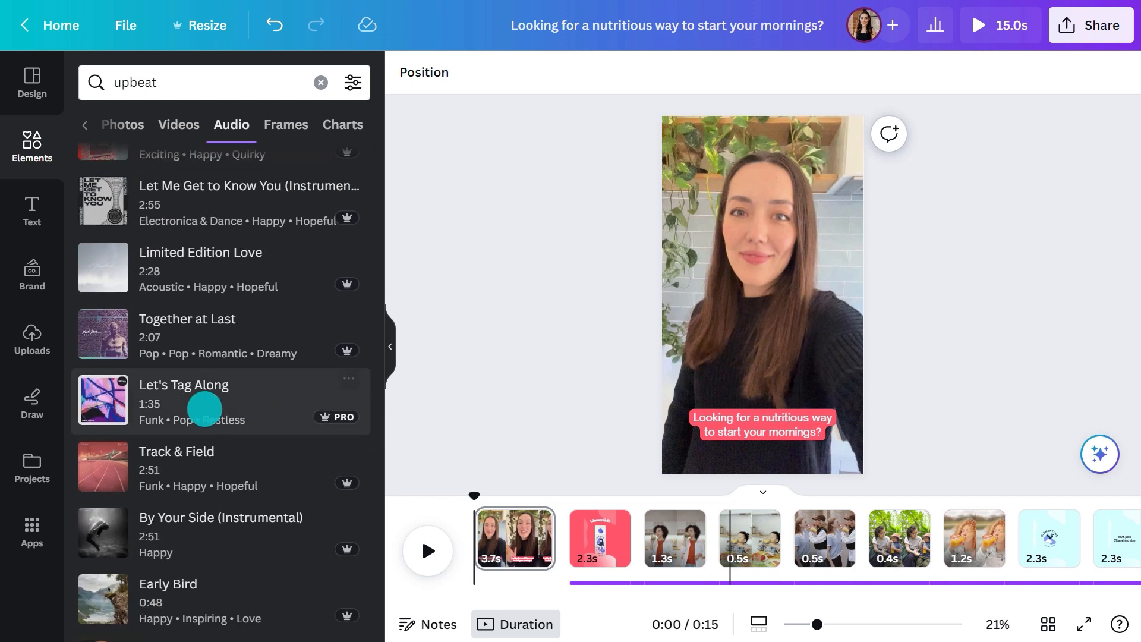
pyautogui.click(109, 398)
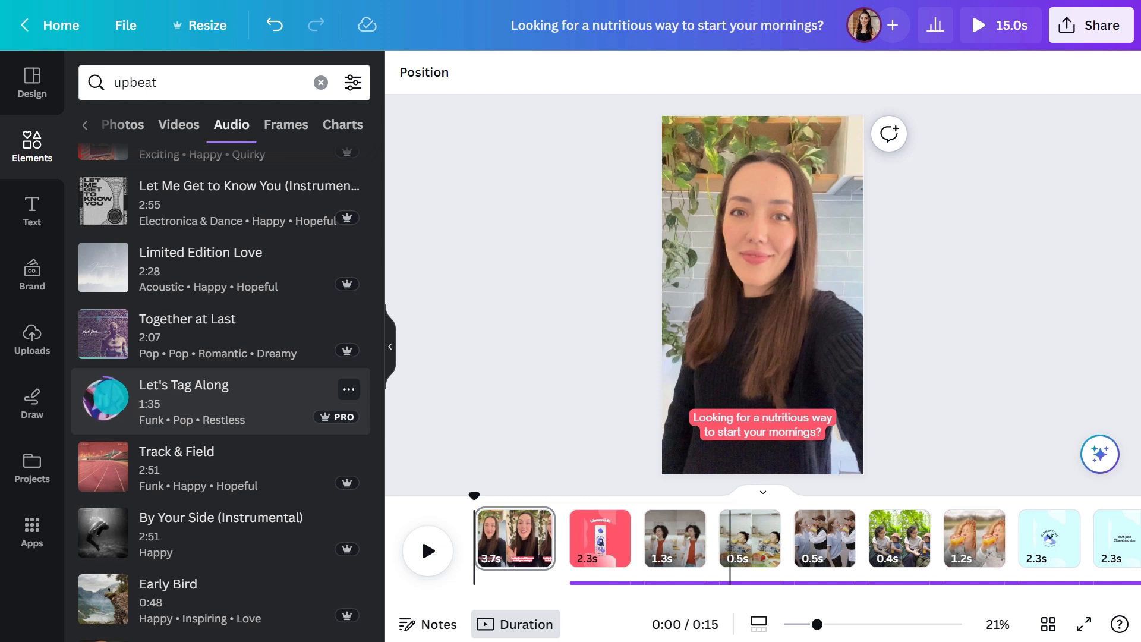
pyautogui.click(112, 397)
pyautogui.click(208, 399)
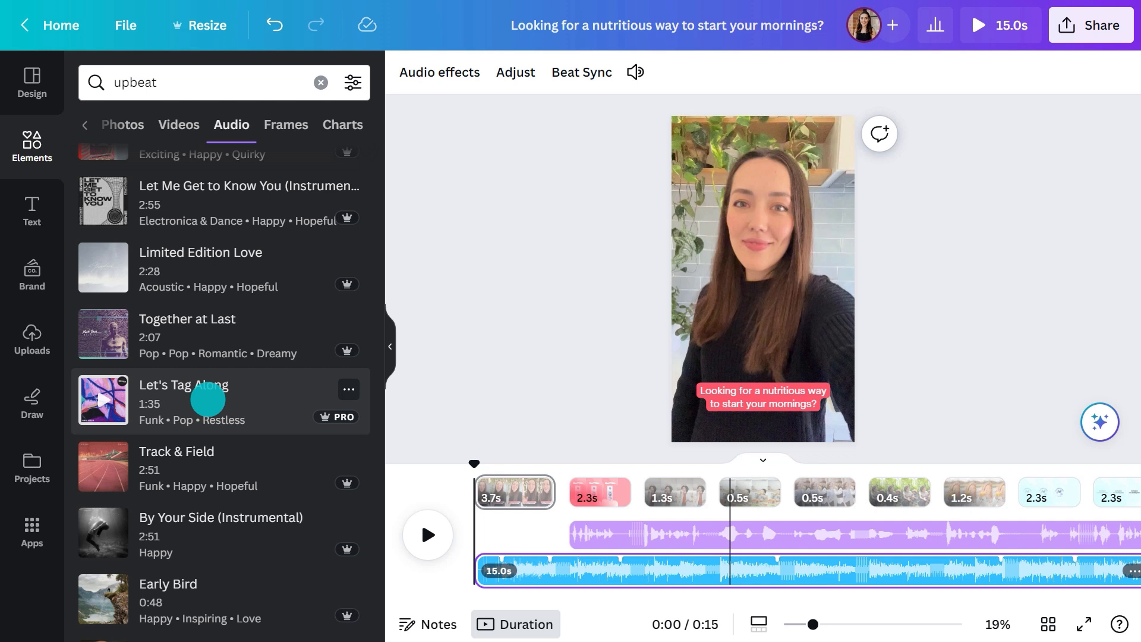
# Give the music track a 1.0-second fade in and a 1.0-second fade out, and play the video to listen to it
pyautogui.click(447, 71)
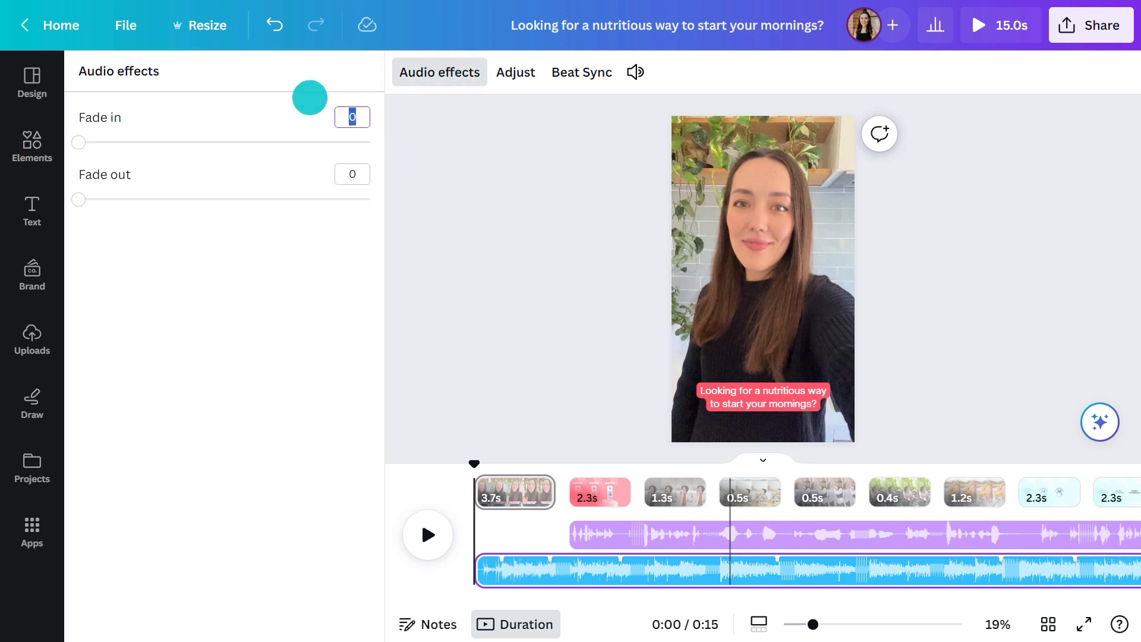
pyautogui.moveTo(79, 143); pyautogui.dragTo(137, 143)
pyautogui.moveTo(79, 200); pyautogui.dragTo(136, 199)
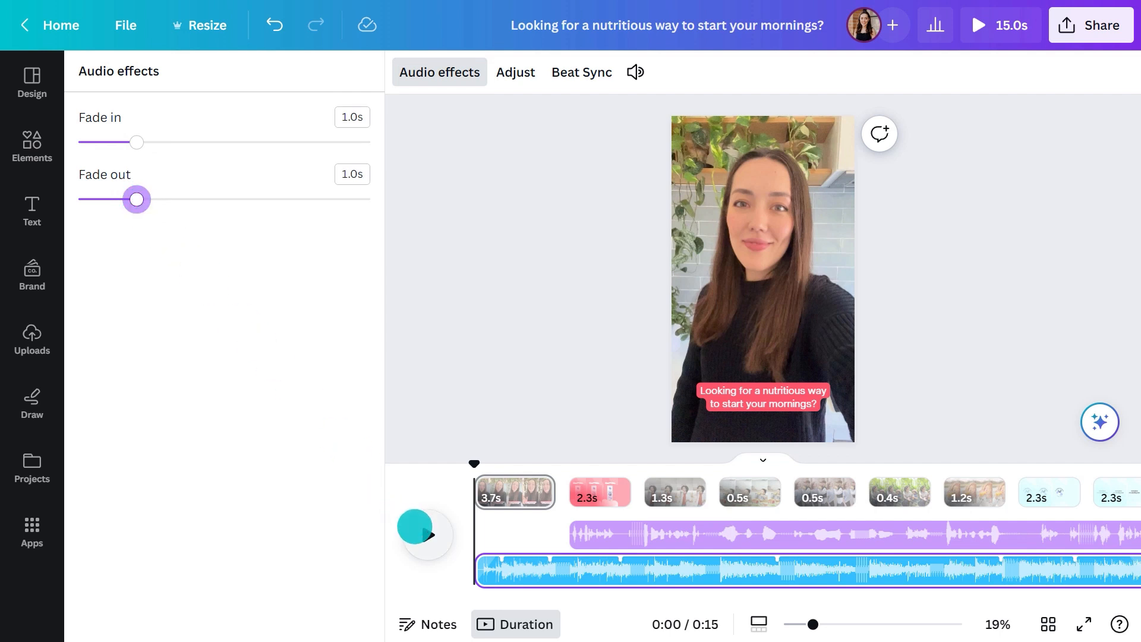
pyautogui.click(416, 529)
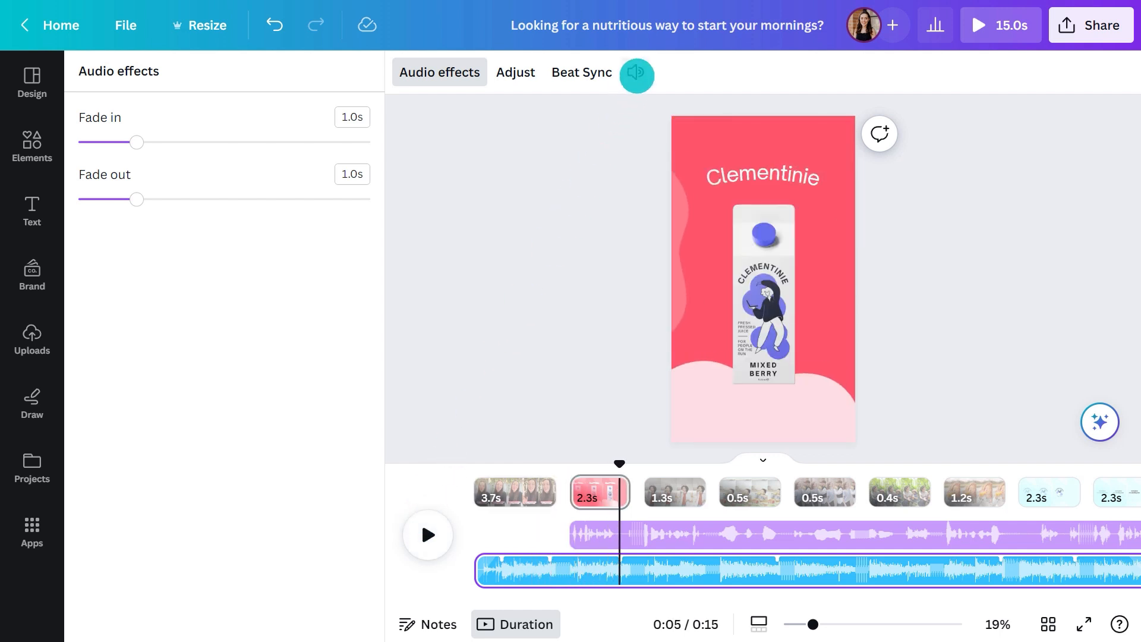
# Lower the music track's volume to 35 and play the video to check the music against the other audio
pyautogui.click(635, 72)
pyautogui.moveTo(708, 164); pyautogui.dragTo(668, 165)
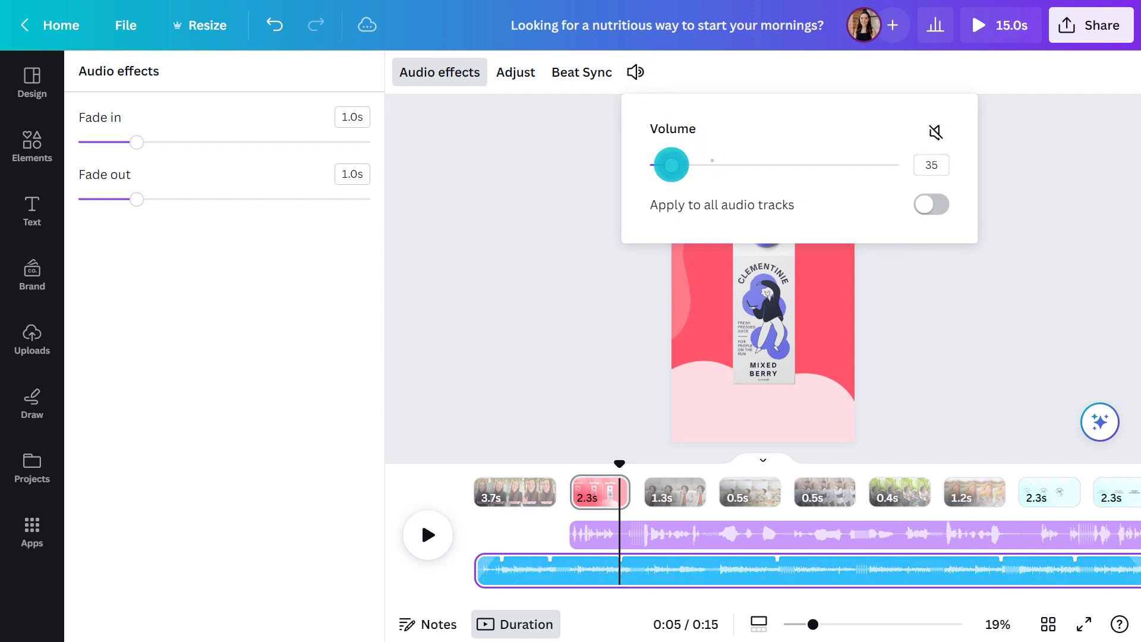
pyautogui.click(634, 72)
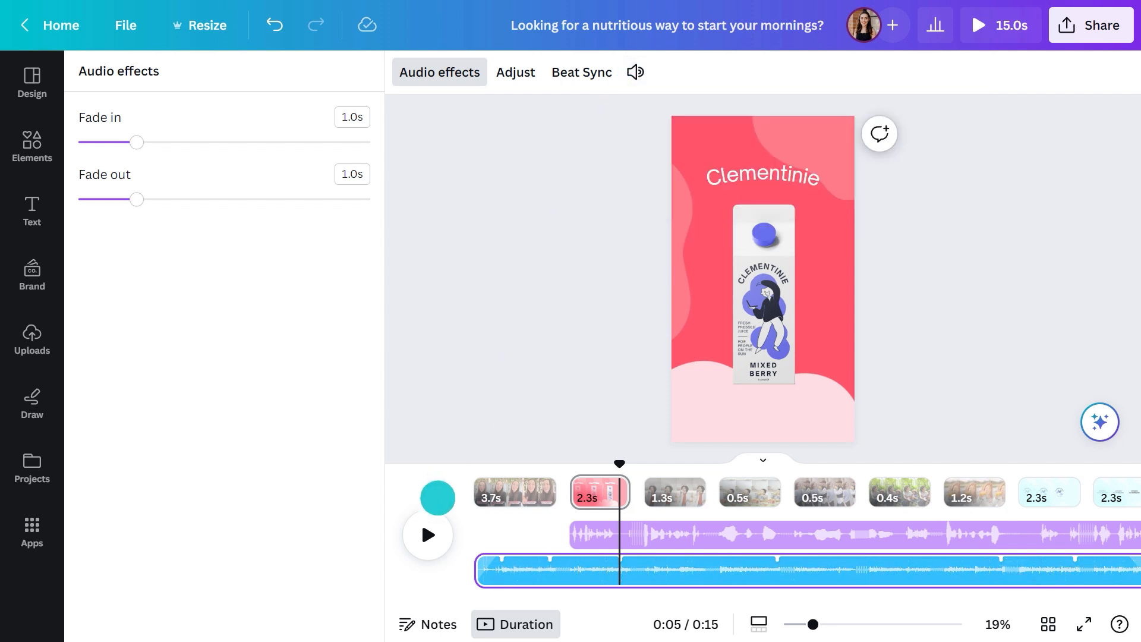
pyautogui.click(426, 525)
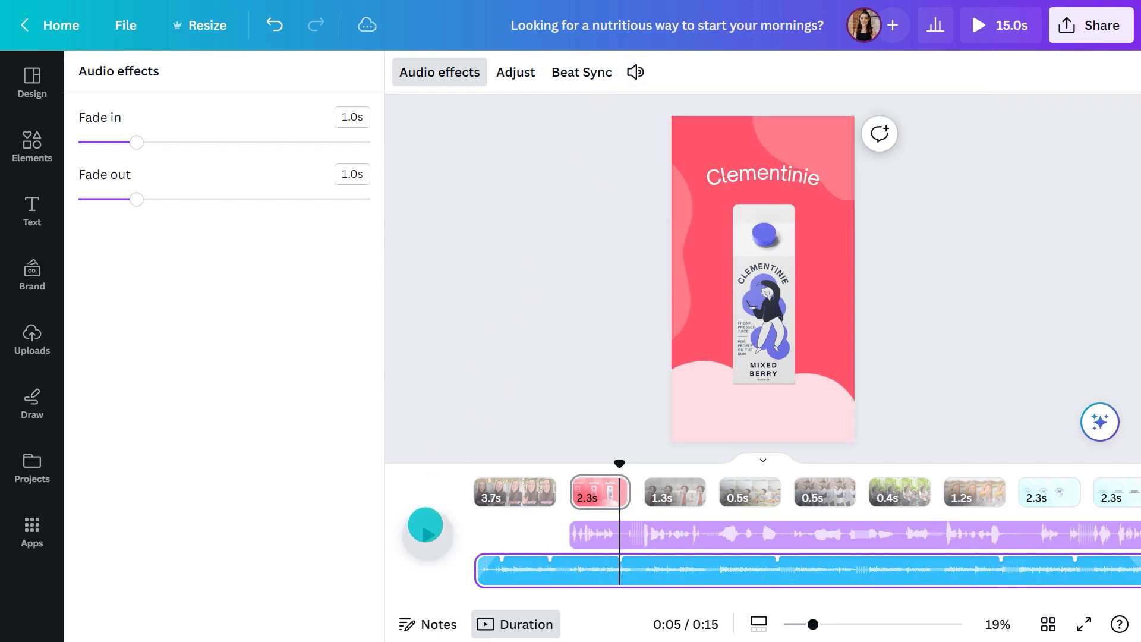
pyautogui.click(426, 525)
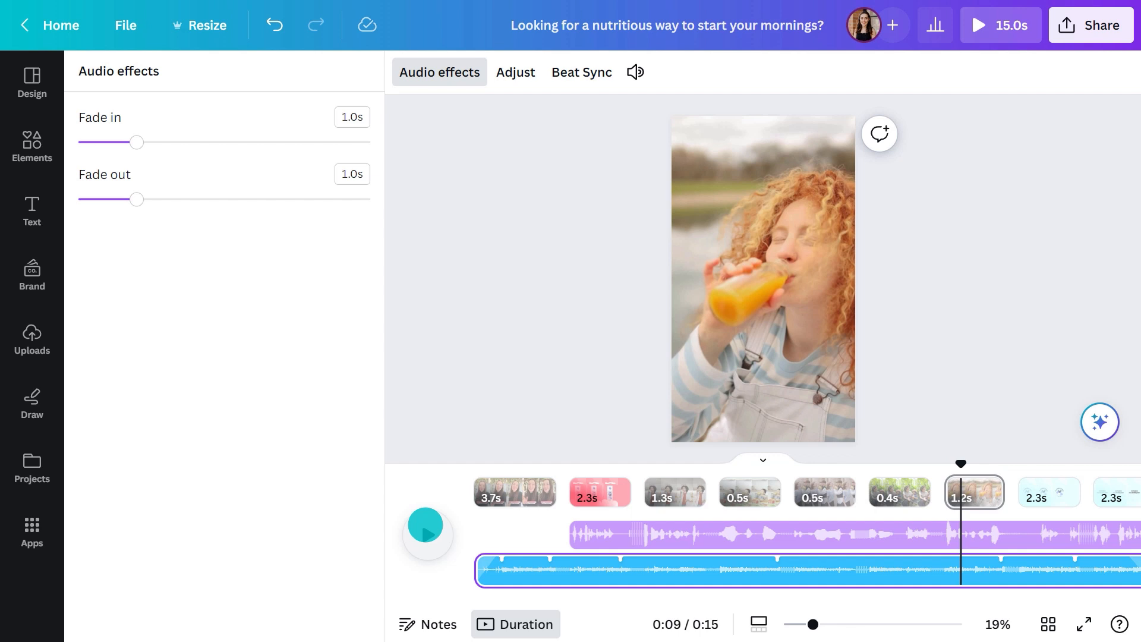
# Turn on Beat Sync for the music track so the pages are timed to the beat
pyautogui.click(589, 72)
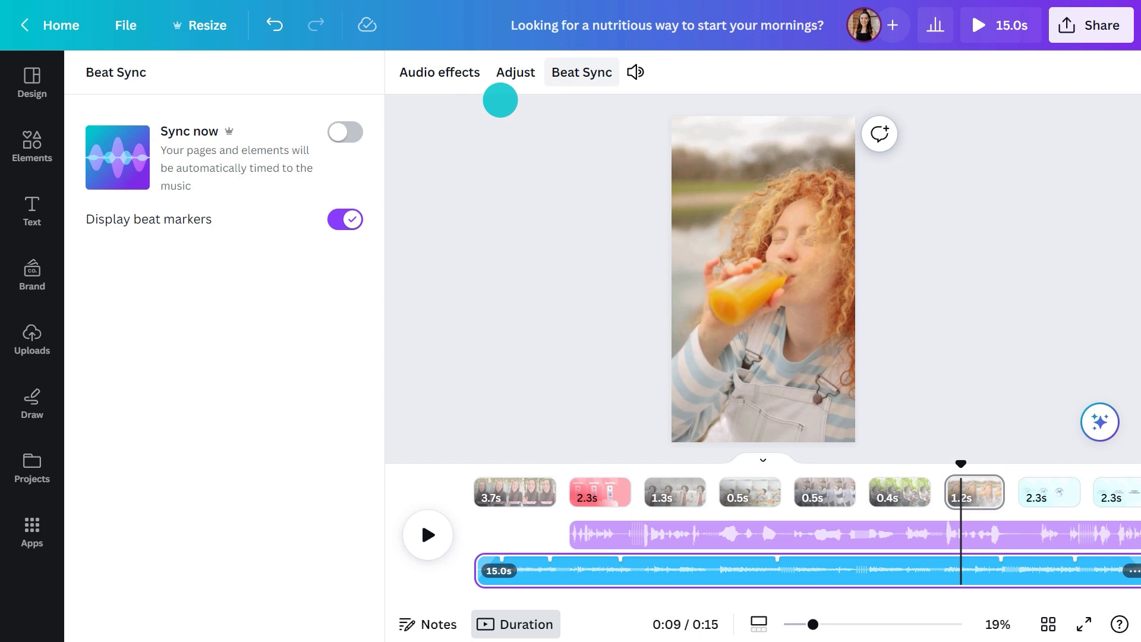
pyautogui.click(345, 132)
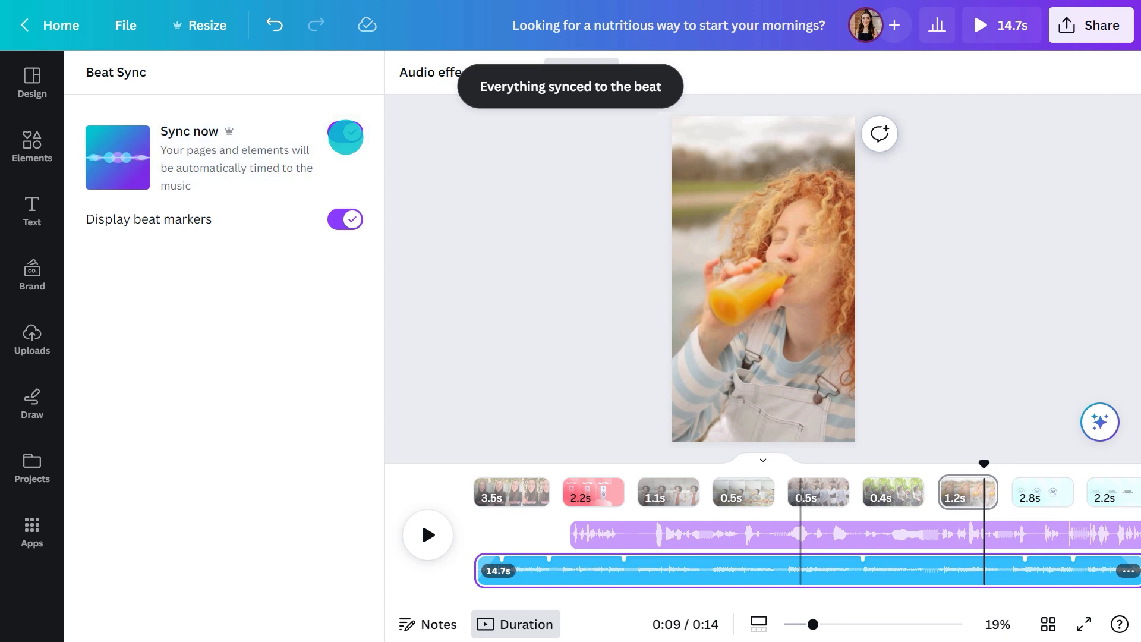
# Add a Color Wipe transition between the first page and the Clementinie product page, with a duration of 0.5 seconds
pyautogui.click(564, 493)
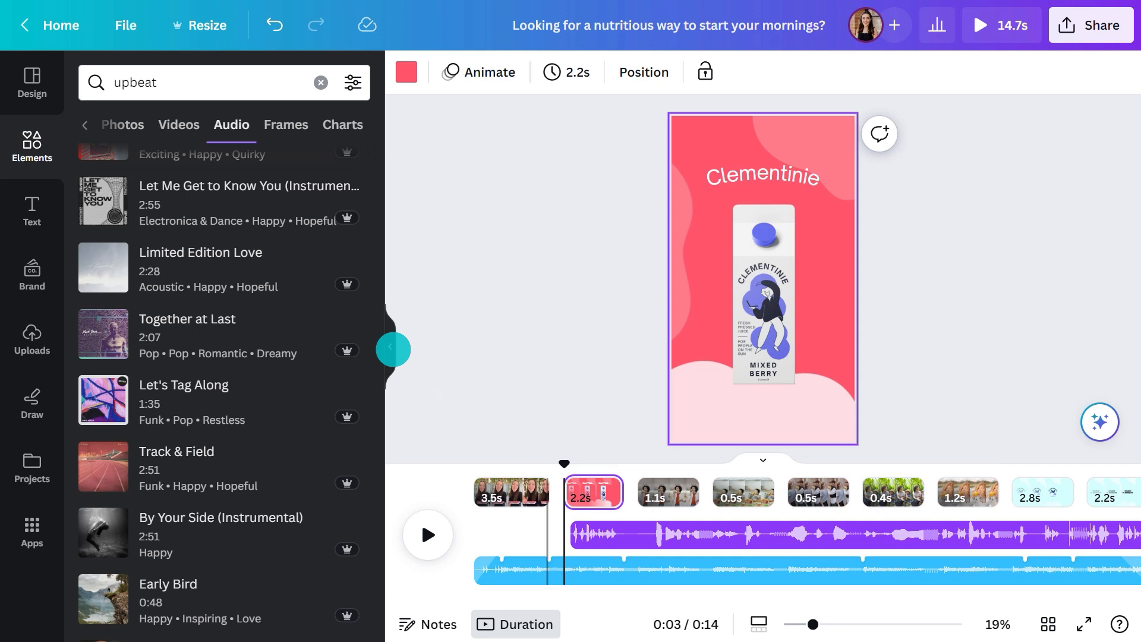
pyautogui.click(390, 347)
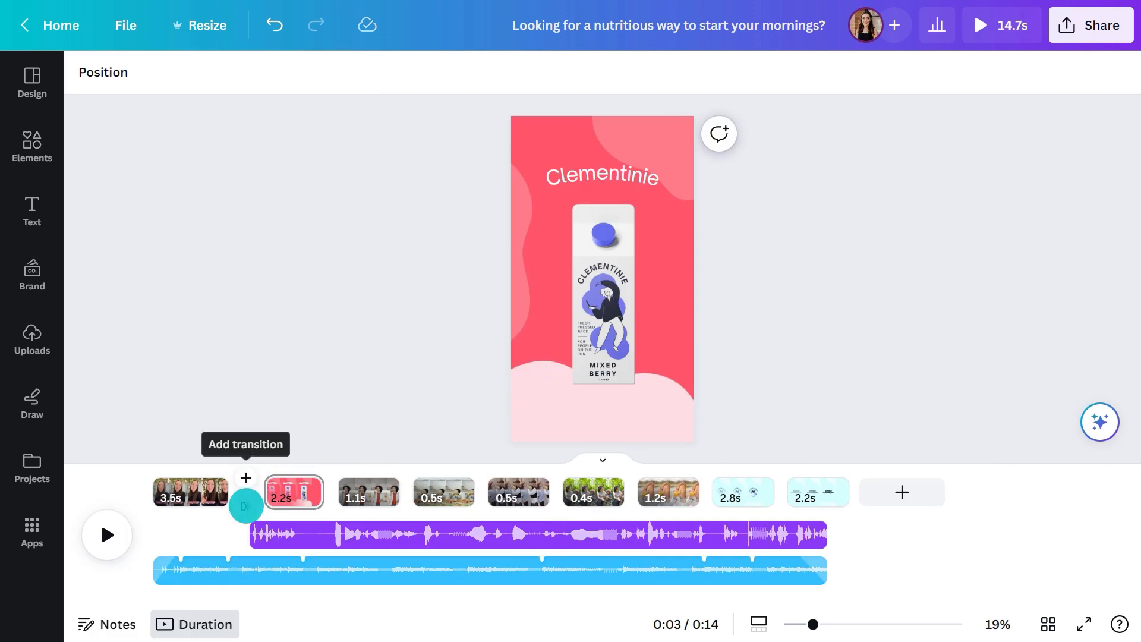
pyautogui.click(246, 506)
pyautogui.click(229, 278)
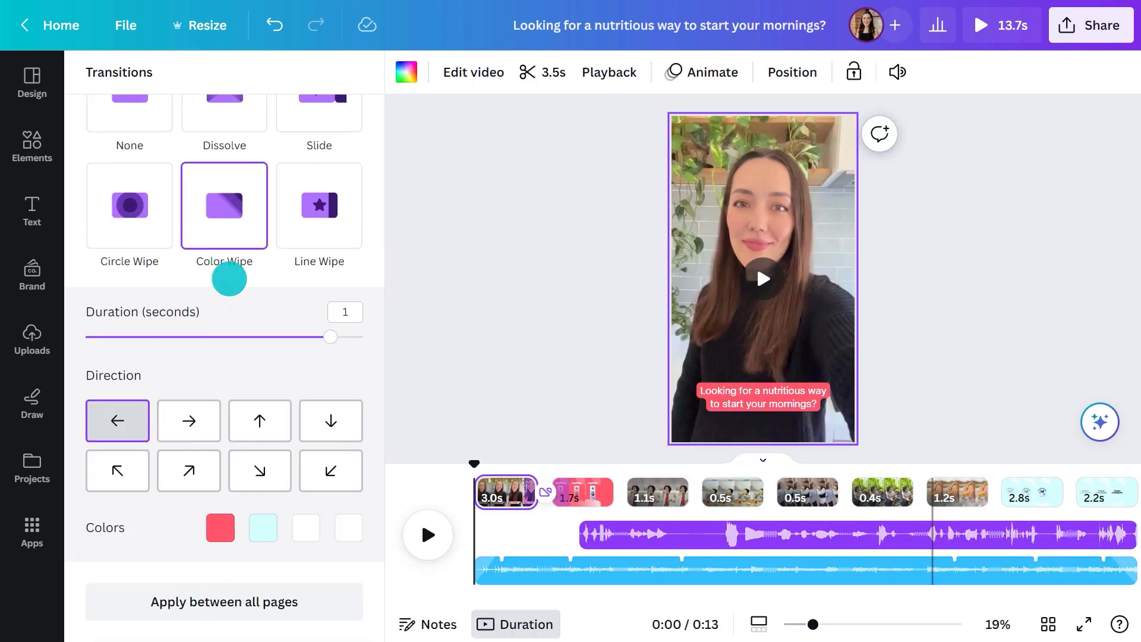
pyautogui.moveTo(331, 337); pyautogui.dragTo(200, 337)
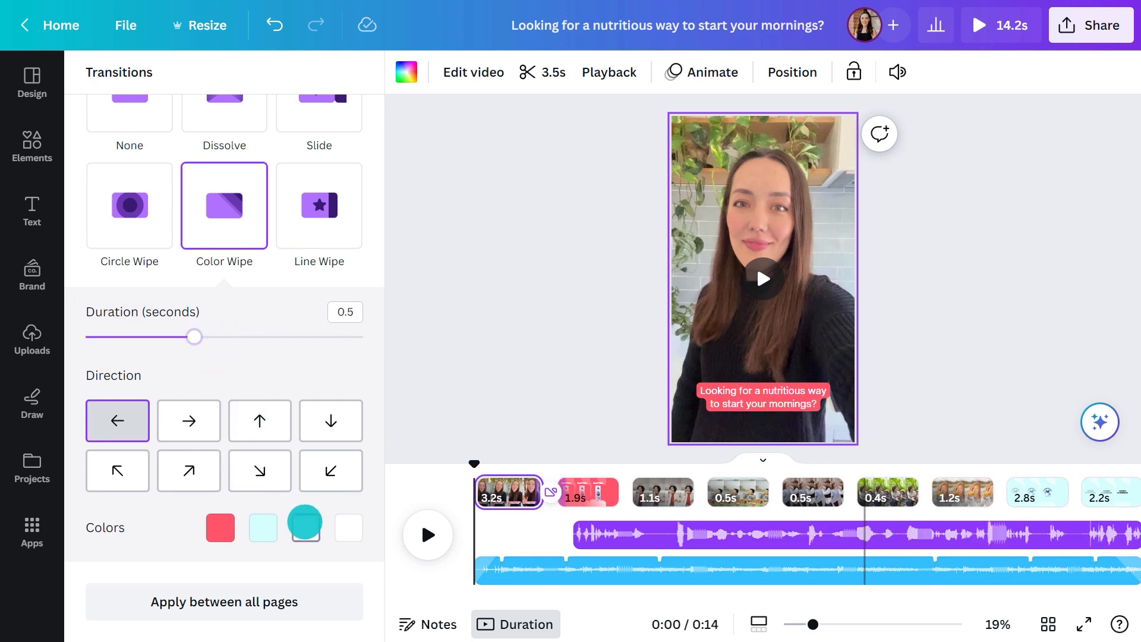
# Change the third color of the Color Wipe transition from white to the palette's periwinkle blue
pyautogui.click(305, 526)
pyautogui.click(76, 424)
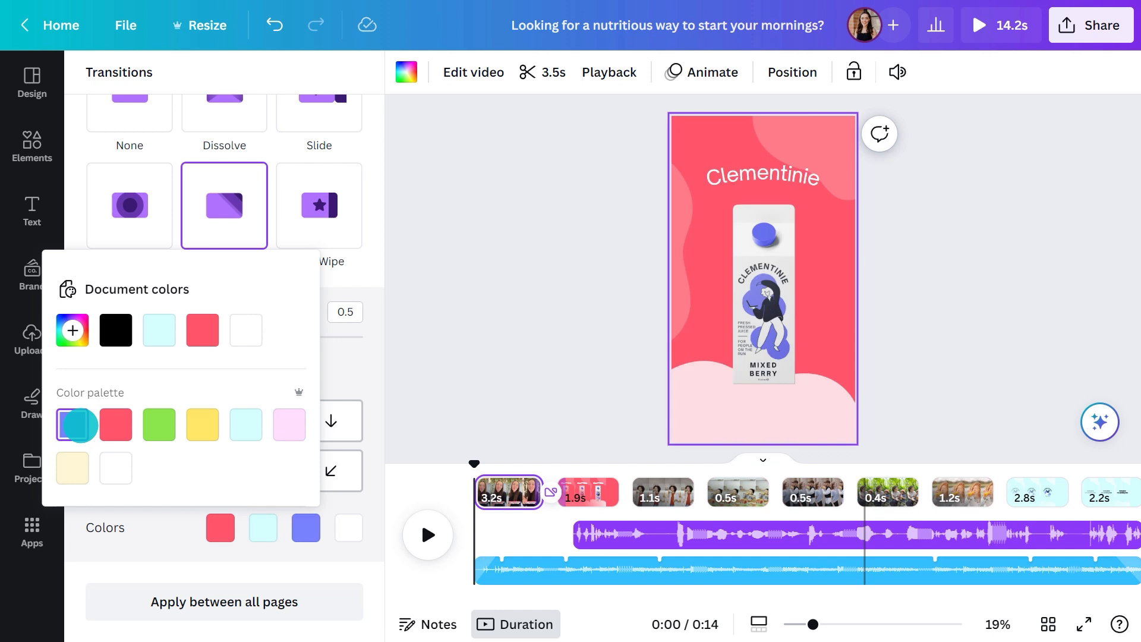
pyautogui.click(147, 524)
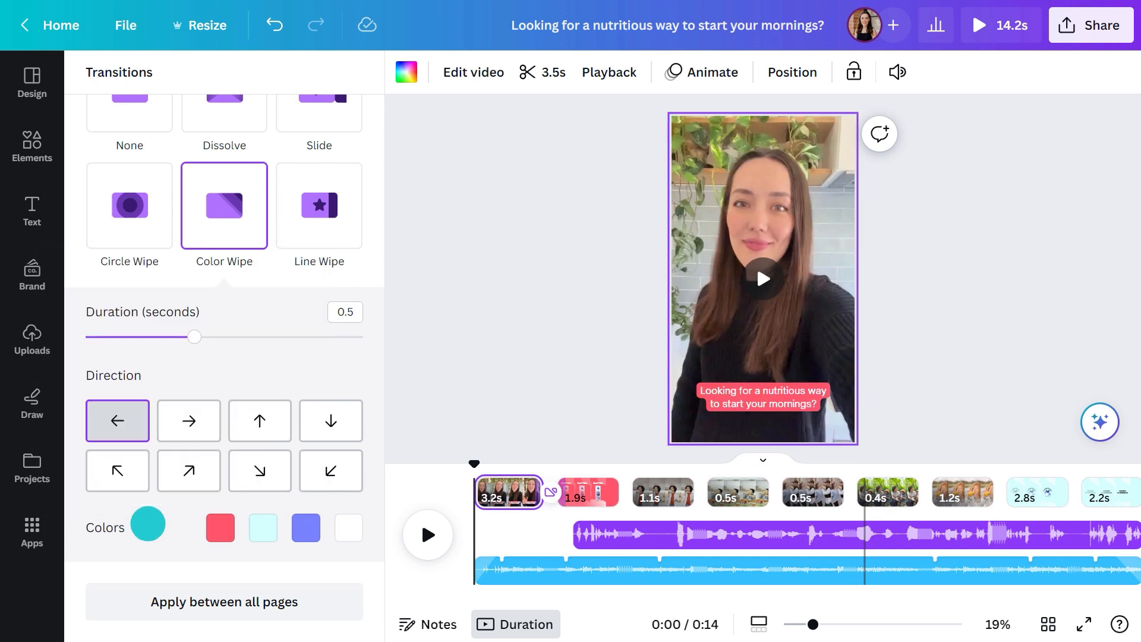
# Add a Circle Wipe transition between the orange juice clip and the logo page, with direction Out and a duration of 0.27 seconds
pyautogui.click(952, 491)
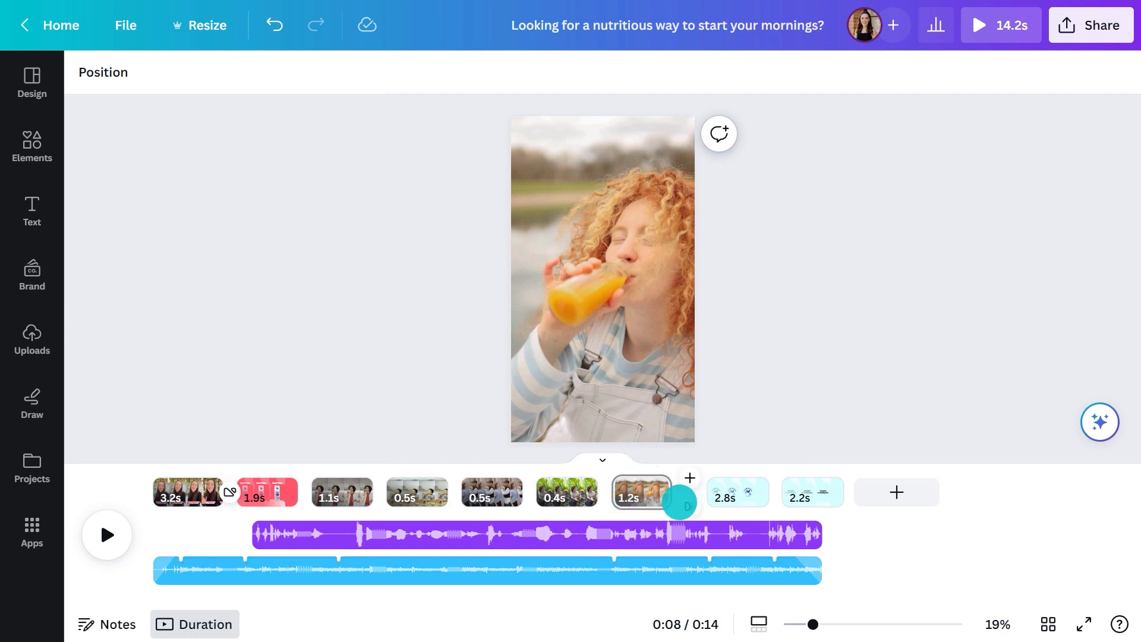
pyautogui.click(688, 504)
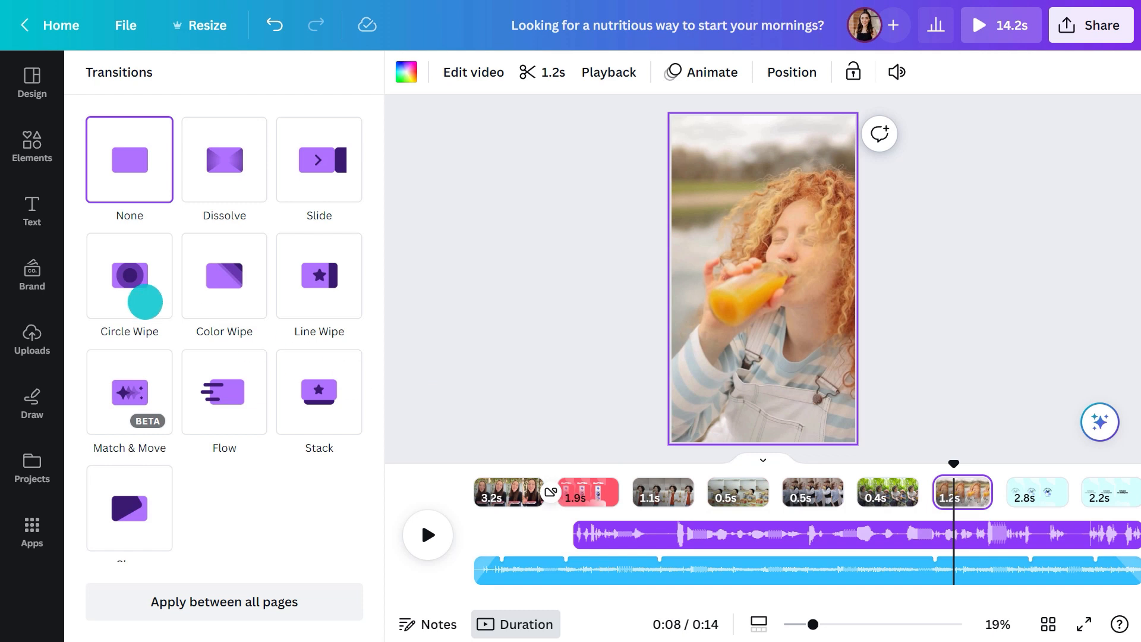
pyautogui.click(131, 297)
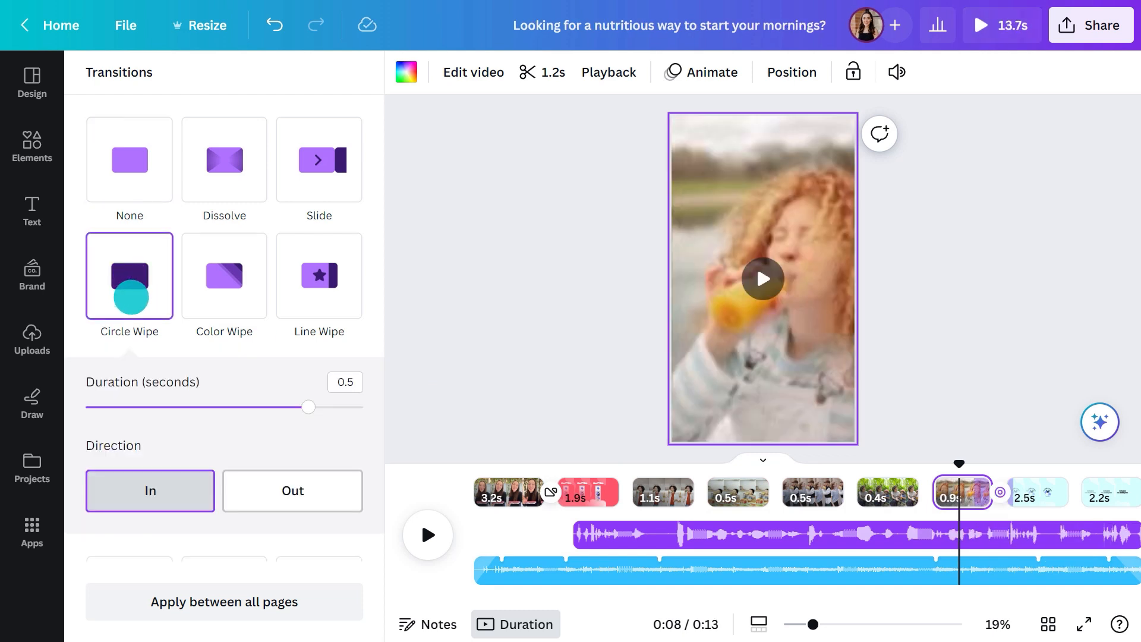
pyautogui.click(282, 478)
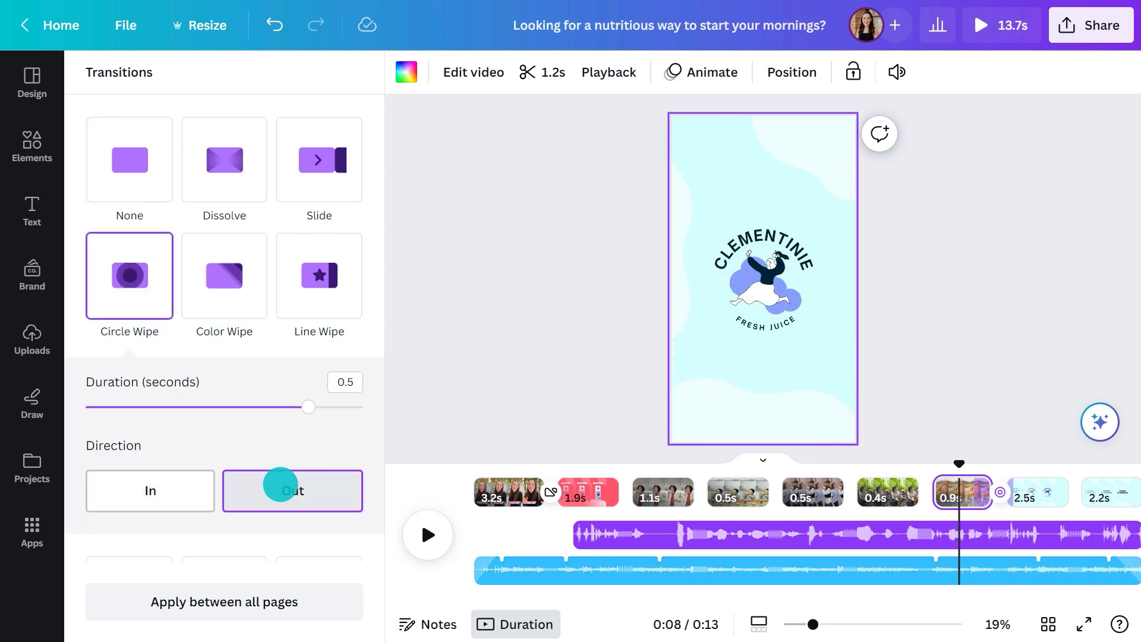
pyautogui.moveTo(308, 407); pyautogui.dragTo(204, 407)
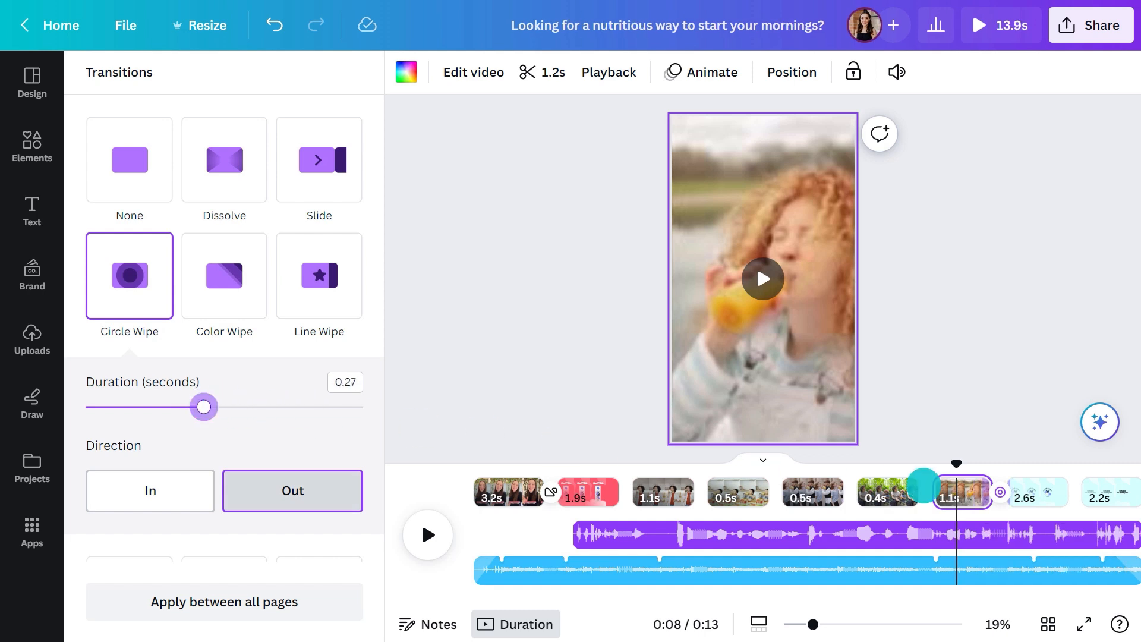
# Add a Flow transition between the logo page and the slogan page, and play the video from the start to review it
pyautogui.click(1082, 502)
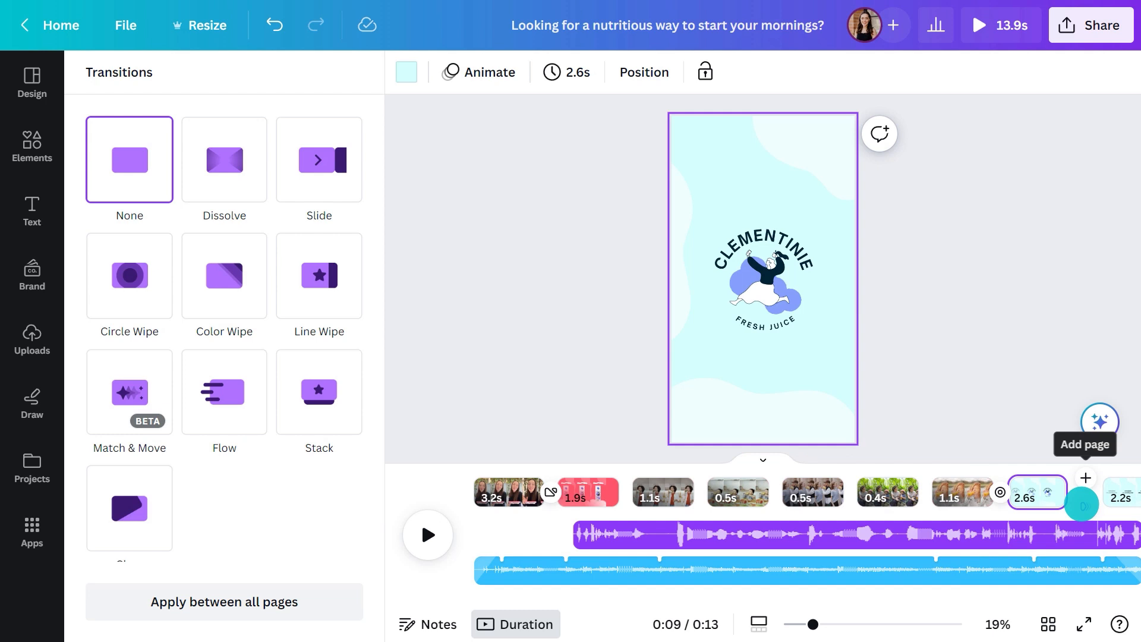
pyautogui.click(204, 394)
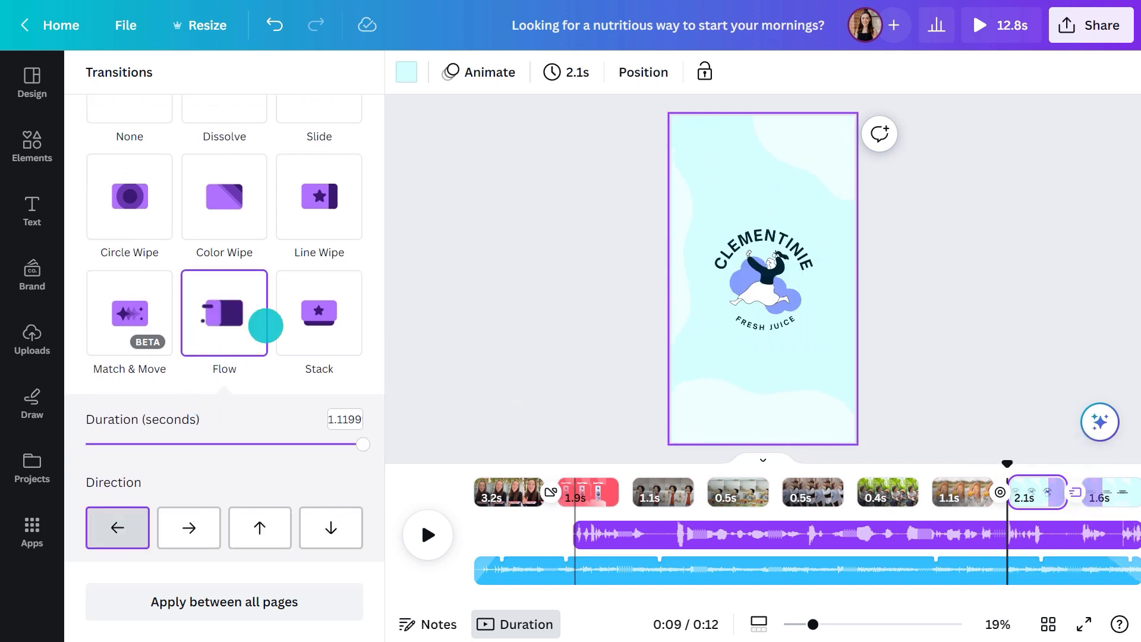
pyautogui.click(428, 359)
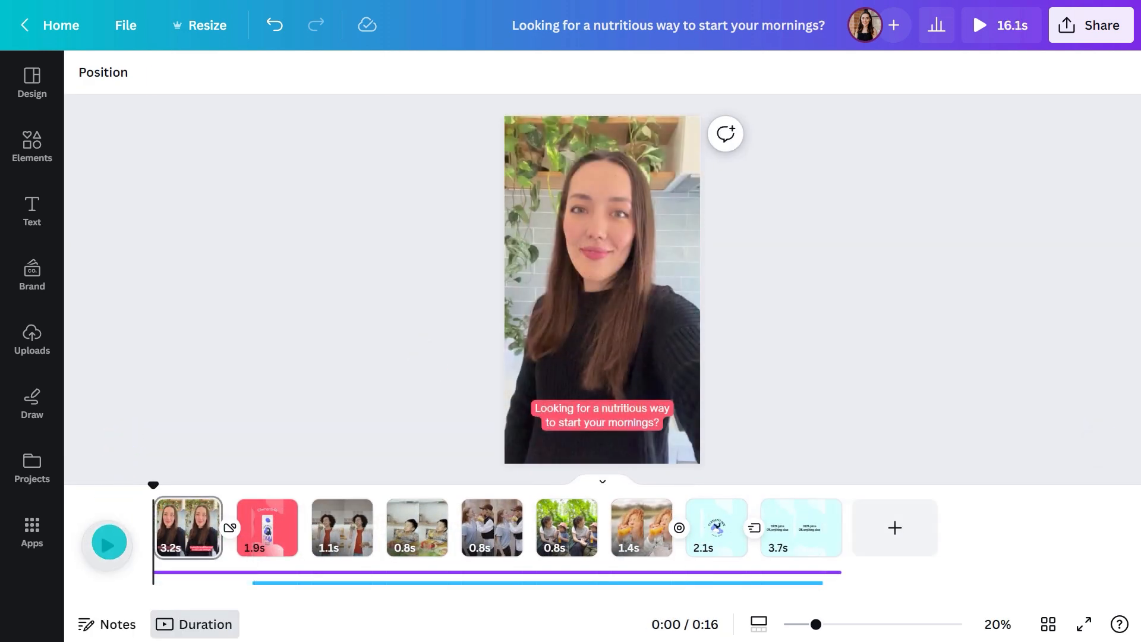
pyautogui.click(107, 544)
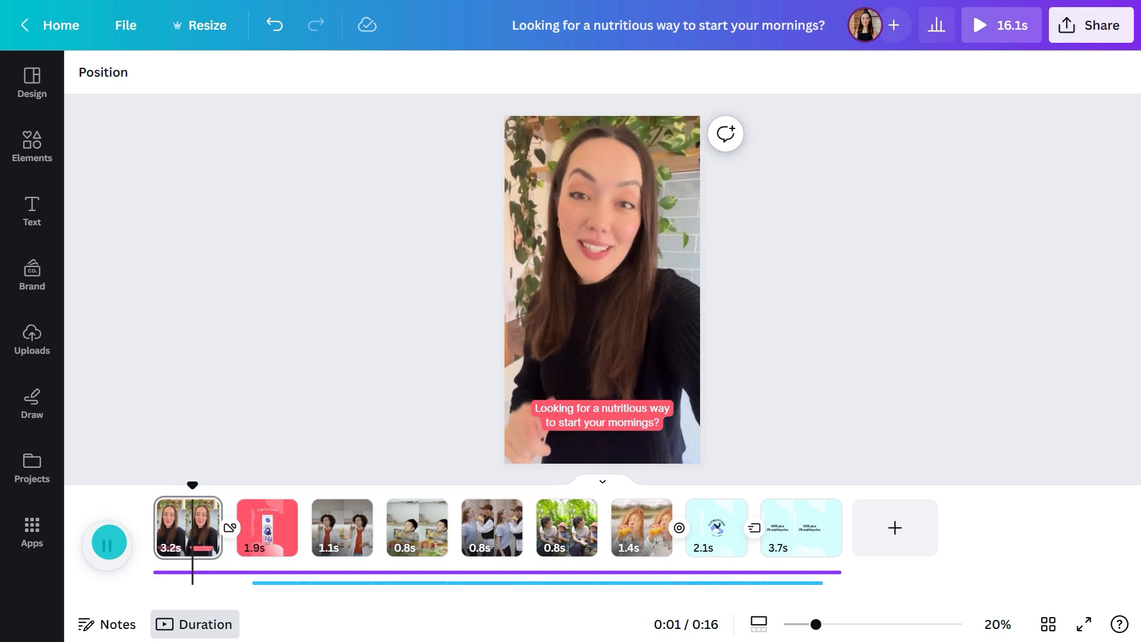
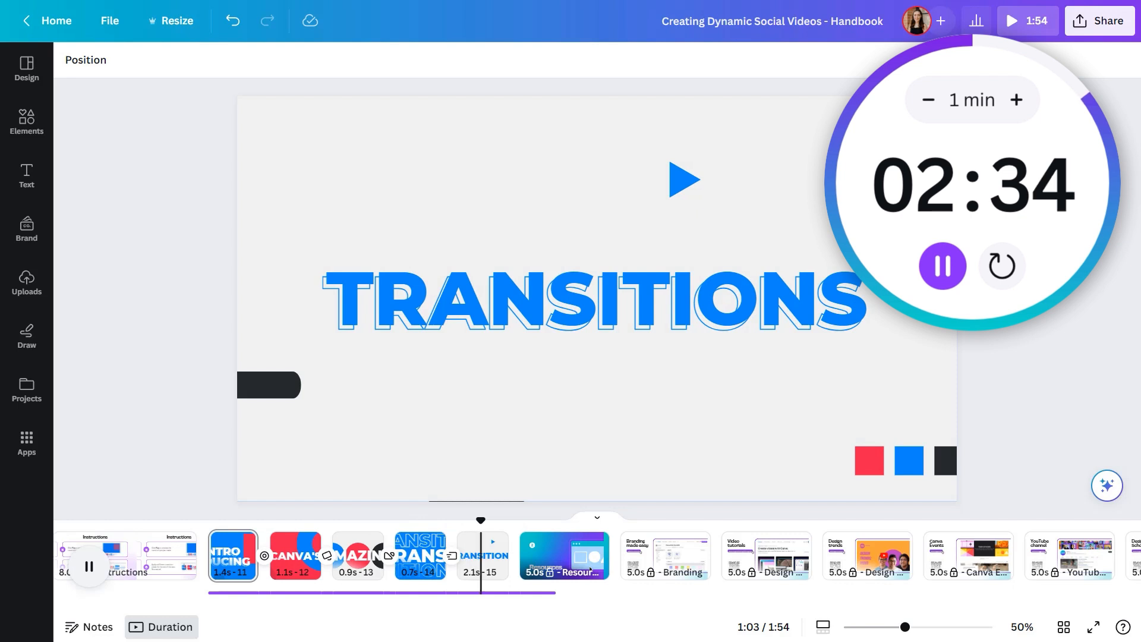
# Add a Circle Wipe transition between the INTRODUCING and CANVA'S pages with duration 0.3 seconds and direction Out, and preview it
pyautogui.press('space')
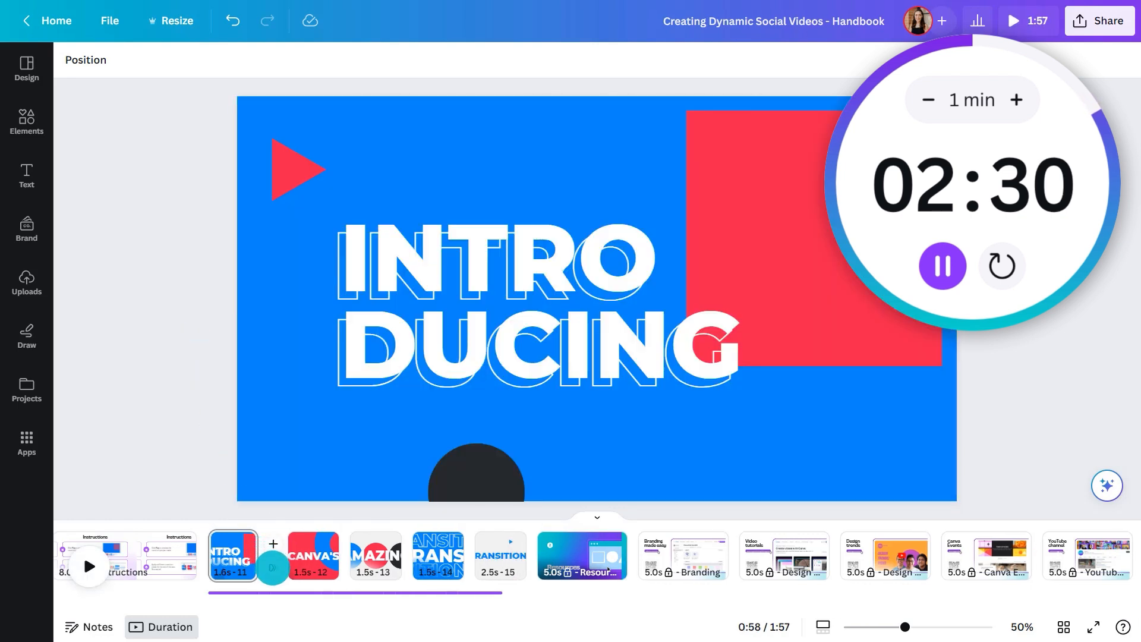
pyautogui.click(273, 568)
pyautogui.click(107, 229)
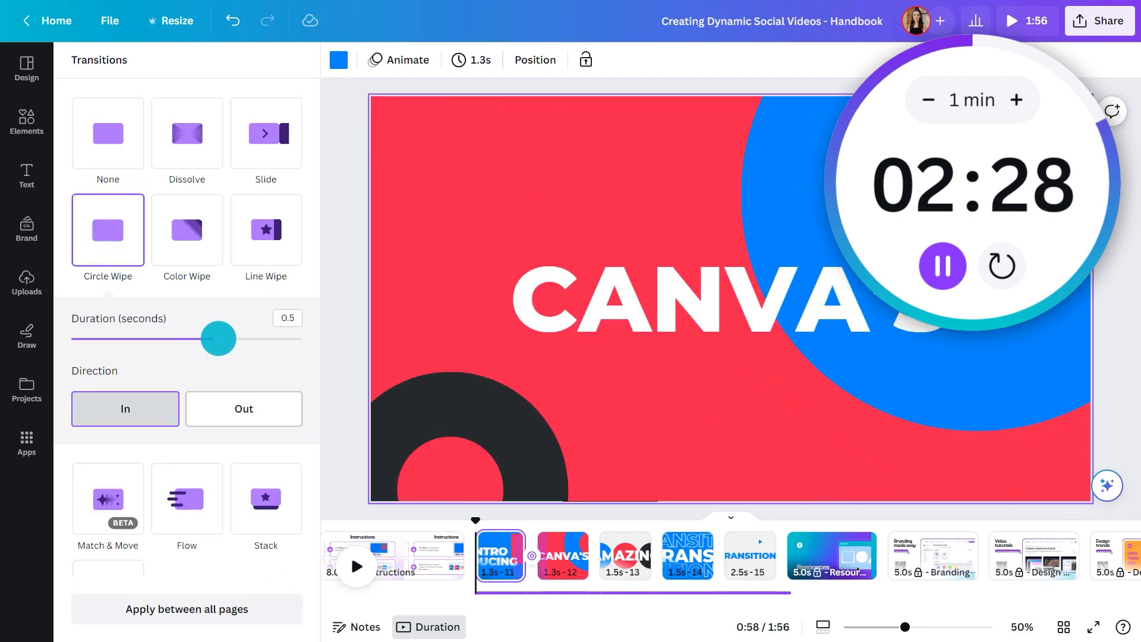
pyautogui.moveTo(219, 339); pyautogui.dragTo(158, 339)
pyautogui.click(242, 407)
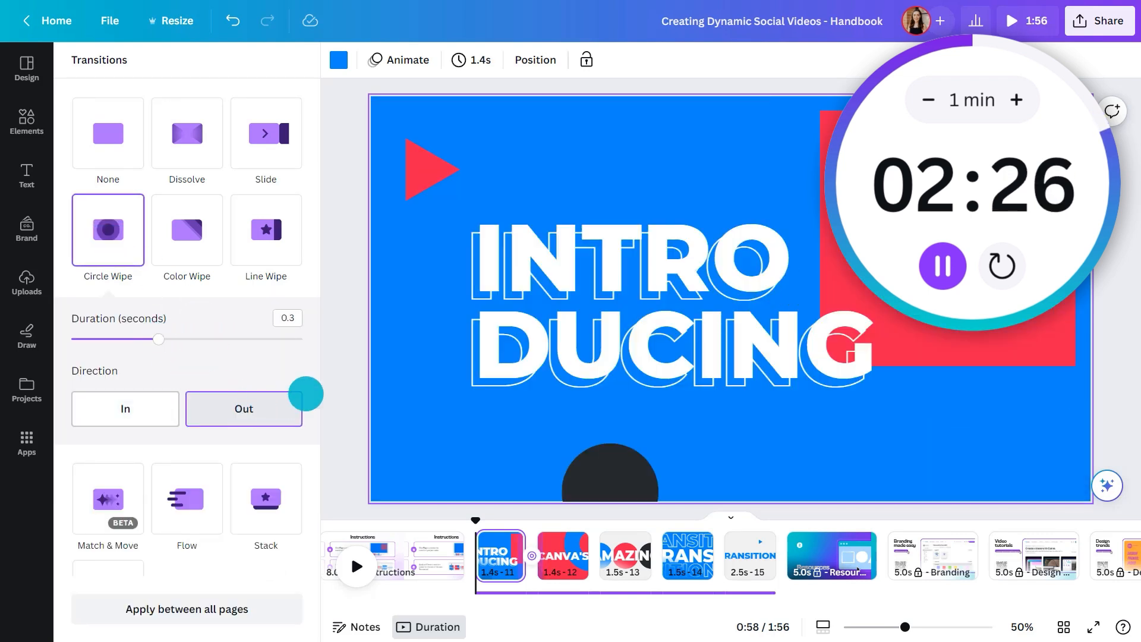
pyautogui.click(346, 385)
pyautogui.press('space')
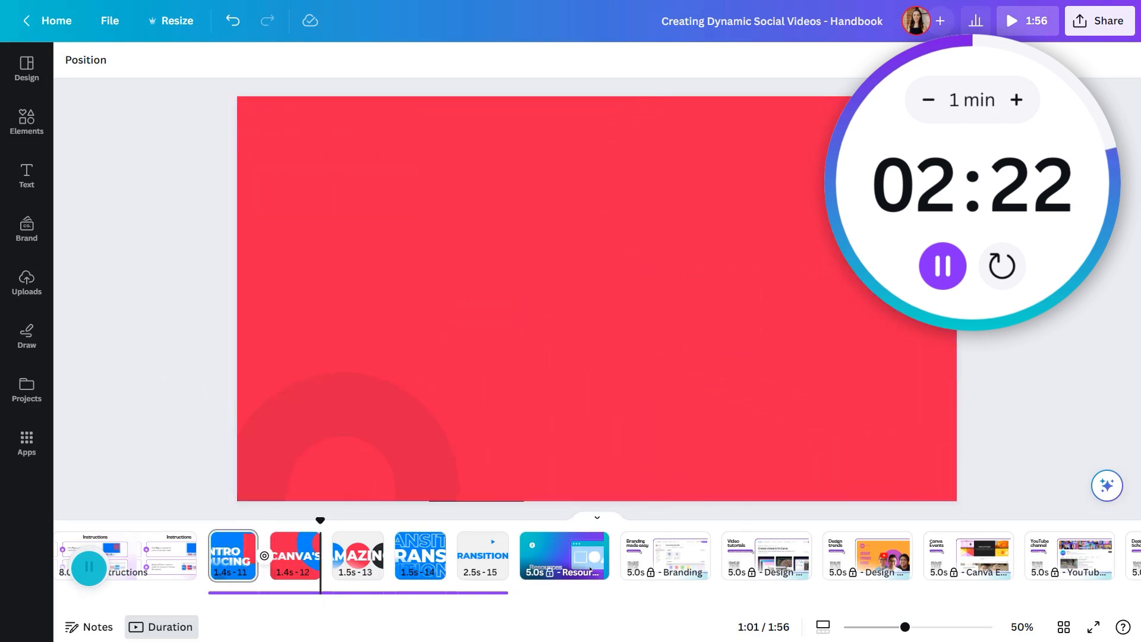
# Stop the playback and add a Chop transition between the CANVA'S page and the AMAZING page
pyautogui.click(89, 566)
pyautogui.click(334, 564)
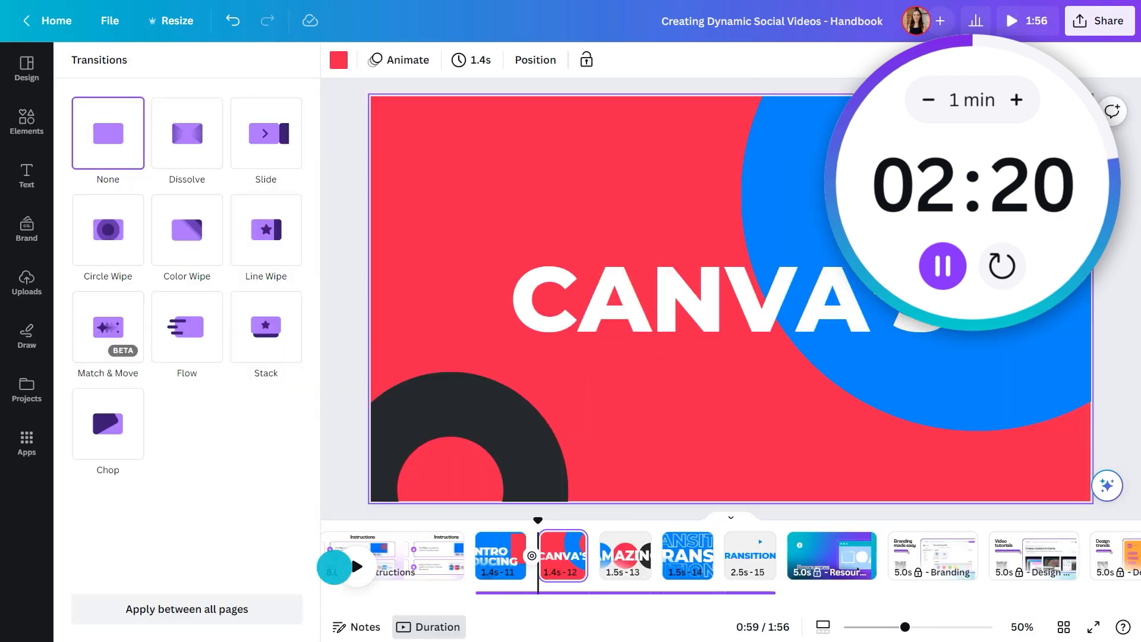
pyautogui.click(105, 422)
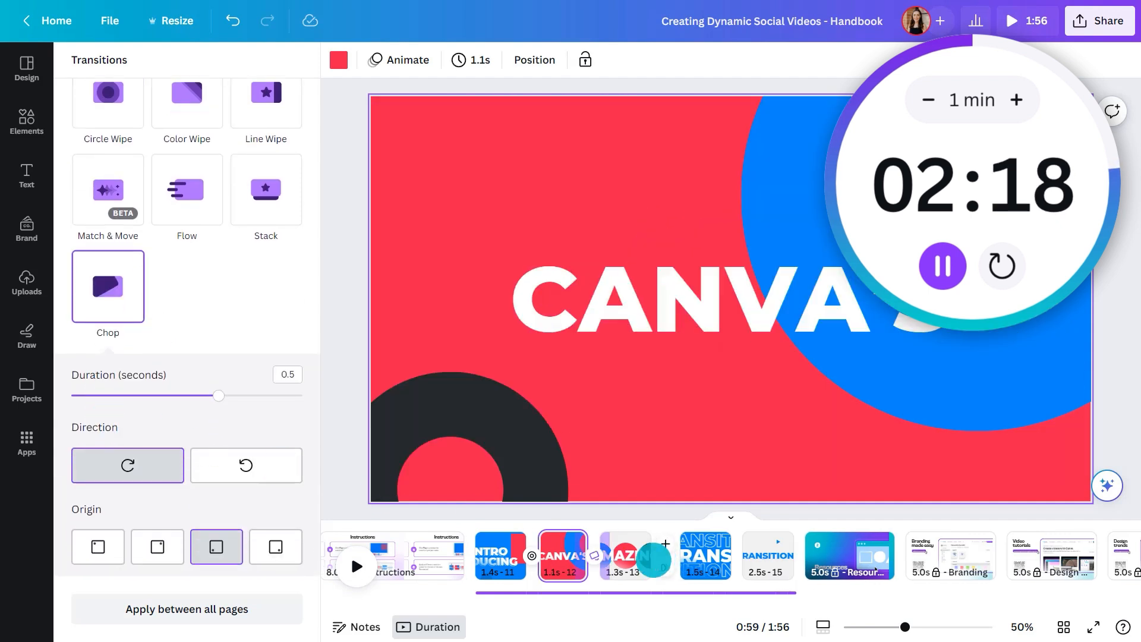
# Add a Color Wipe transition between pages 13 and 14, and a Flow transition between pages 14 and 15
pyautogui.click(665, 564)
pyautogui.click(202, 241)
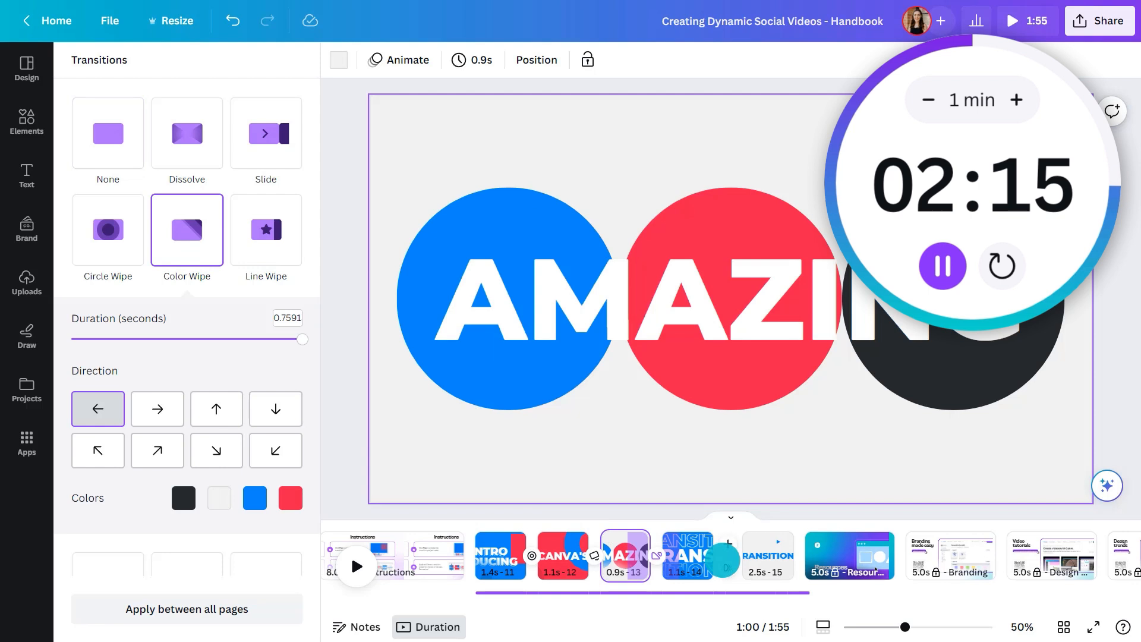
pyautogui.click(726, 568)
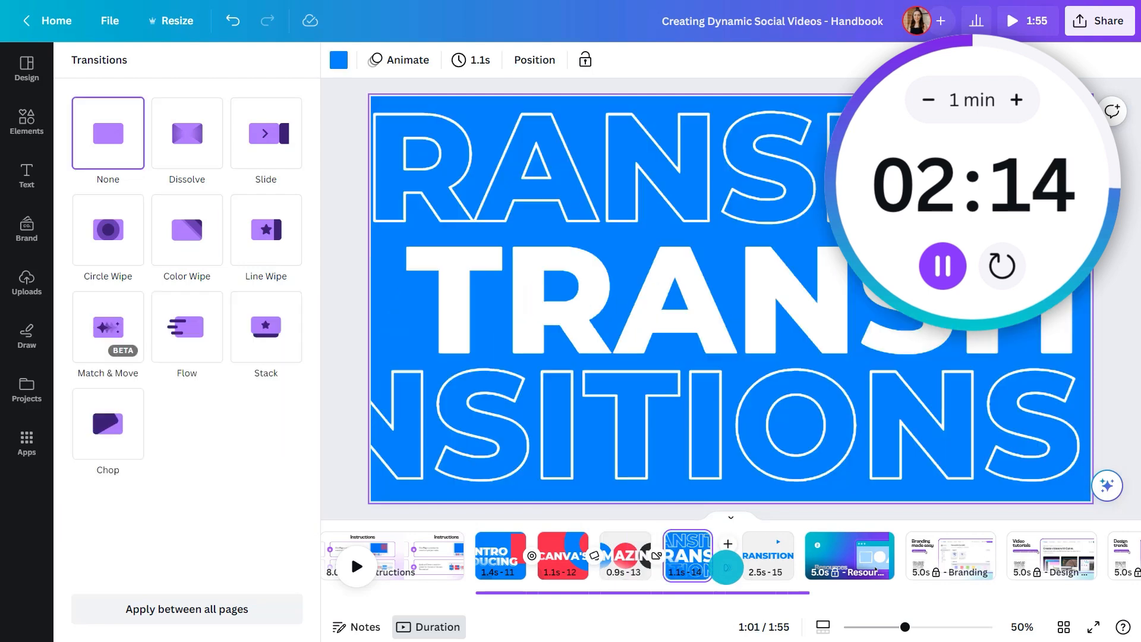
pyautogui.click(217, 338)
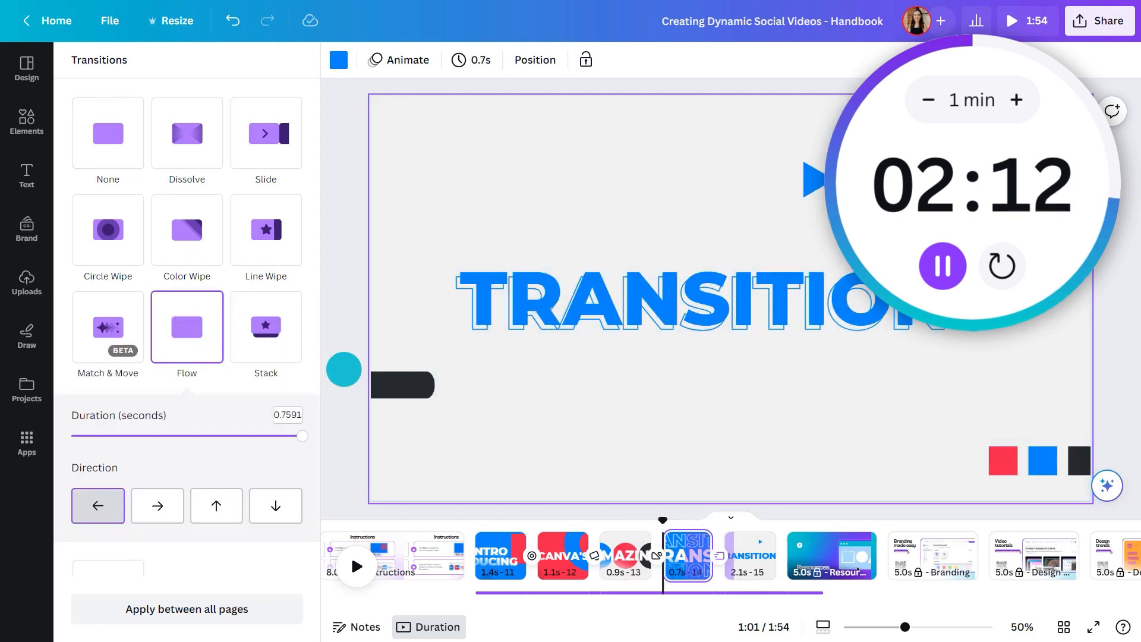
# Play the sequence from the start of the INTRODUCING page to review the four transitions
pyautogui.click(344, 369)
pyautogui.click(202, 538)
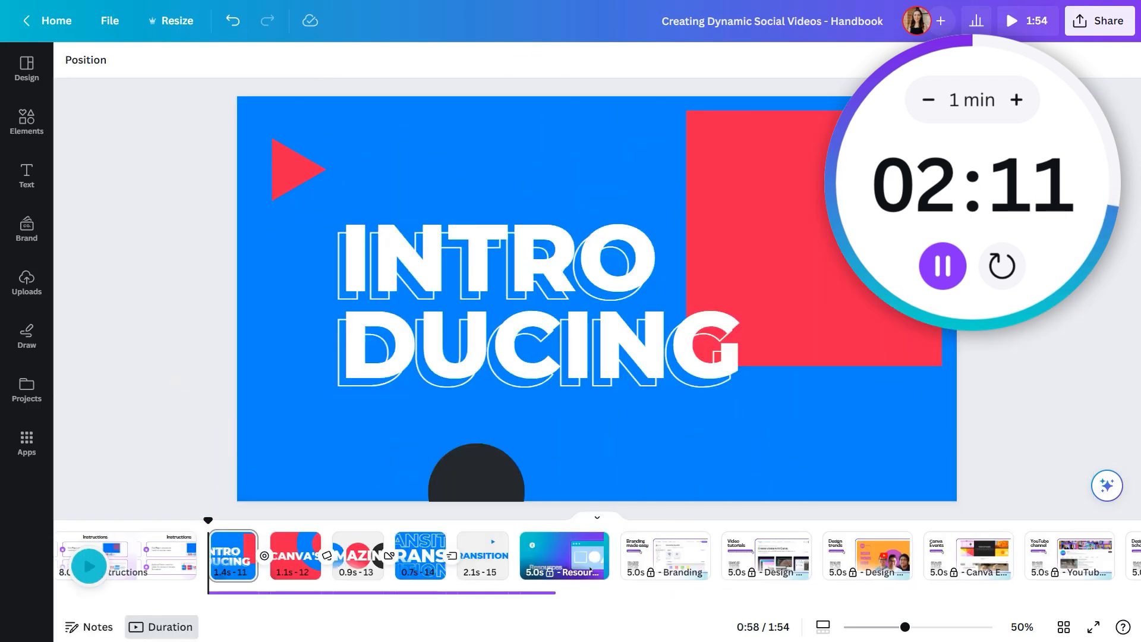
pyautogui.press('space')
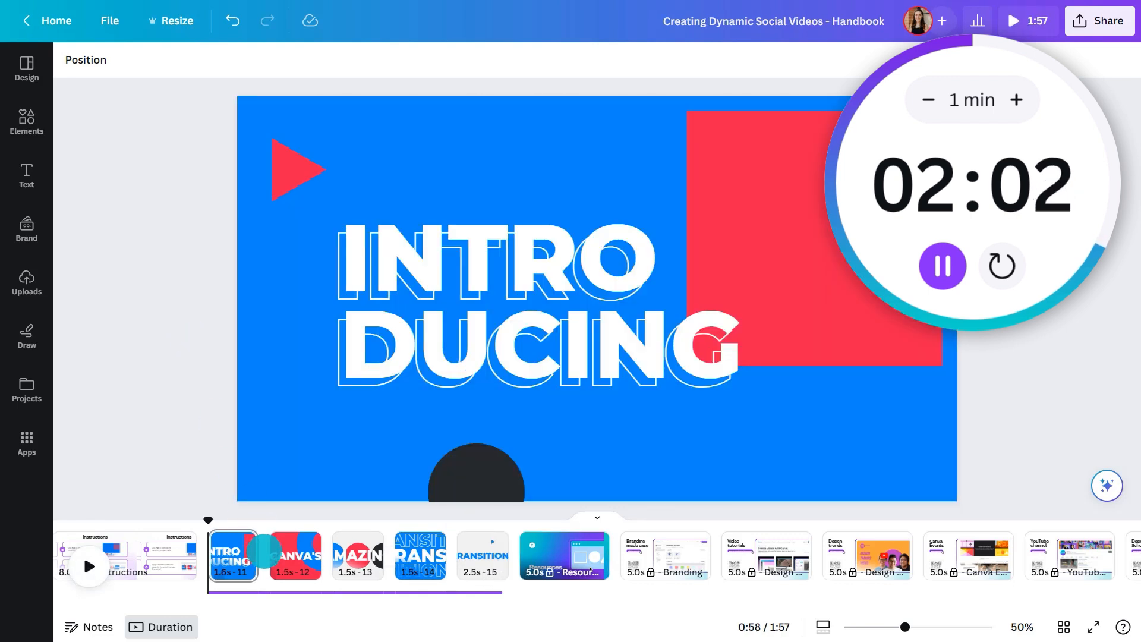
# Add a Circle Wipe transition between pages 11 and 12 with duration 0.3 seconds and direction Out, and preview it
pyautogui.click(264, 553)
pyautogui.click(124, 265)
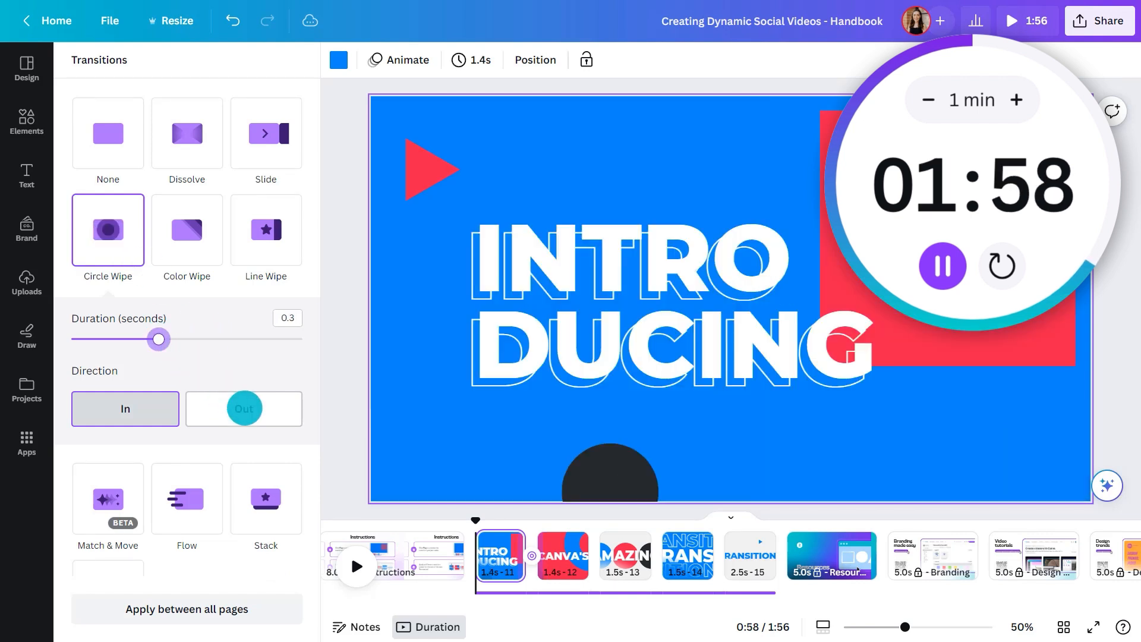
pyautogui.click(242, 408)
pyautogui.click(339, 383)
pyautogui.click(89, 567)
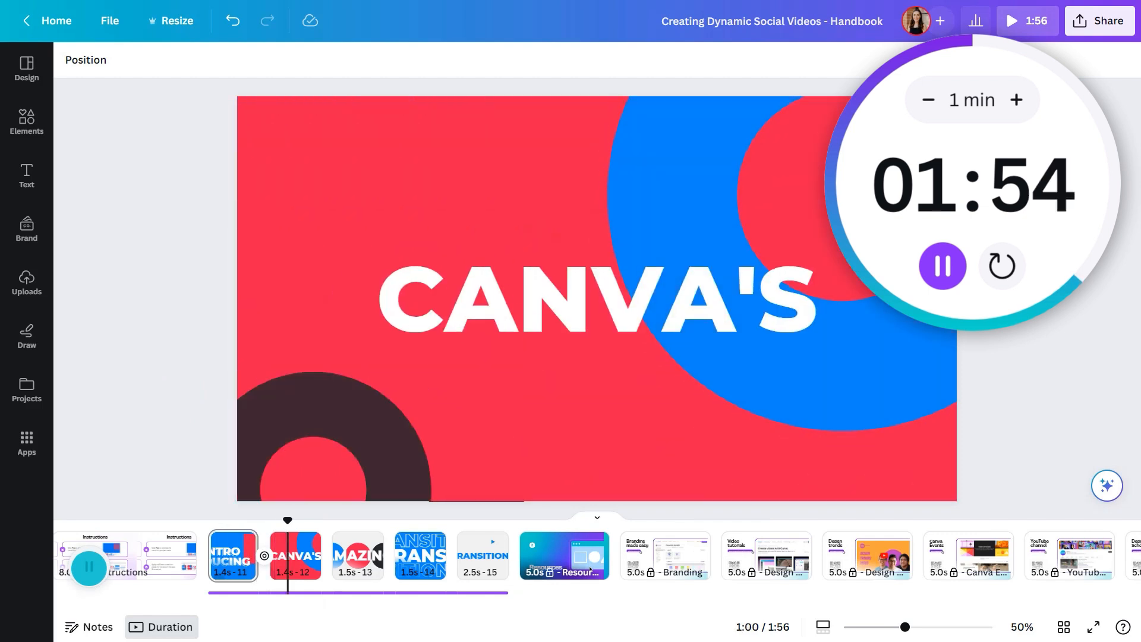
# Pause the preview and add a Chop transition between pages 12 and 13
pyautogui.click(89, 567)
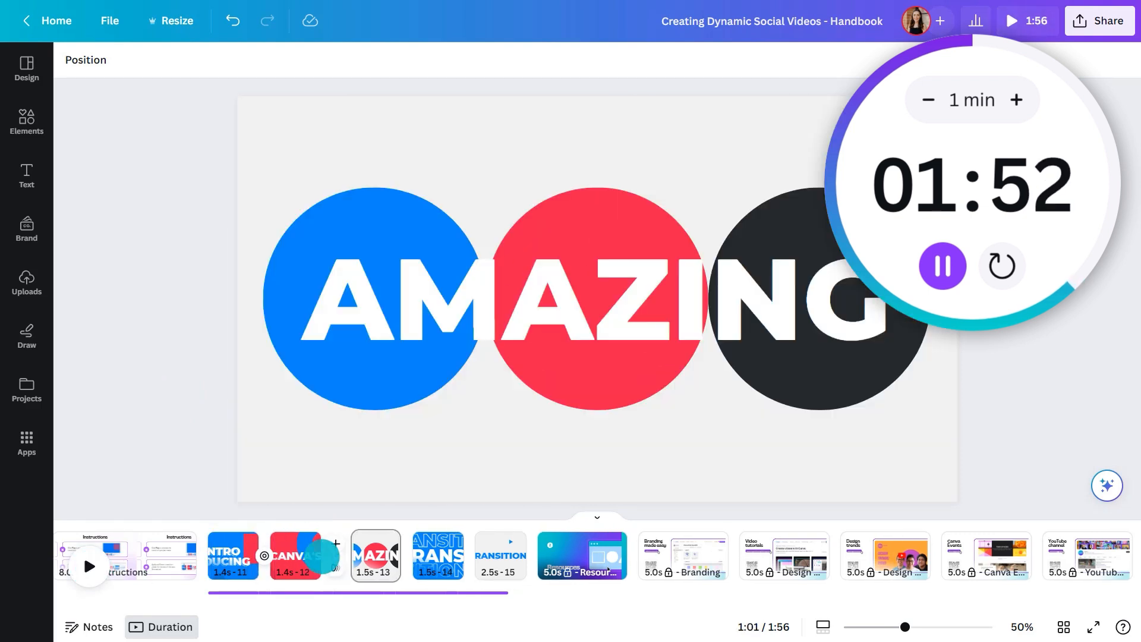
pyautogui.click(332, 566)
pyautogui.click(106, 423)
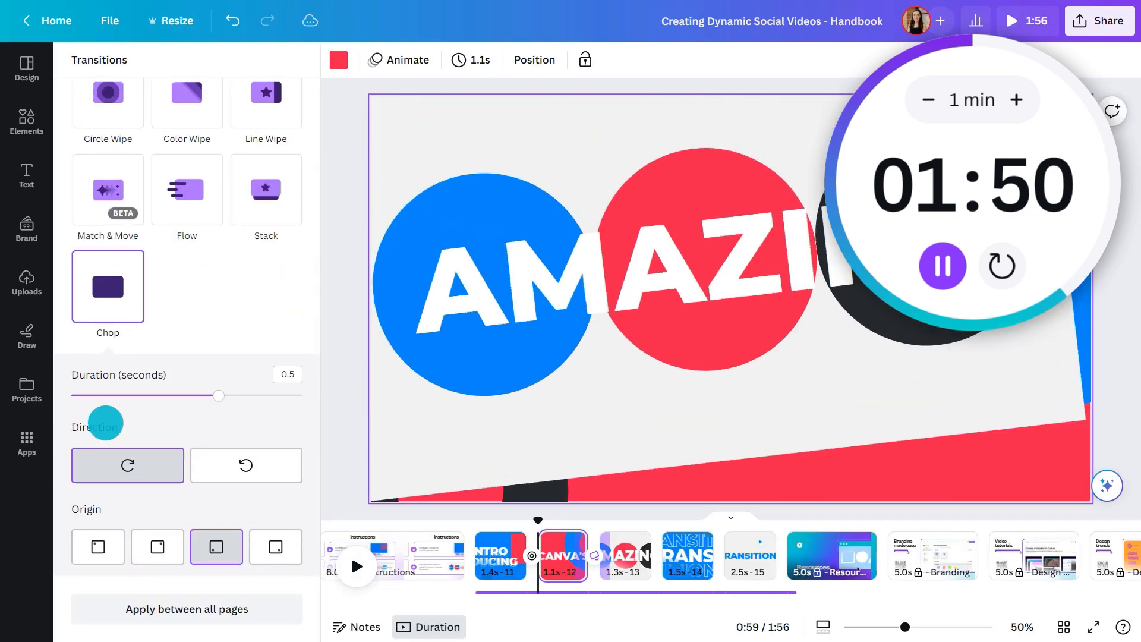
# Add a Color Wipe transition after the AMAZING page and a Flow transition between the two TRANSITIONS pages
pyautogui.click(663, 565)
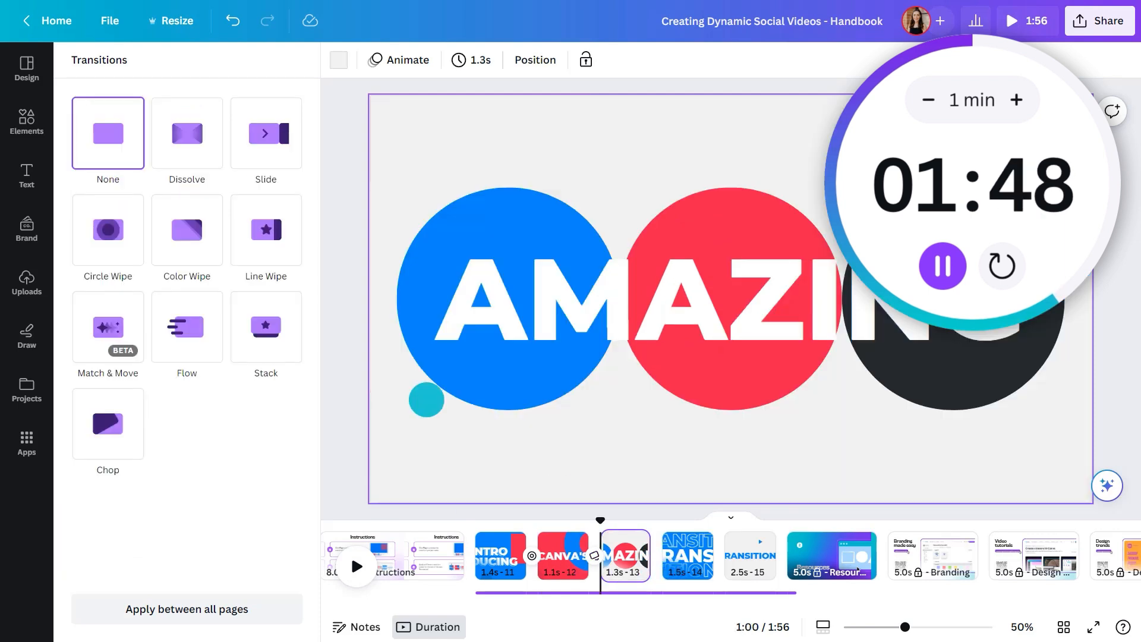
pyautogui.click(187, 230)
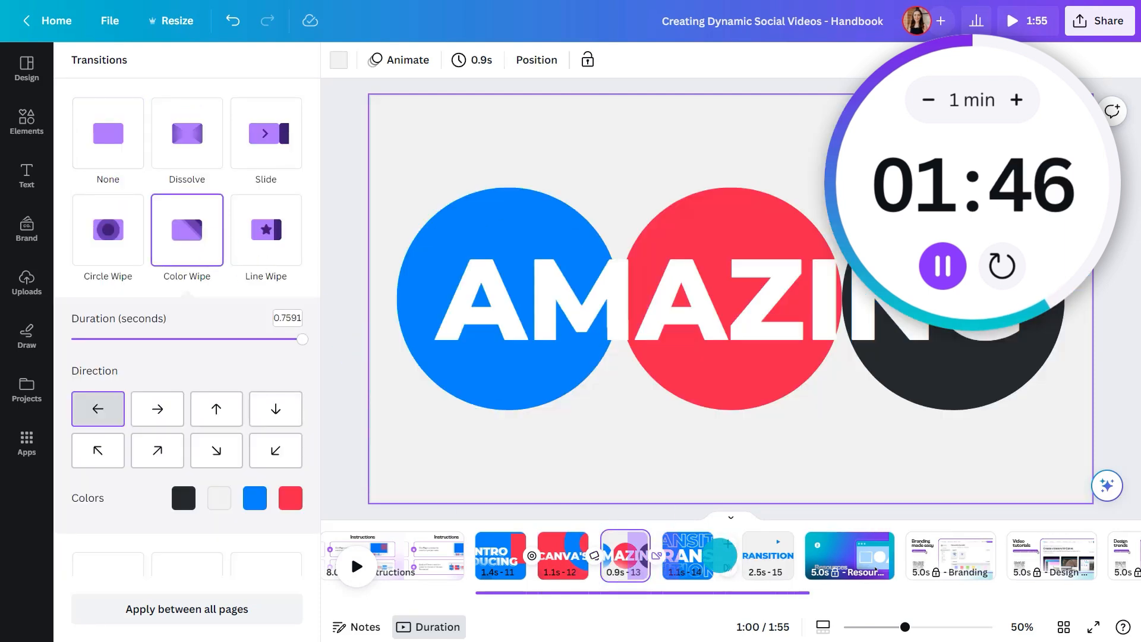
pyautogui.click(726, 567)
pyautogui.click(187, 326)
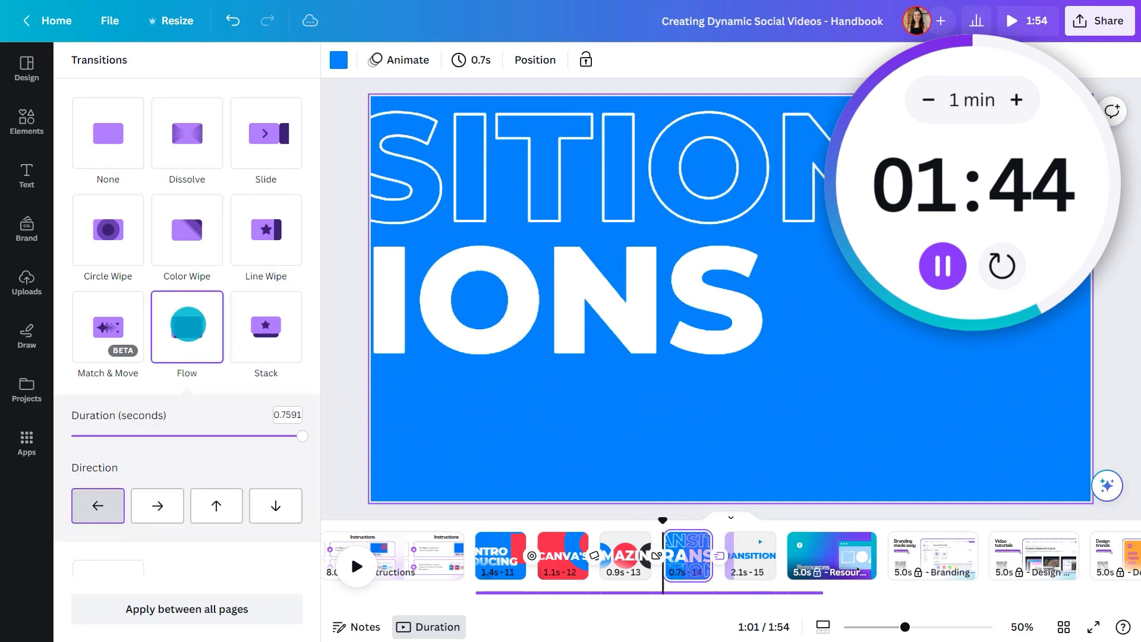
# Review all the transitions by playing the video from the beginning of page 11
pyautogui.click(343, 369)
pyautogui.click(202, 537)
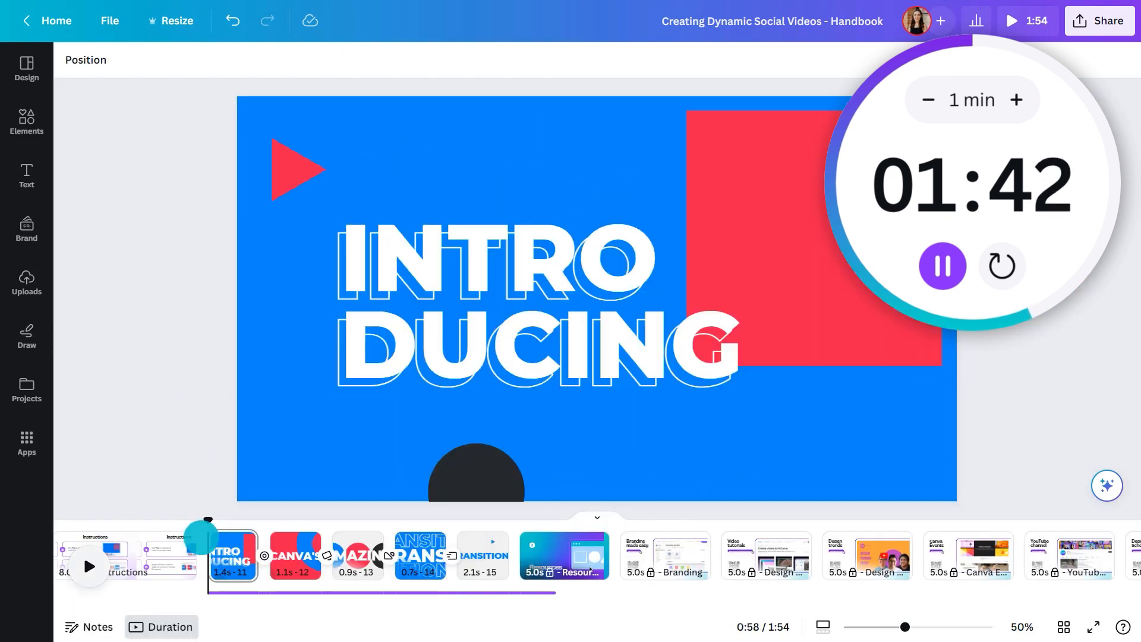
pyautogui.press('space')
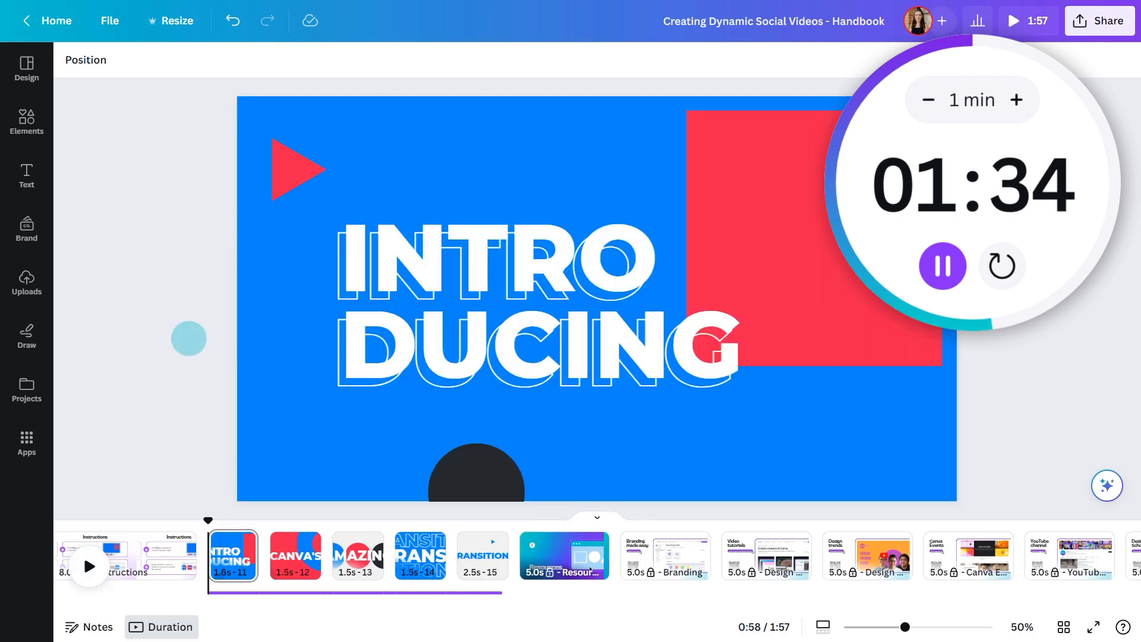
# Add a Circle Wipe between the INTRODUCING and CANVA'S pages, set to 0.3 seconds with direction Out, and play it back
pyautogui.click(273, 567)
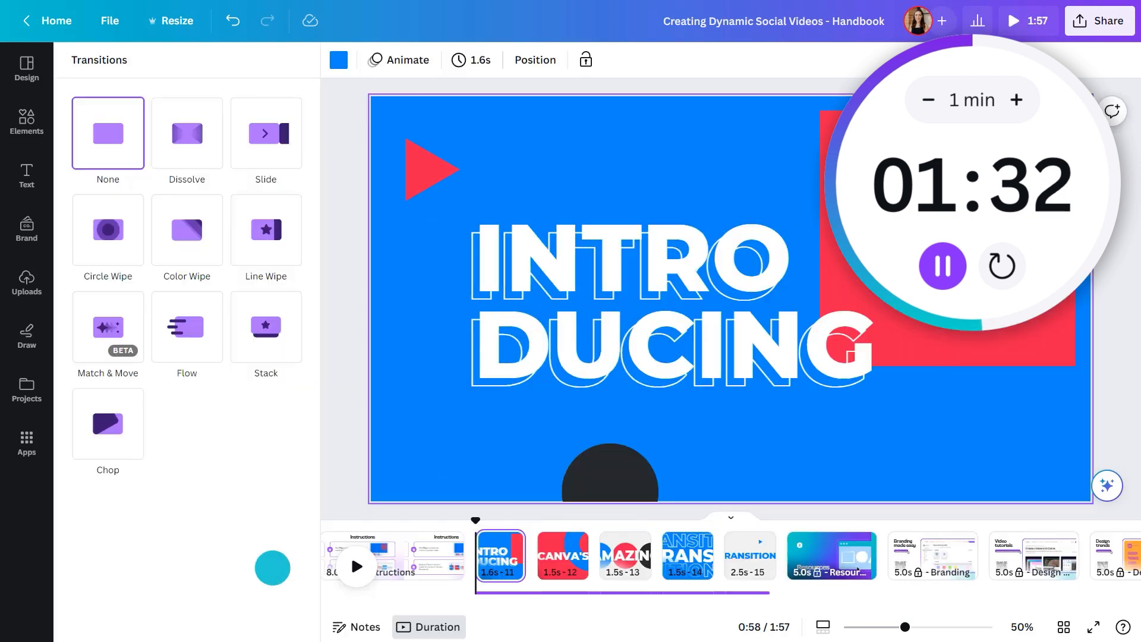
pyautogui.click(108, 230)
pyautogui.moveTo(219, 339); pyautogui.dragTo(180, 339)
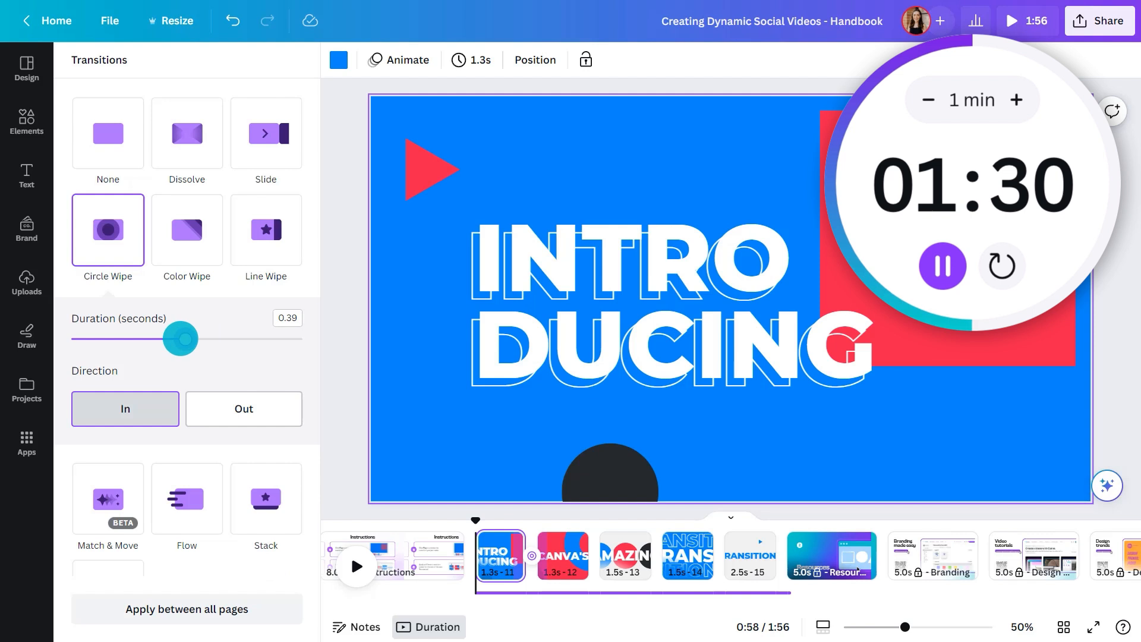
pyautogui.click(242, 408)
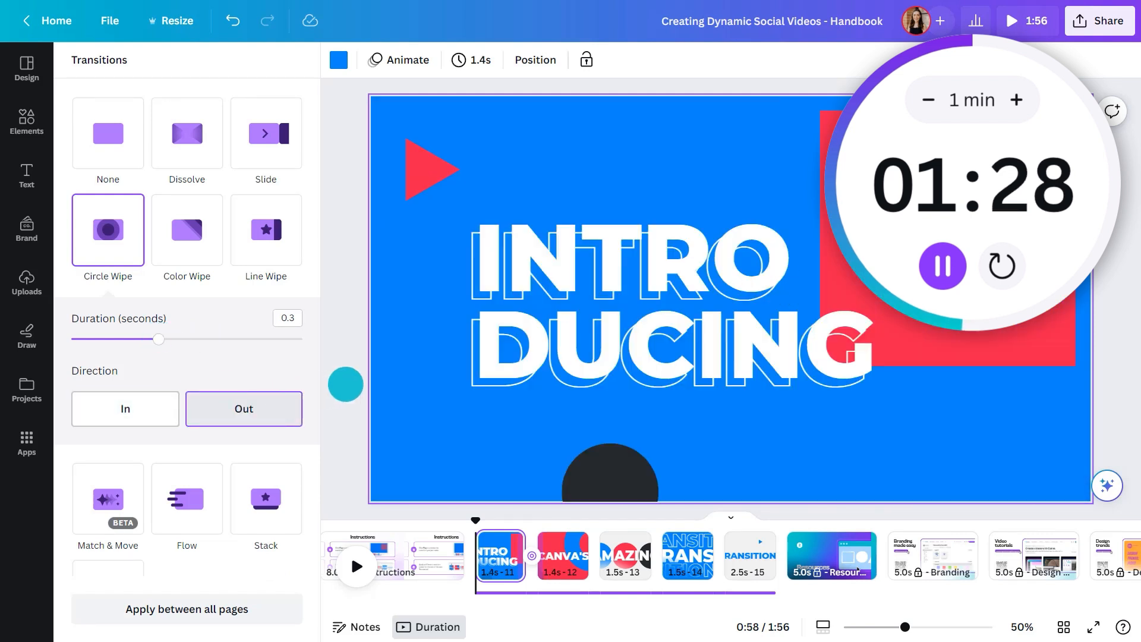
pyautogui.click(345, 379)
pyautogui.click(89, 565)
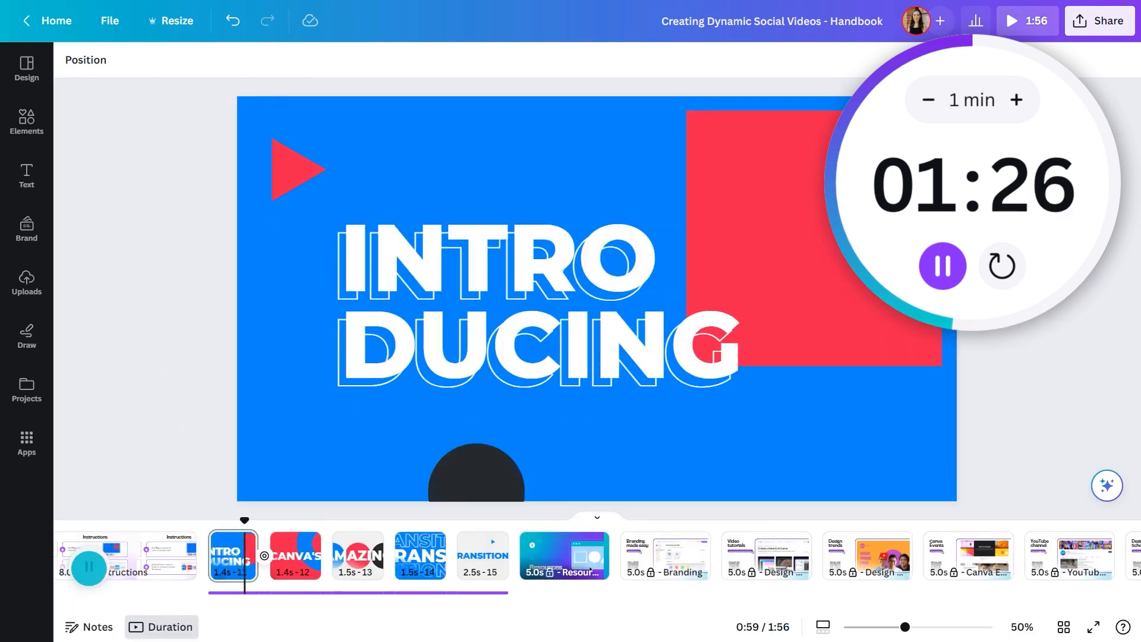
# Stop the preview and add a Chop transition between the CANVA'S and AMAZING pages
pyautogui.click(89, 566)
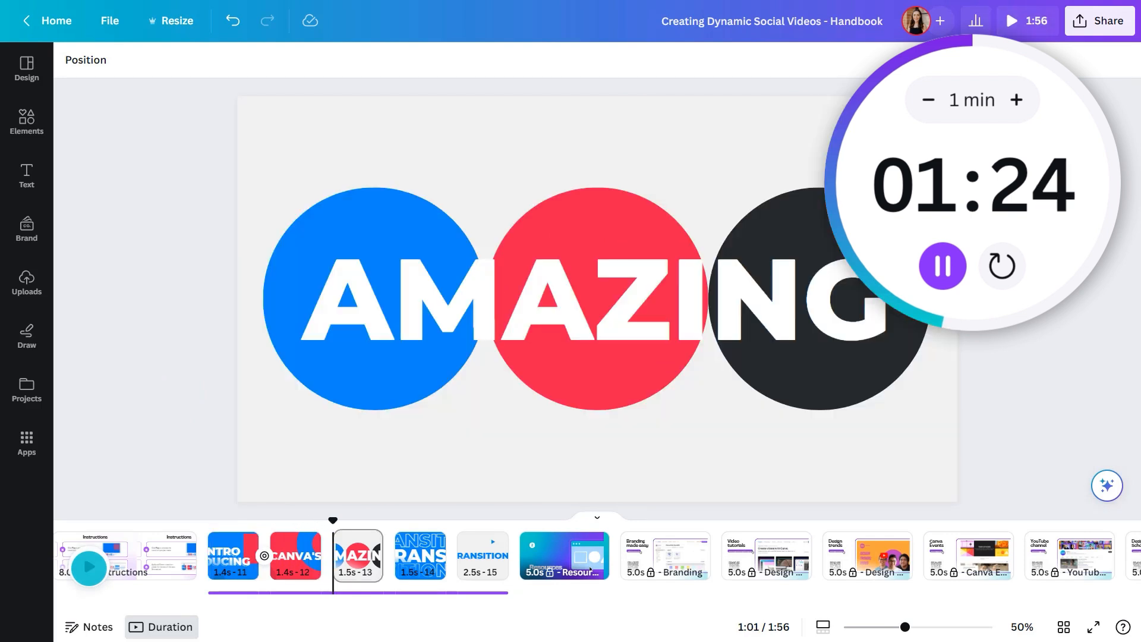
pyautogui.click(334, 568)
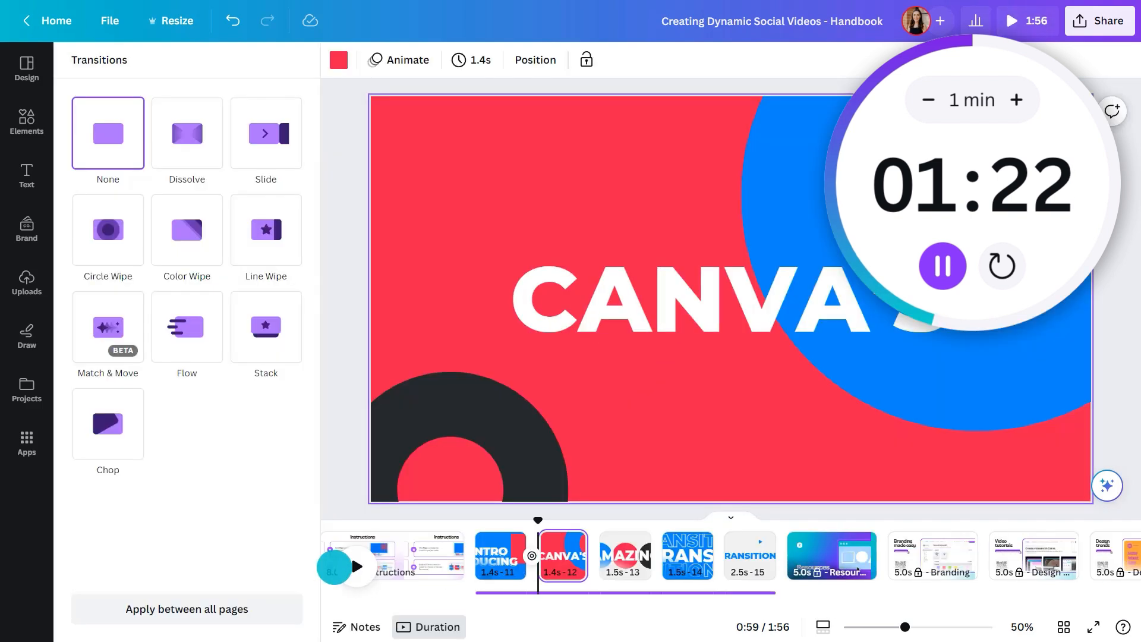
pyautogui.click(105, 422)
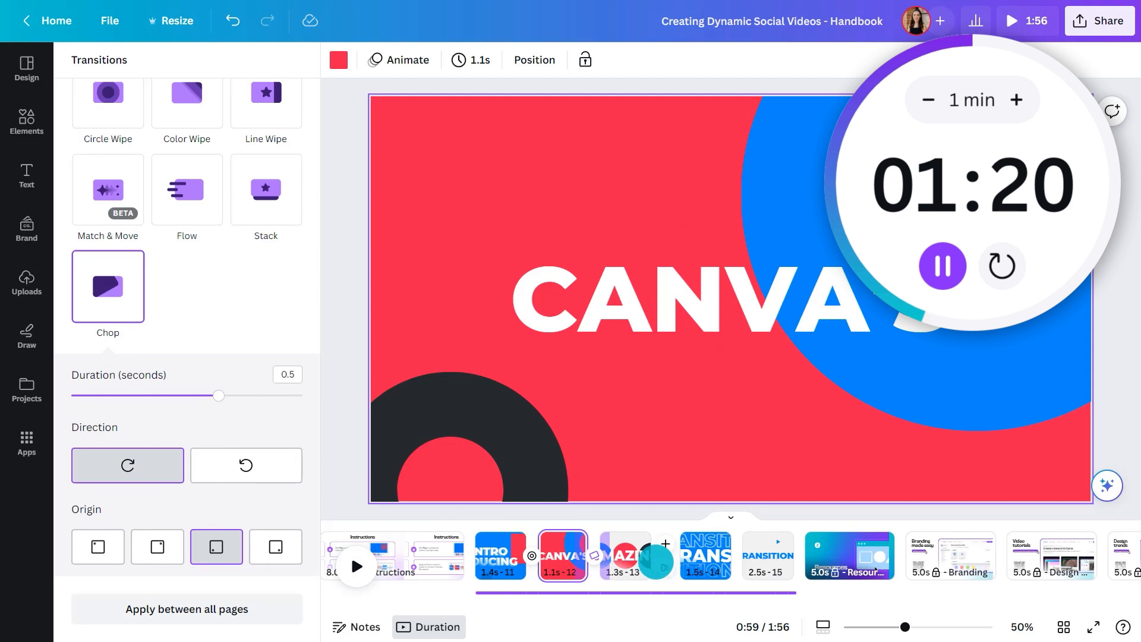
# Add a Color Wipe transition from page 13 to page 14 and a Flow transition from page 14 to page 15
pyautogui.click(656, 559)
pyautogui.click(187, 230)
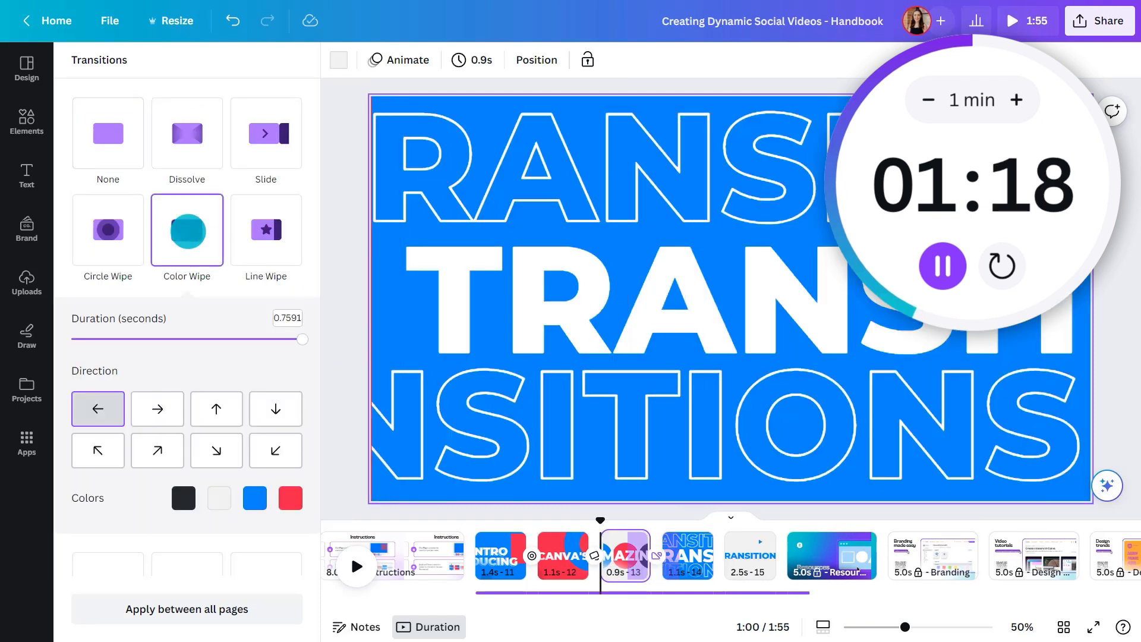
pyautogui.click(727, 568)
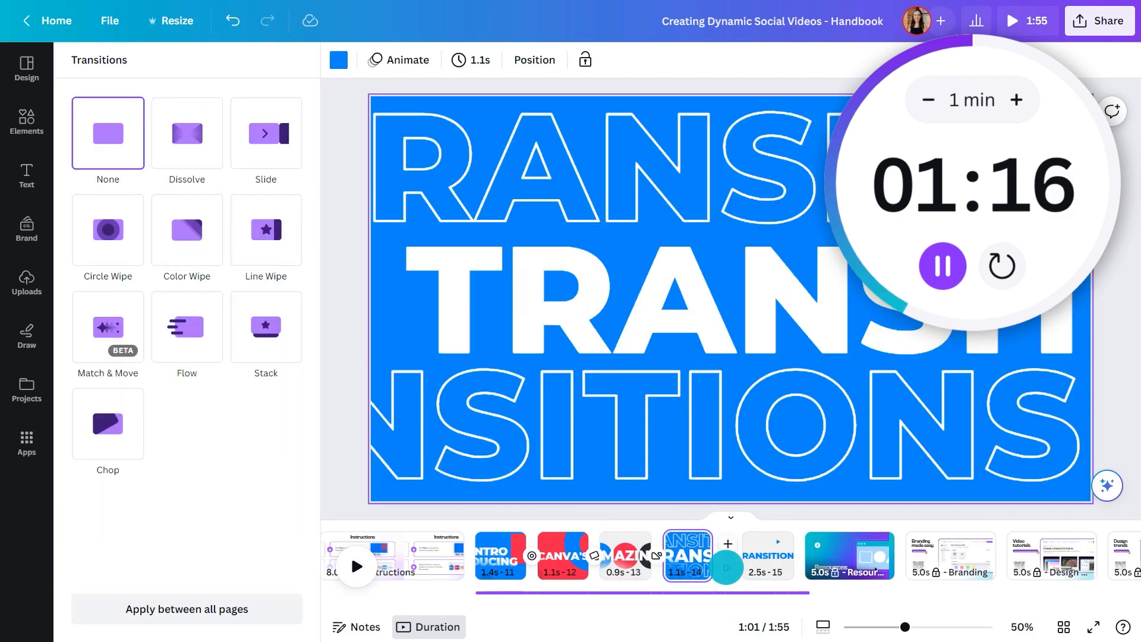
pyautogui.click(187, 324)
# Play the video from the INTRODUCING page to check the finished transitions
pyautogui.click(344, 369)
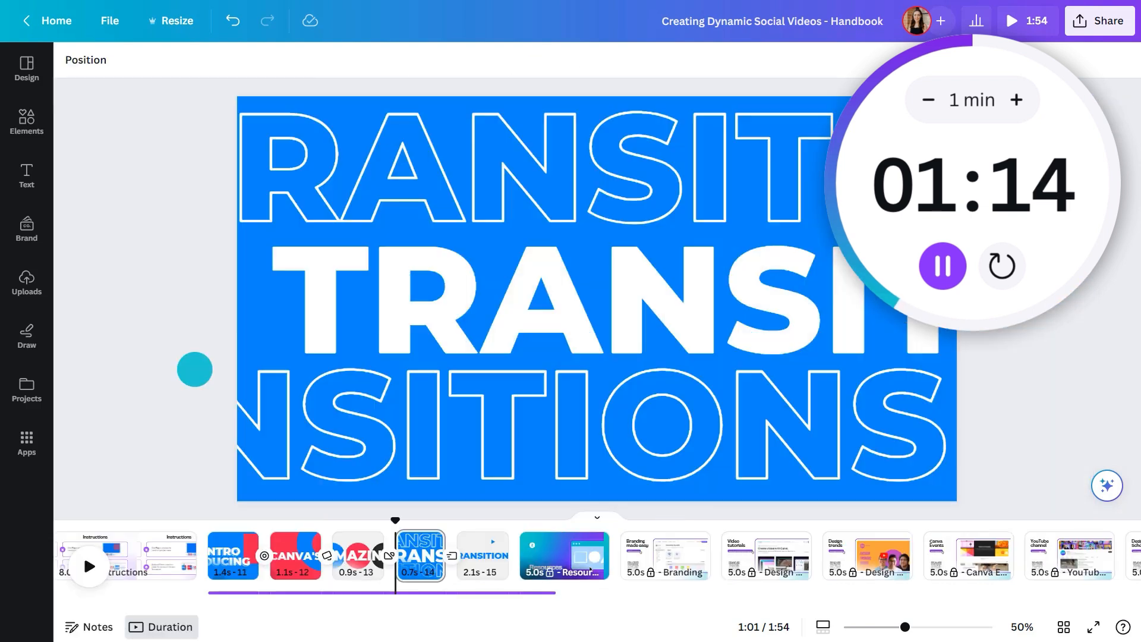
pyautogui.click(200, 521)
pyautogui.click(89, 566)
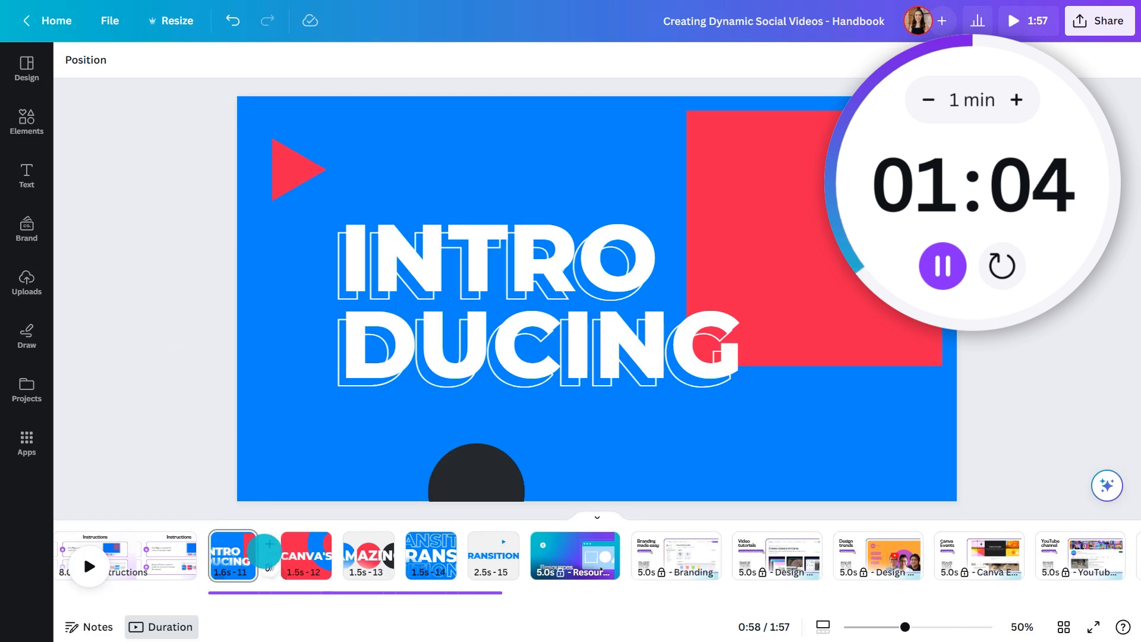
# Add a Circle Wipe transition after the INTRODUCING page, set its duration to 0.3 seconds and direction to Out, and preview it
pyautogui.click(264, 557)
pyautogui.click(107, 230)
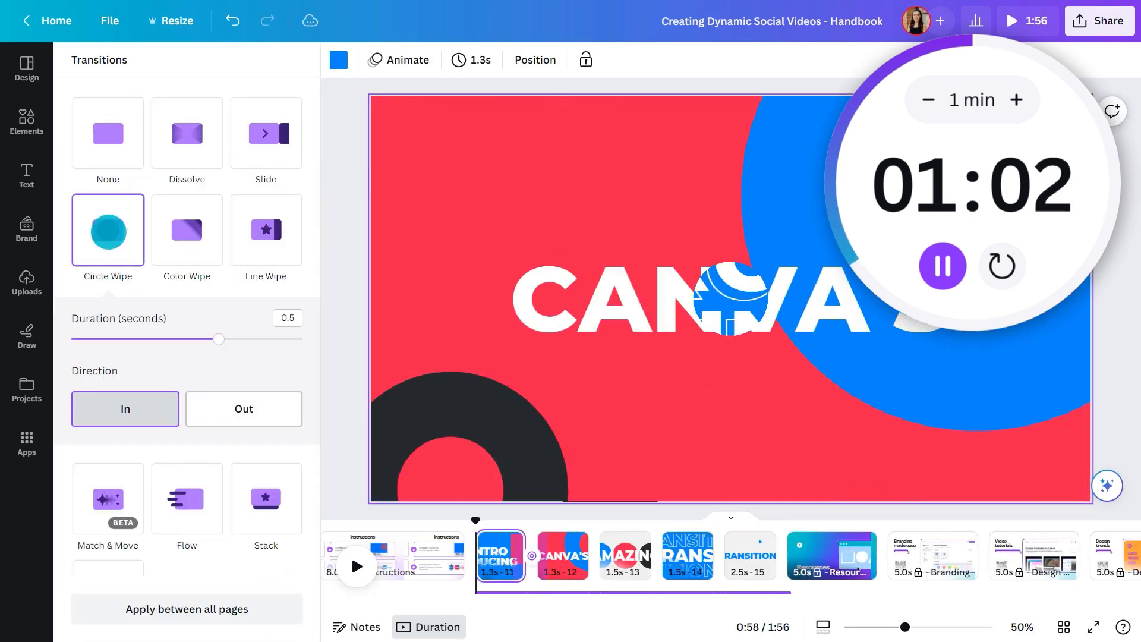
pyautogui.moveTo(209, 339); pyautogui.dragTo(166, 339)
pyautogui.click(244, 408)
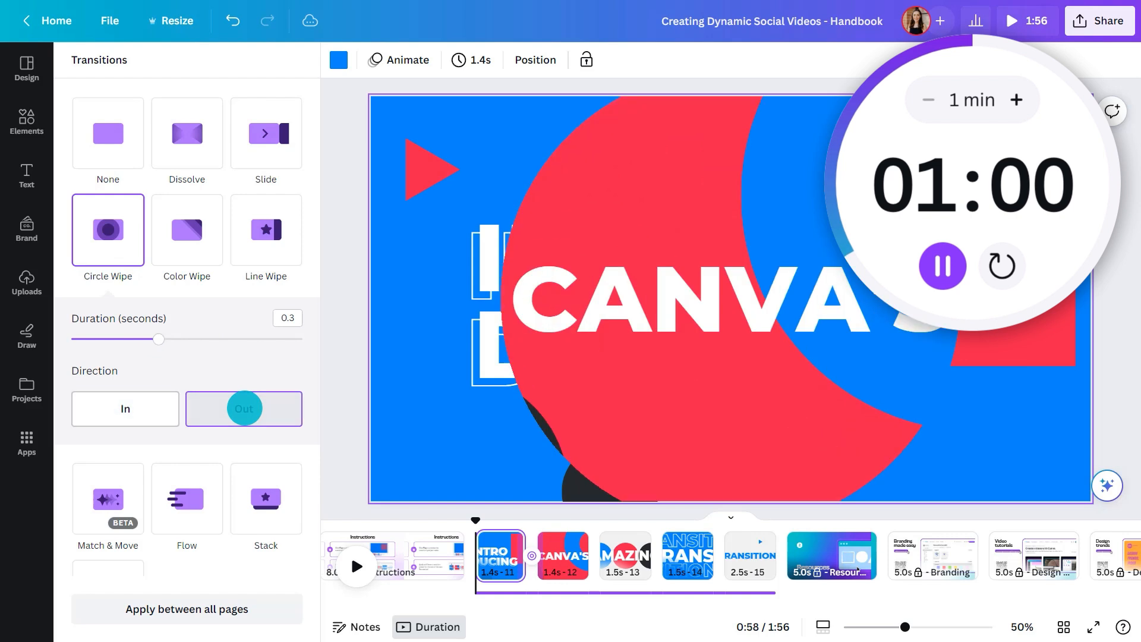
pyautogui.click(336, 387)
pyautogui.click(89, 566)
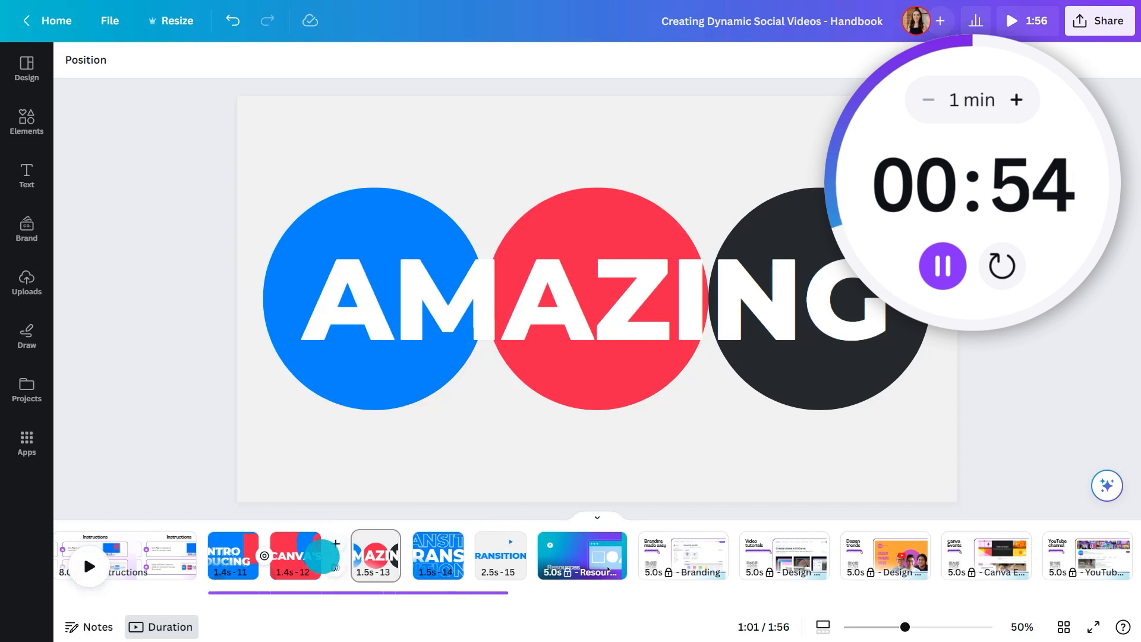
# Add a Chop transition between the CANVA'S and AMAZING pages
pyautogui.click(334, 568)
pyautogui.click(128, 458)
pyautogui.scroll(-3, 149, 440)
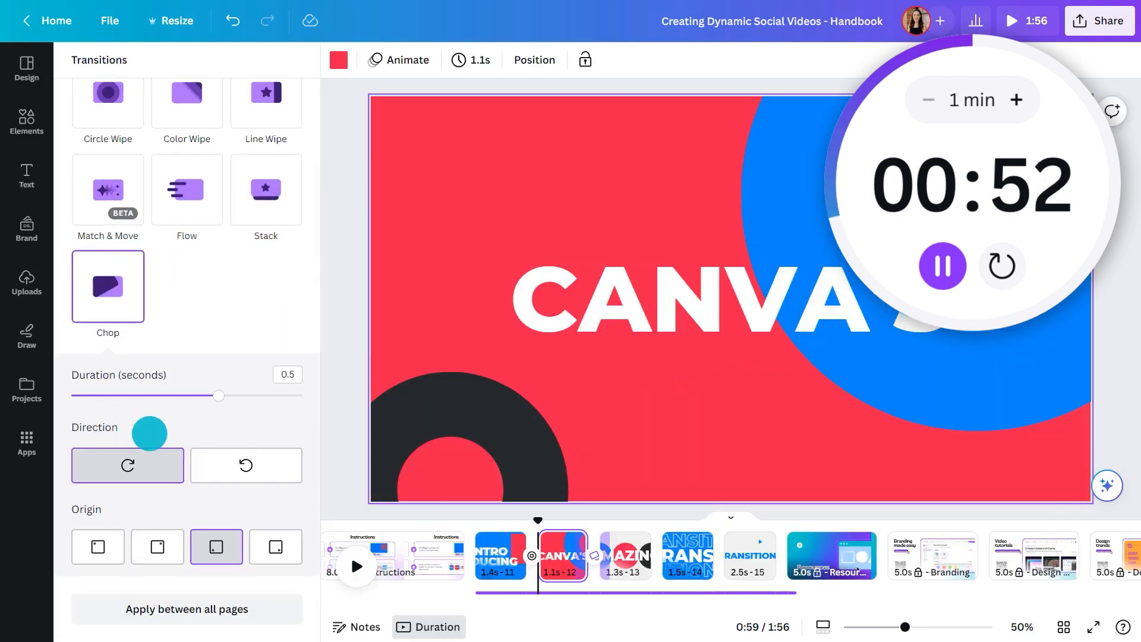
# Add a Color Wipe transition between pages 13 and 14 and a Flow transition between pages 14 and 15
pyautogui.click(661, 563)
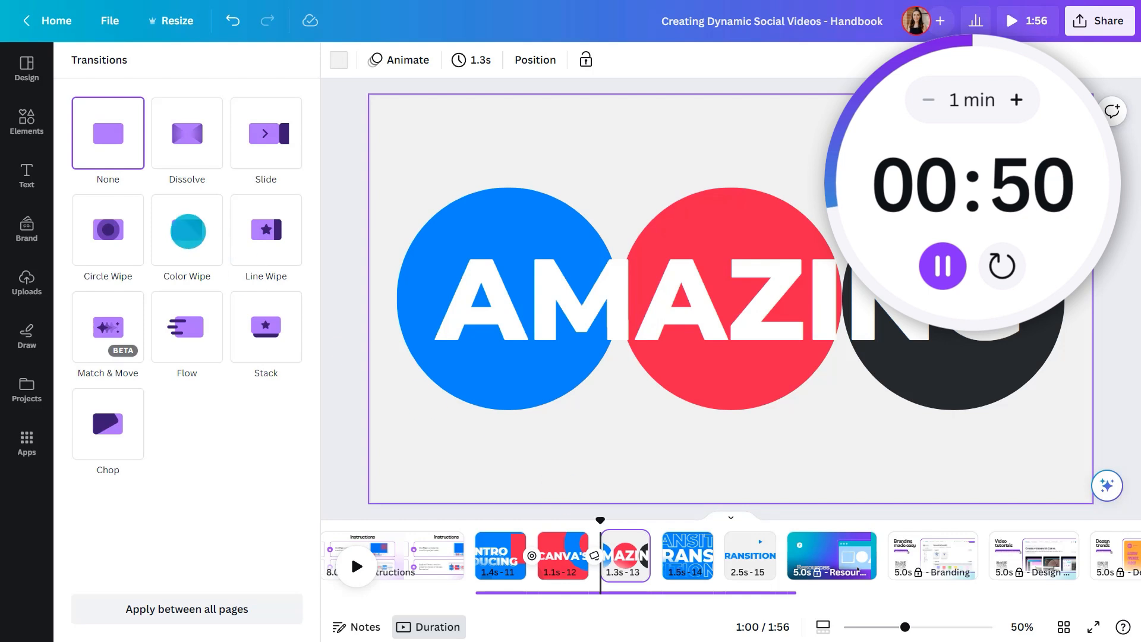
pyautogui.click(187, 231)
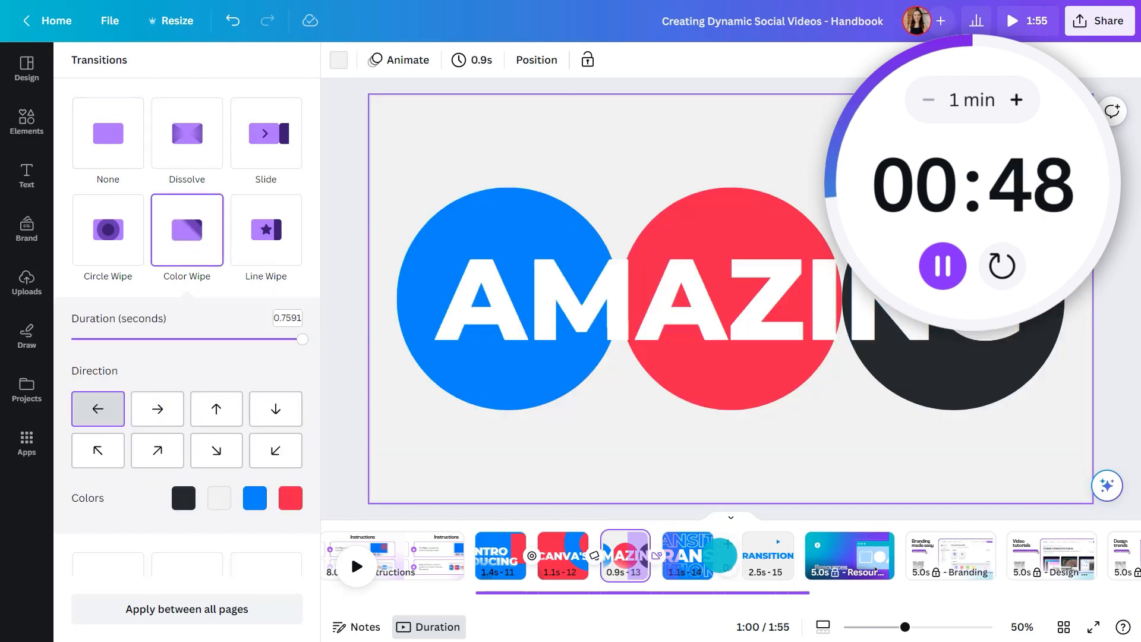
pyautogui.click(727, 568)
pyautogui.click(187, 327)
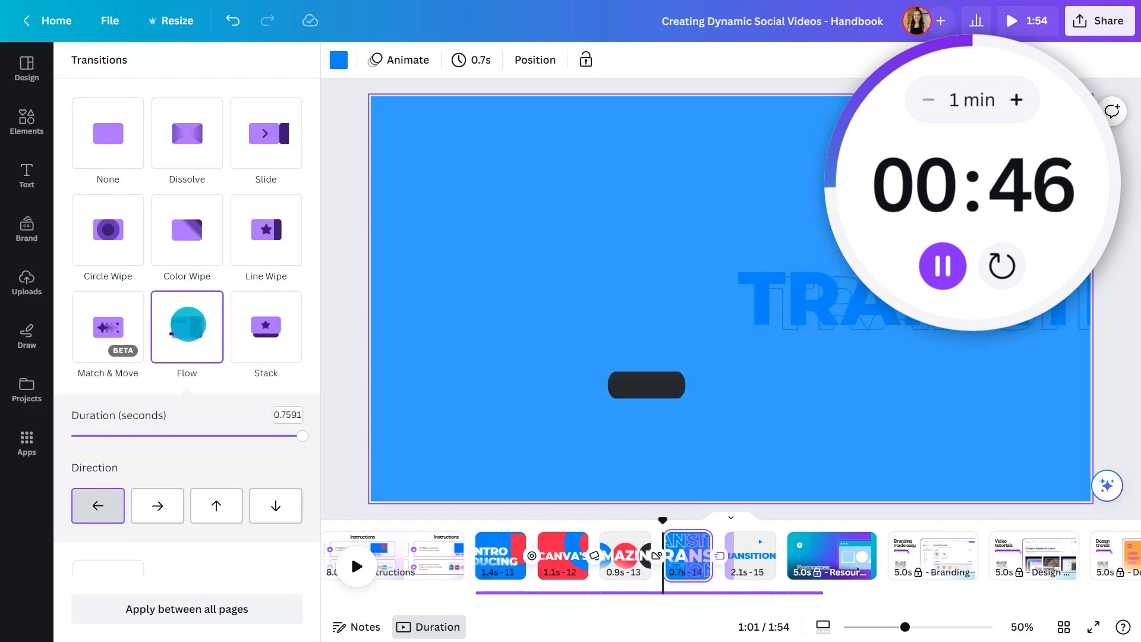
# Play the video from the start of the INTRODUCING page to review the transitions
pyautogui.click(345, 369)
pyautogui.click(205, 541)
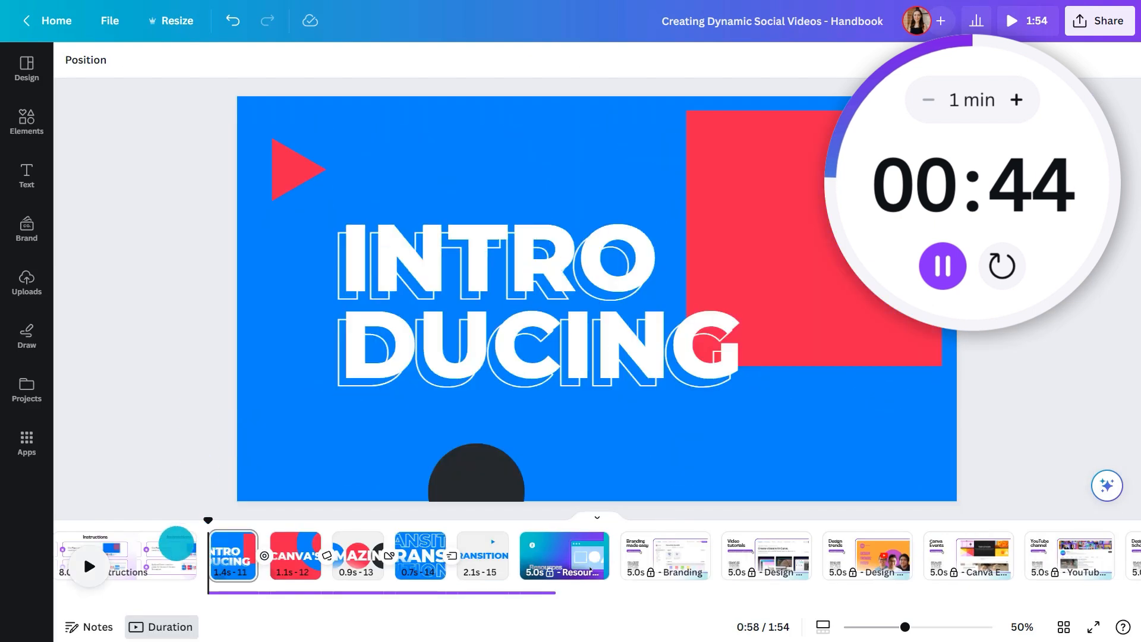
pyautogui.click(89, 566)
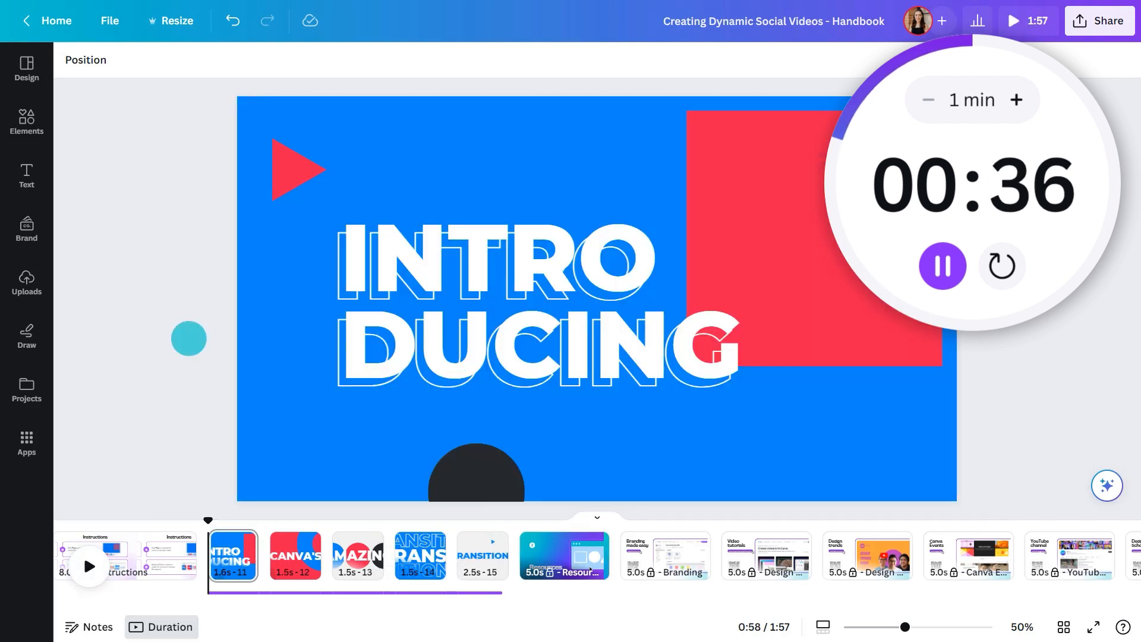
# Add a Circle Wipe transition after the INTRODUCING page with a 0.3-second duration and Out direction, and preview it
pyautogui.moveTo(264, 548)
pyautogui.click(272, 568)
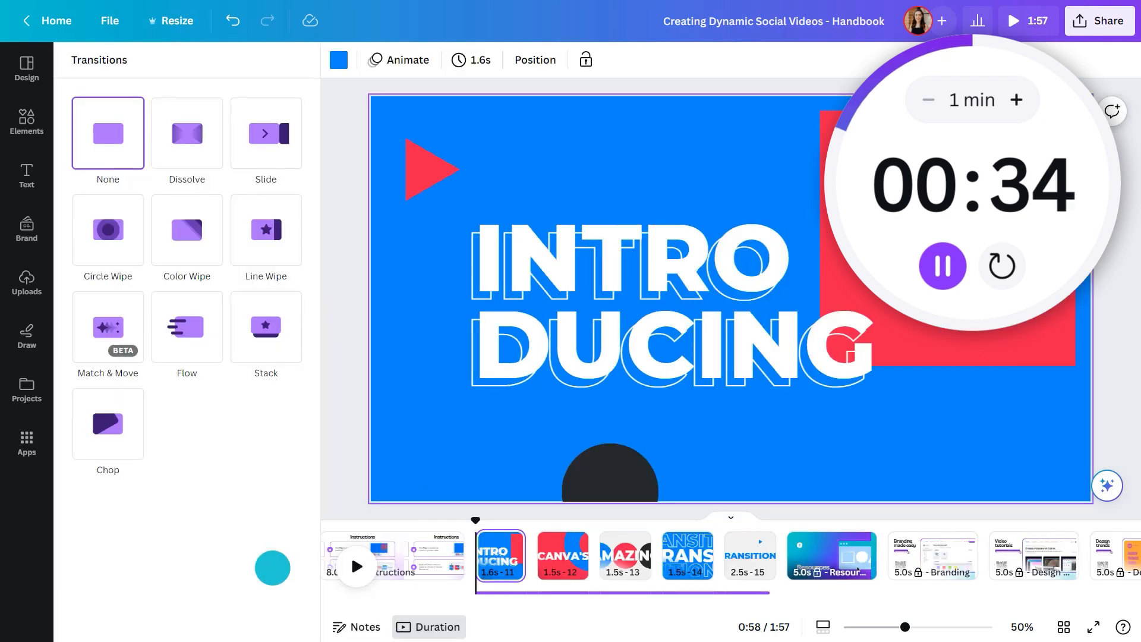
pyautogui.click(108, 230)
pyautogui.moveTo(218, 339); pyautogui.dragTo(159, 338)
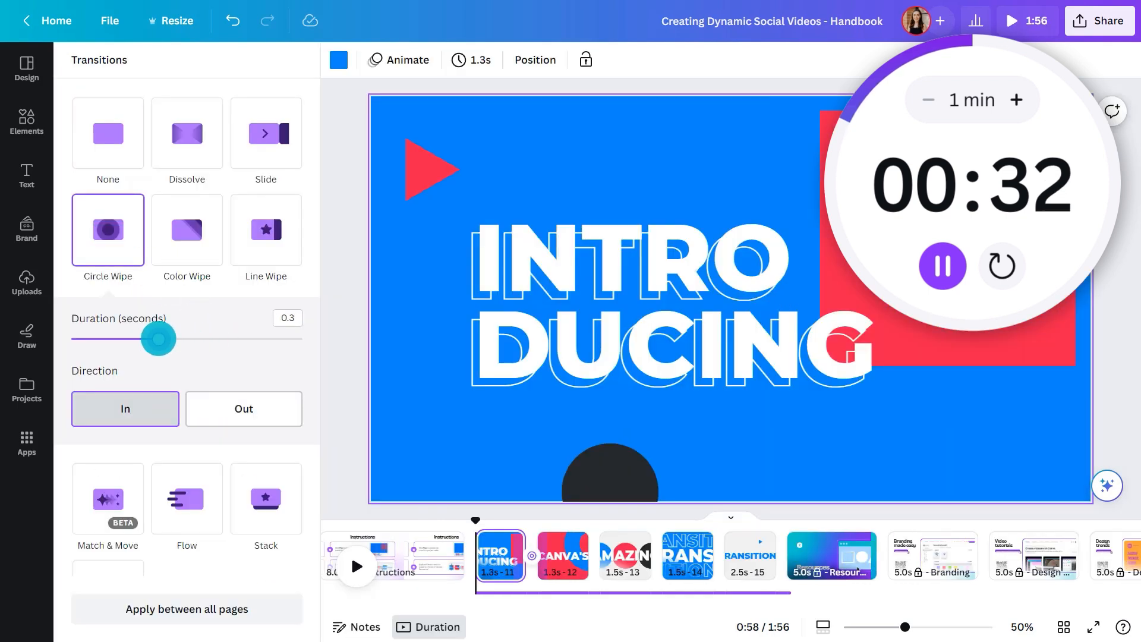
pyautogui.click(244, 408)
pyautogui.click(346, 384)
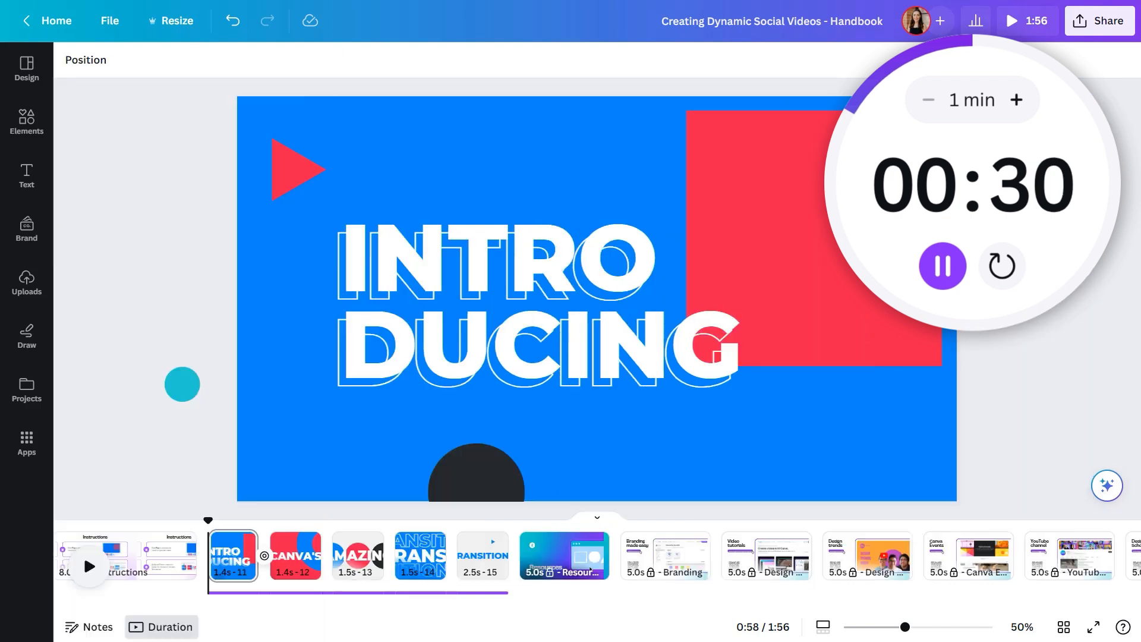
pyautogui.click(89, 565)
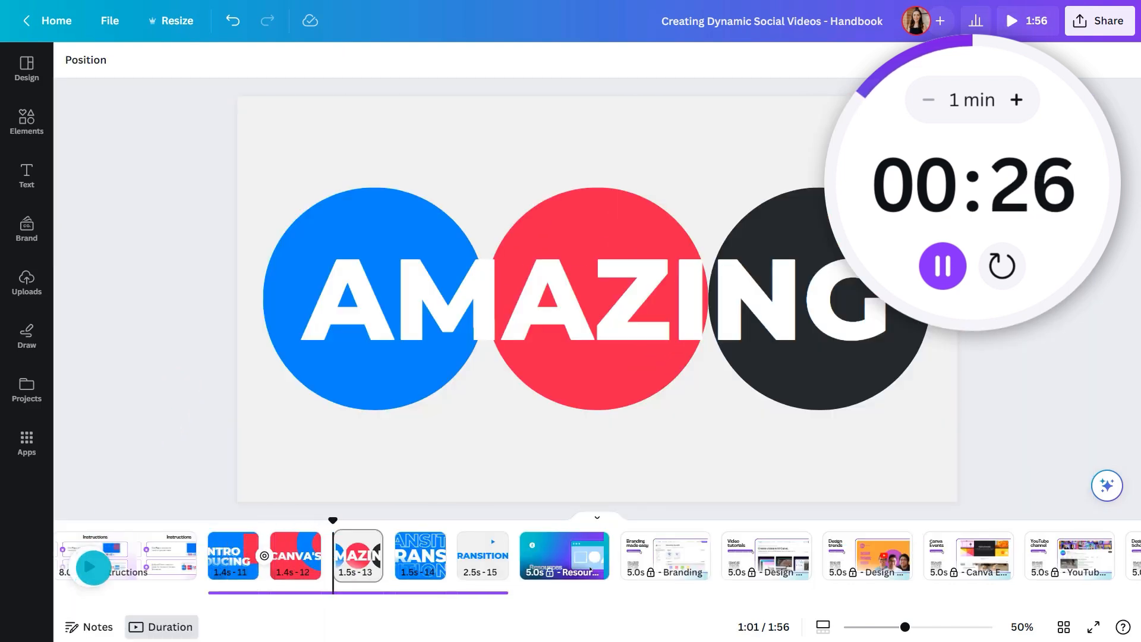
# Stop the preview and add a Chop transition from page 12 to page 13
pyautogui.click(89, 566)
pyautogui.click(324, 557)
pyautogui.click(106, 423)
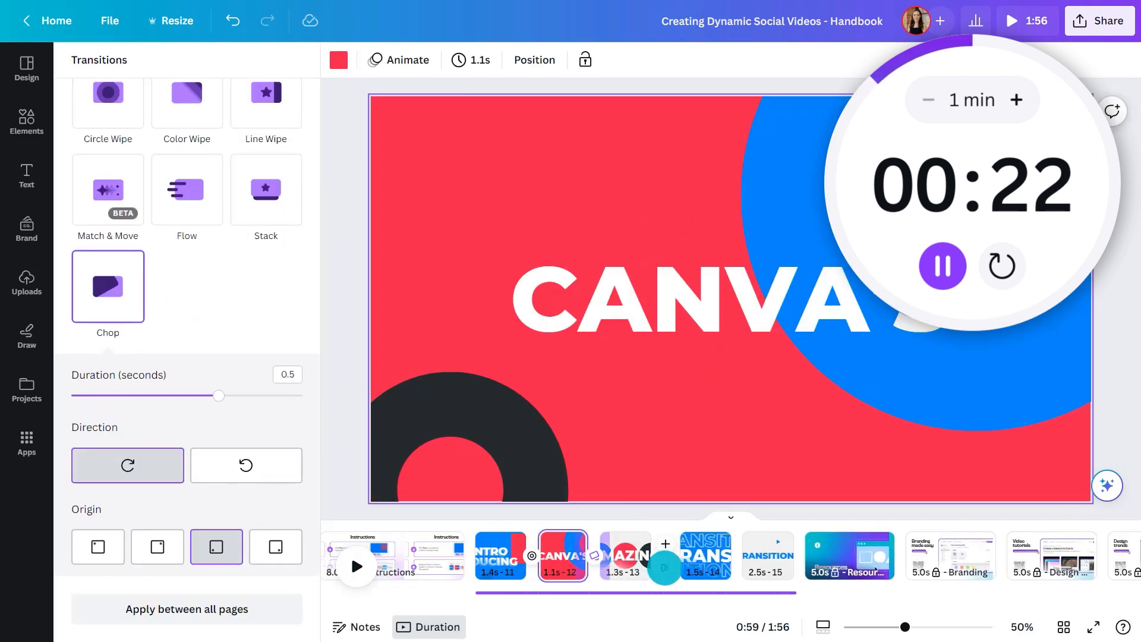
# Add a Color Wipe transition after the AMAZING page and a Flow transition after page 14
pyautogui.click(657, 559)
pyautogui.click(187, 230)
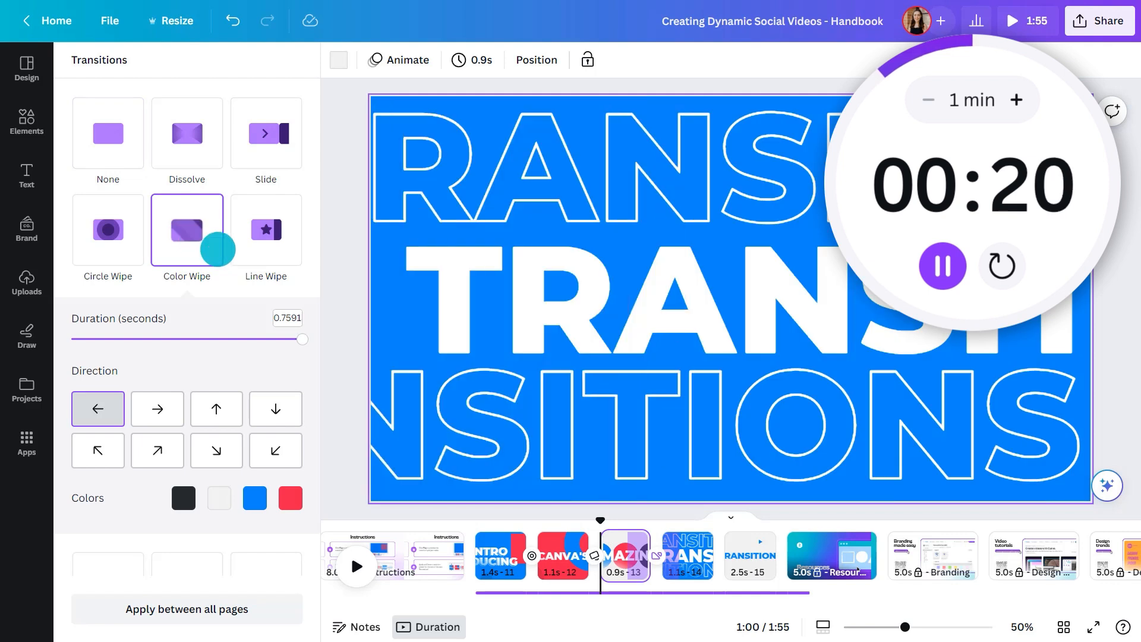
pyautogui.click(725, 562)
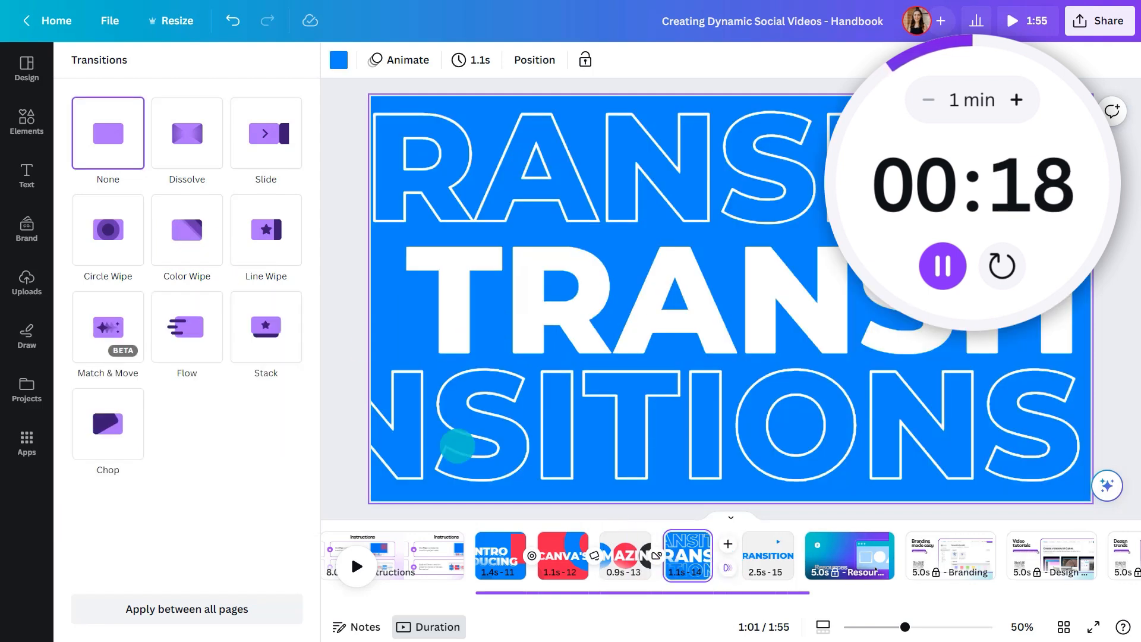
pyautogui.click(186, 327)
# Play the sequence from page 11 to check all four transitions
pyautogui.click(339, 369)
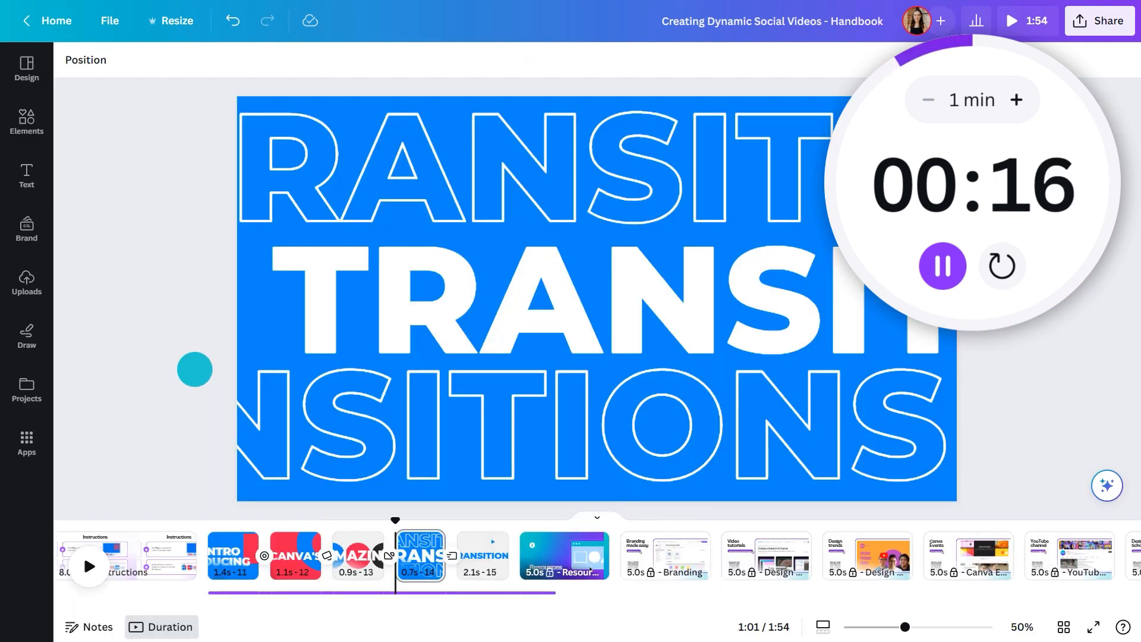
pyautogui.click(201, 537)
pyautogui.click(89, 566)
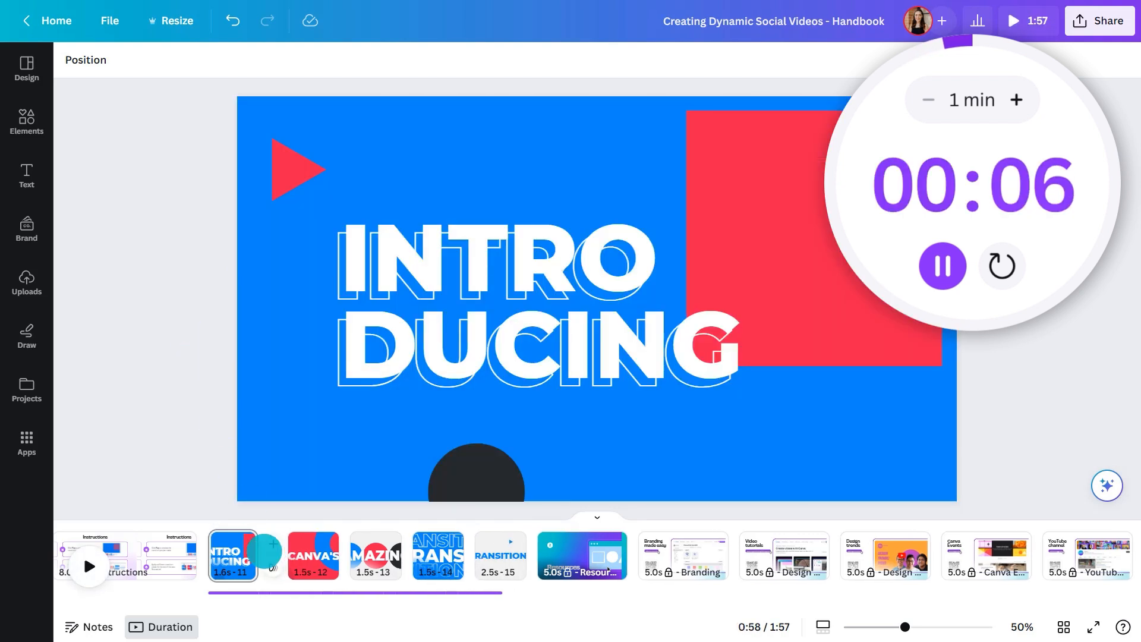
# Add a Circle Wipe transition from page 11 to page 12, set it to 0.3 seconds and direction Out, and preview it
pyautogui.click(272, 568)
pyautogui.click(108, 232)
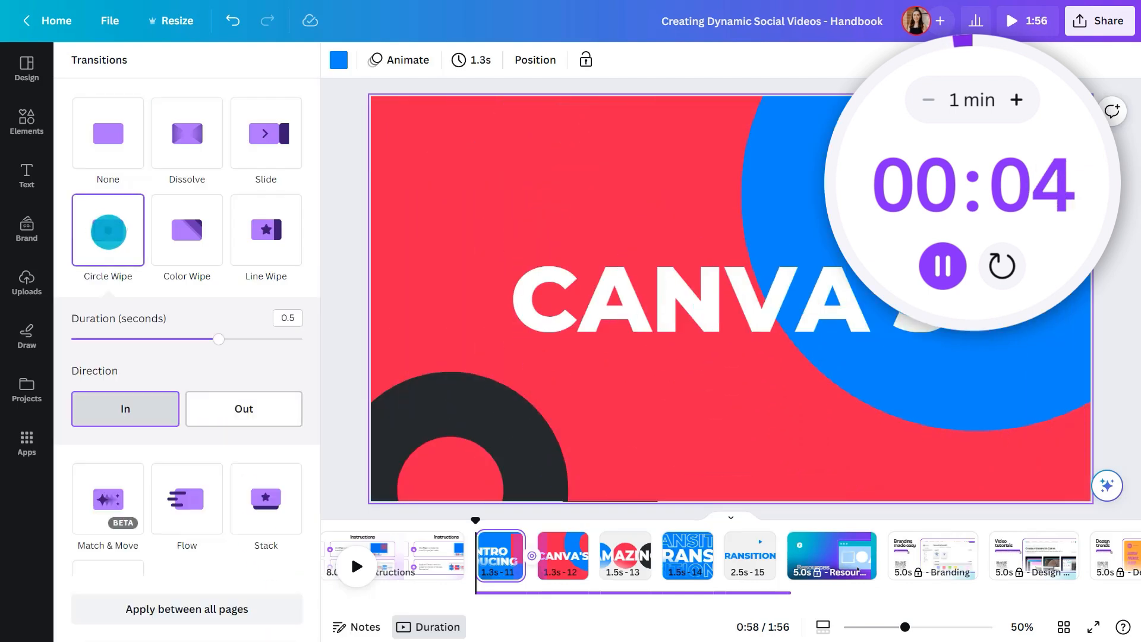
pyautogui.moveTo(218, 339); pyautogui.dragTo(158, 339)
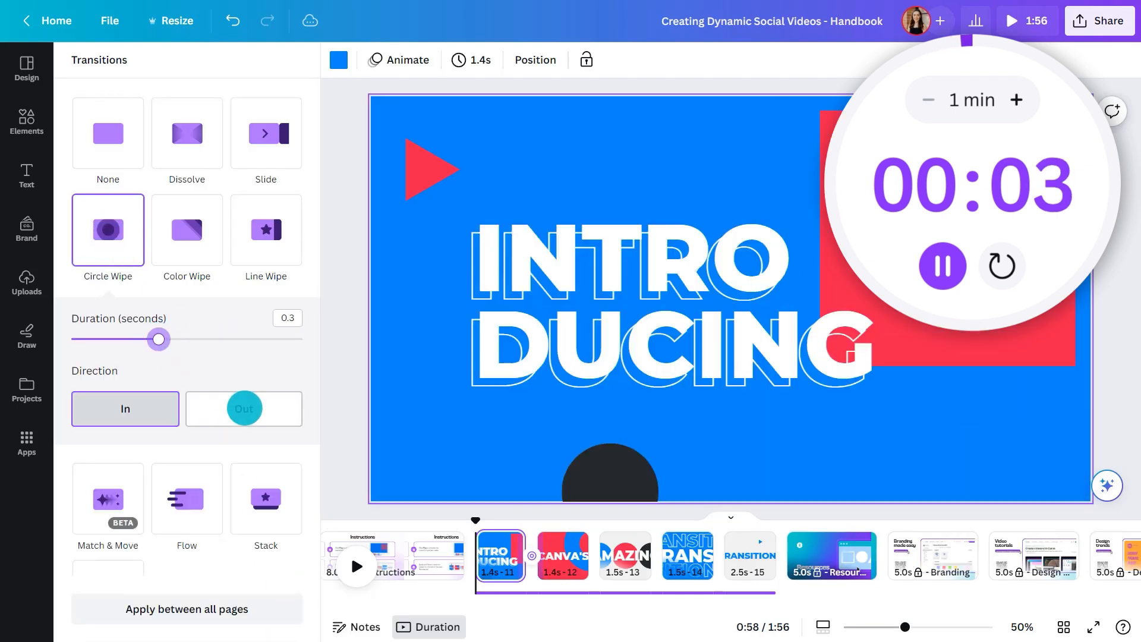
pyautogui.click(245, 408)
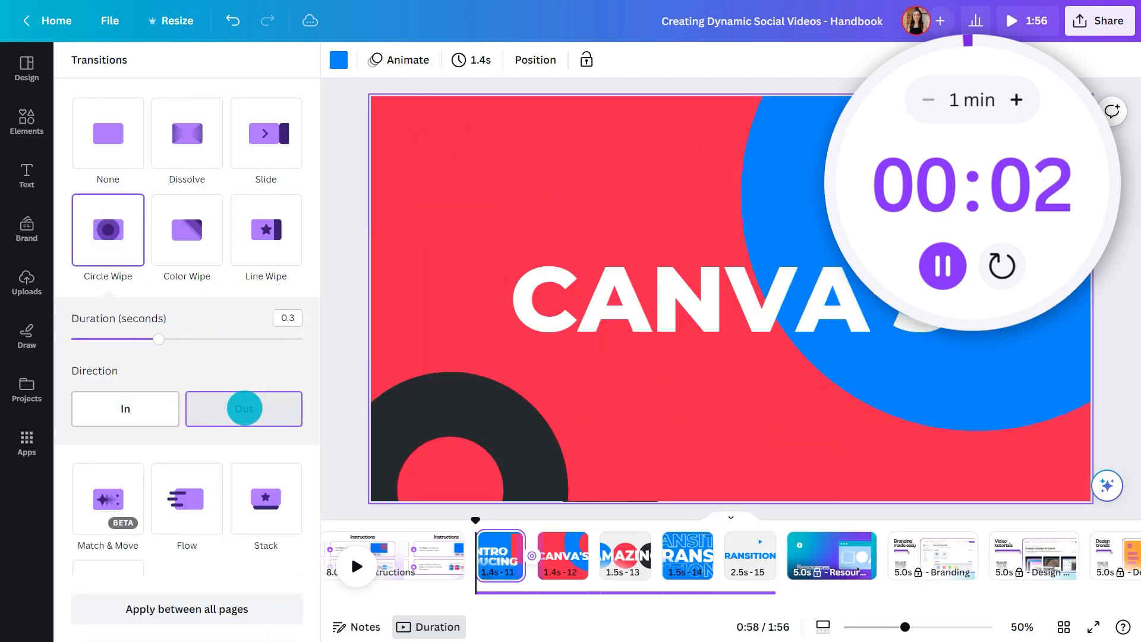
pyautogui.click(324, 392)
pyautogui.press('space')
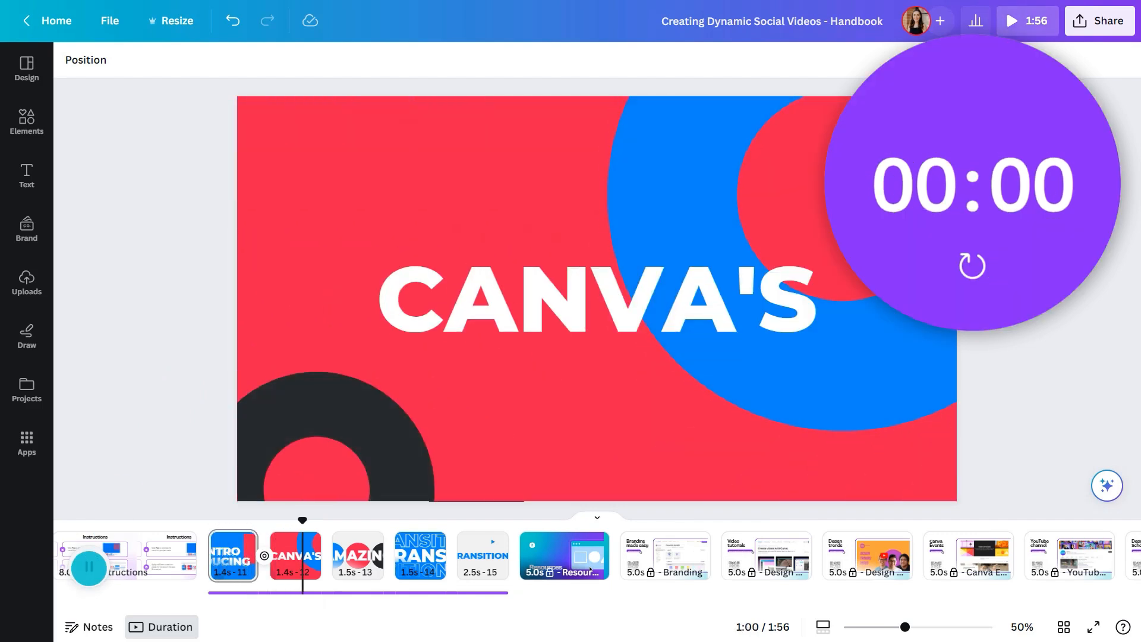
pyautogui.press('space')
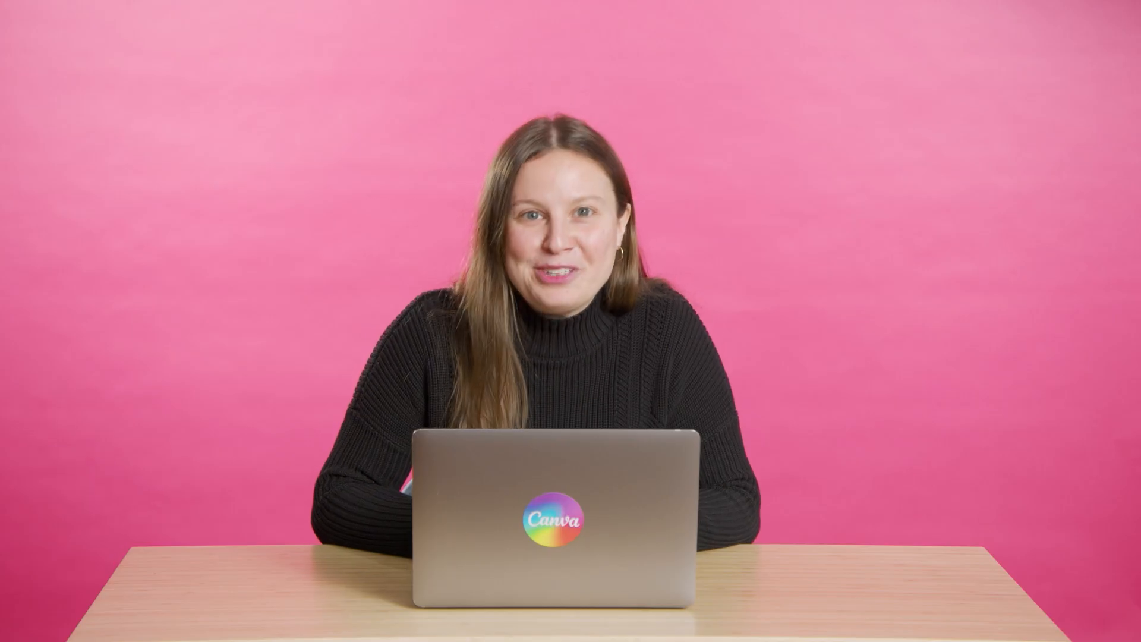
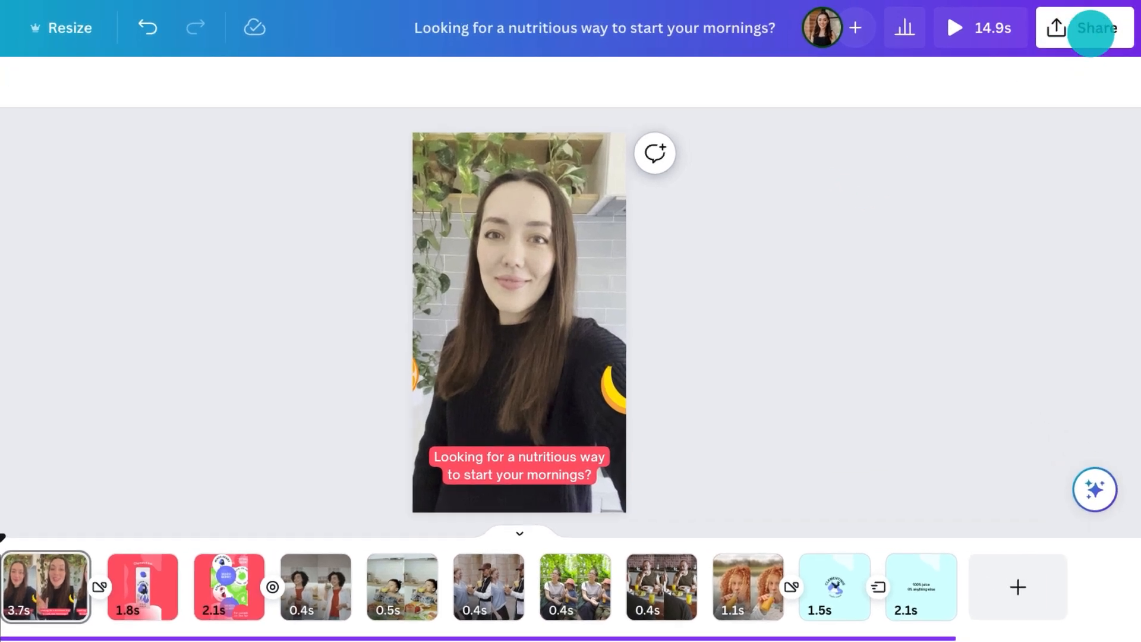
# Set the design's collaboration link so that anyone from the Clementinie team can edit
pyautogui.click(1098, 27)
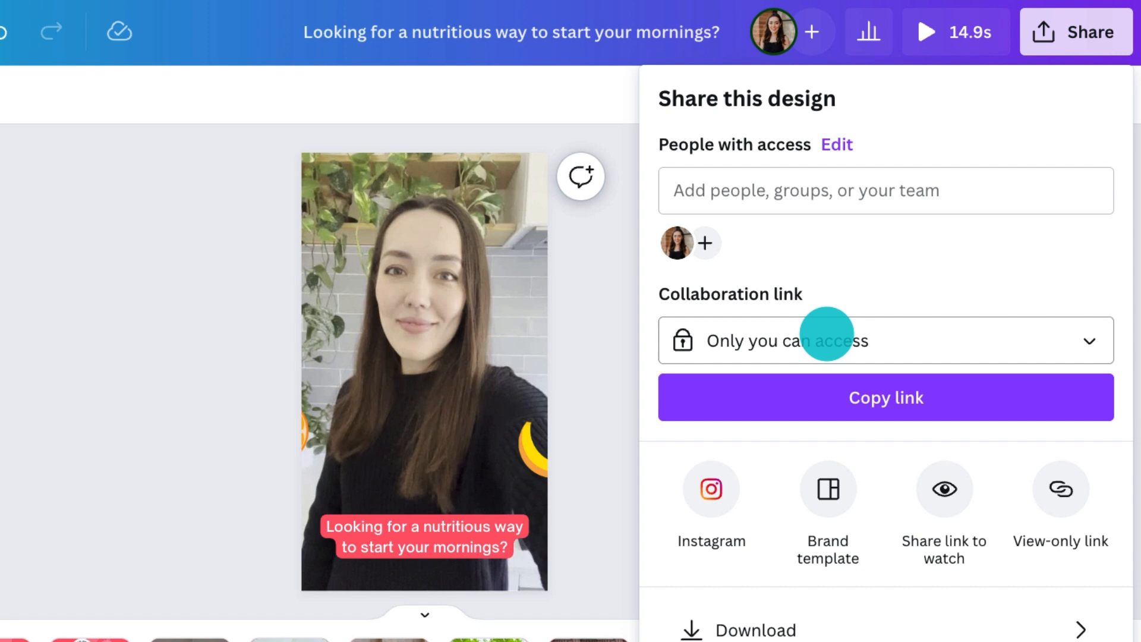
pyautogui.click(827, 336)
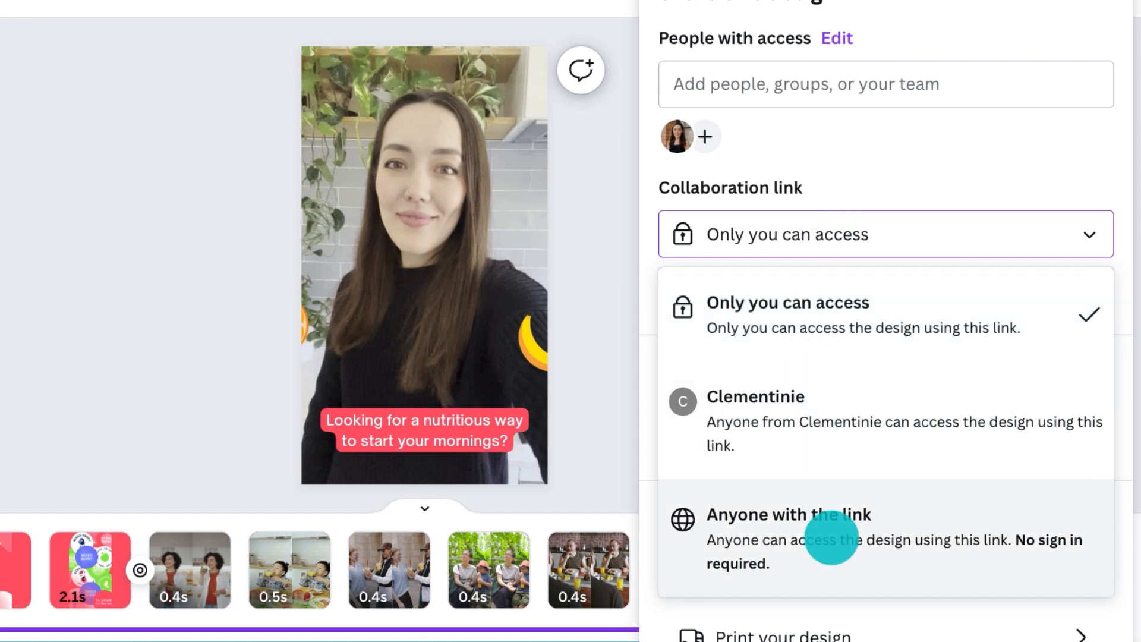
pyautogui.click(837, 422)
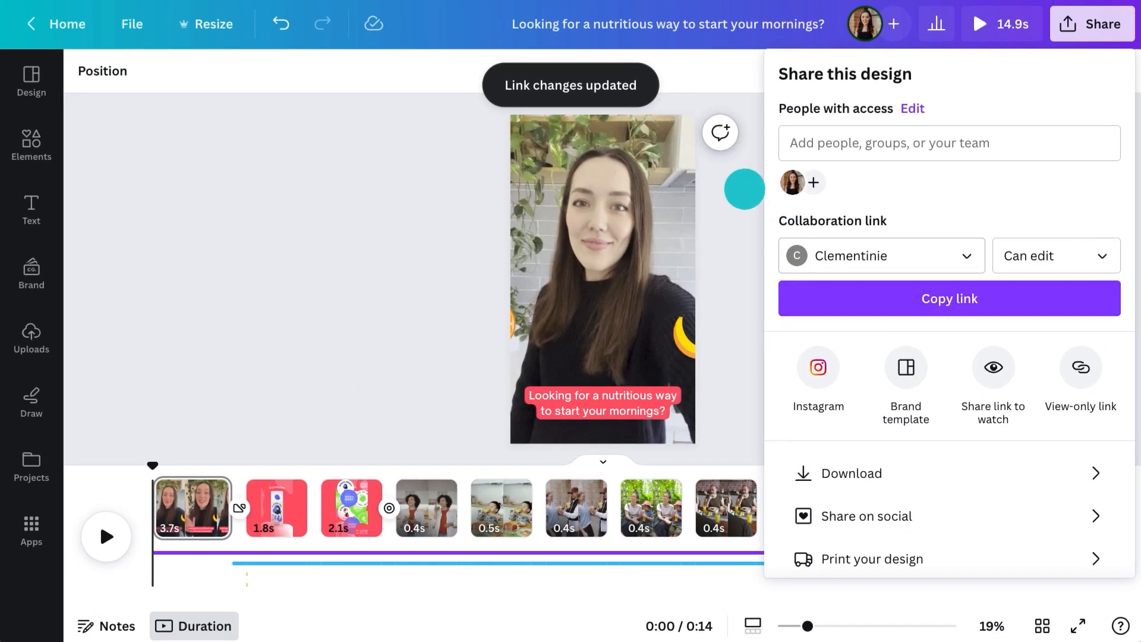
# Post a comment on the first page mentioning a teammate, asking "Can you please check this ad? Thanks!", and assign it to them
pyautogui.click(745, 189)
pyautogui.click(720, 132)
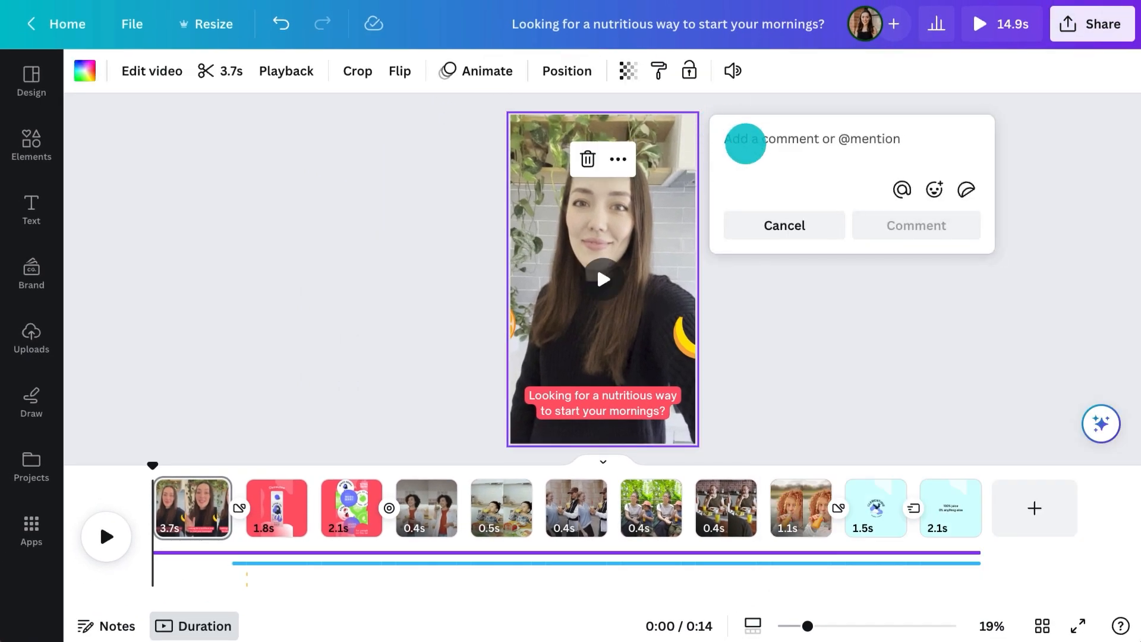
pyautogui.write('Hey, @Alfredo Torres! Can you please check this ad? Thanks!')
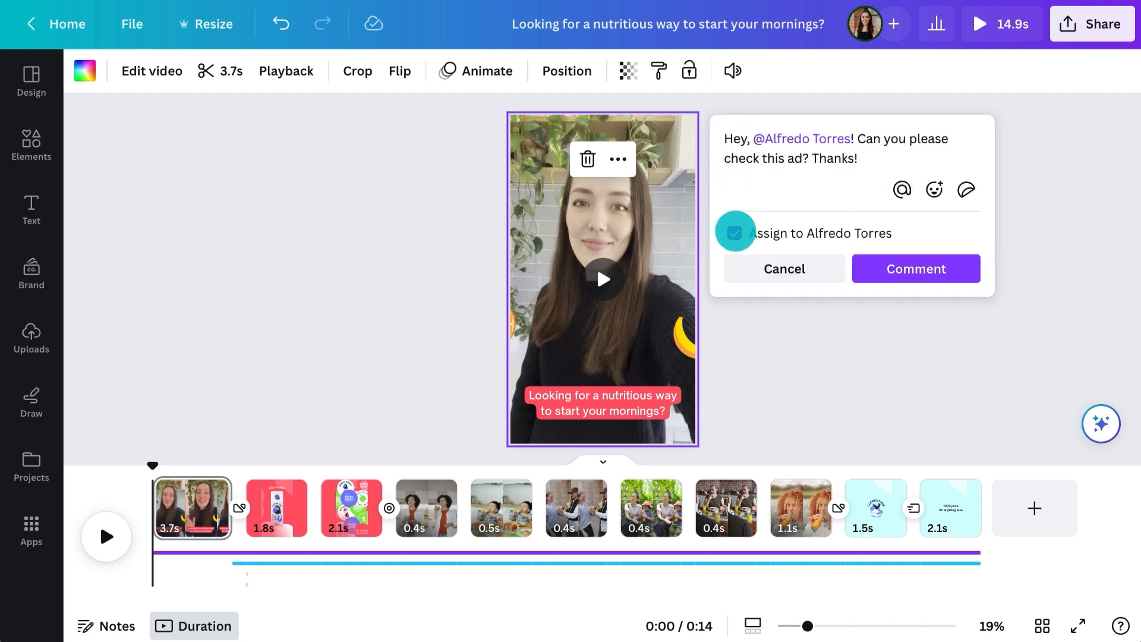
pyautogui.click(886, 271)
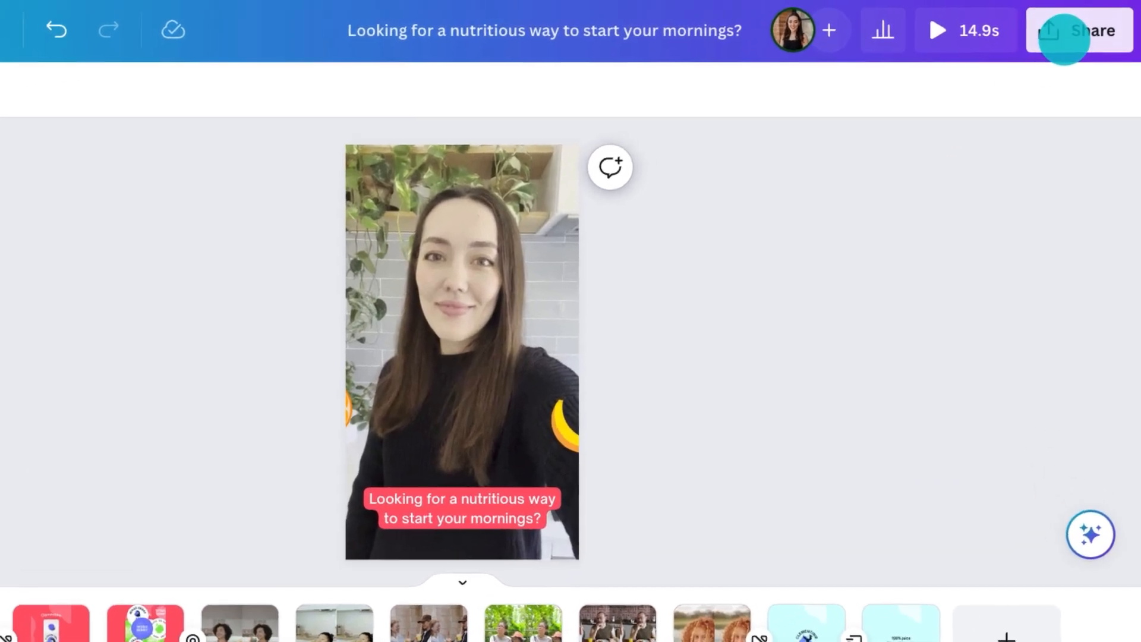
# Set up the download of all pages as an MP4 Video at 1080p (HD)
pyautogui.click(1081, 29)
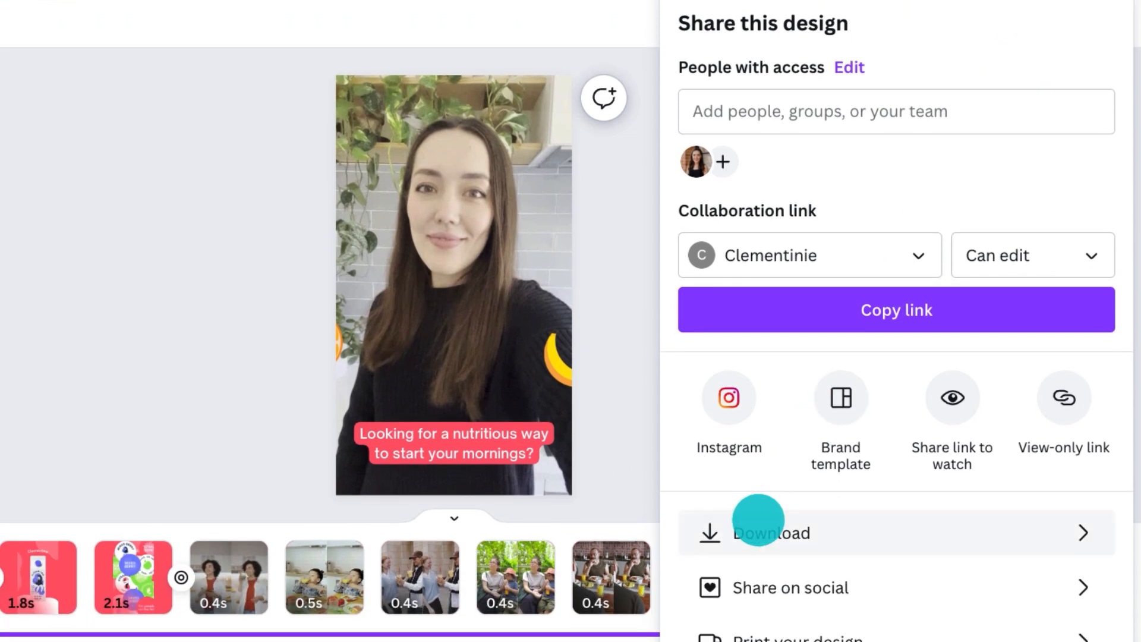
pyautogui.click(761, 600)
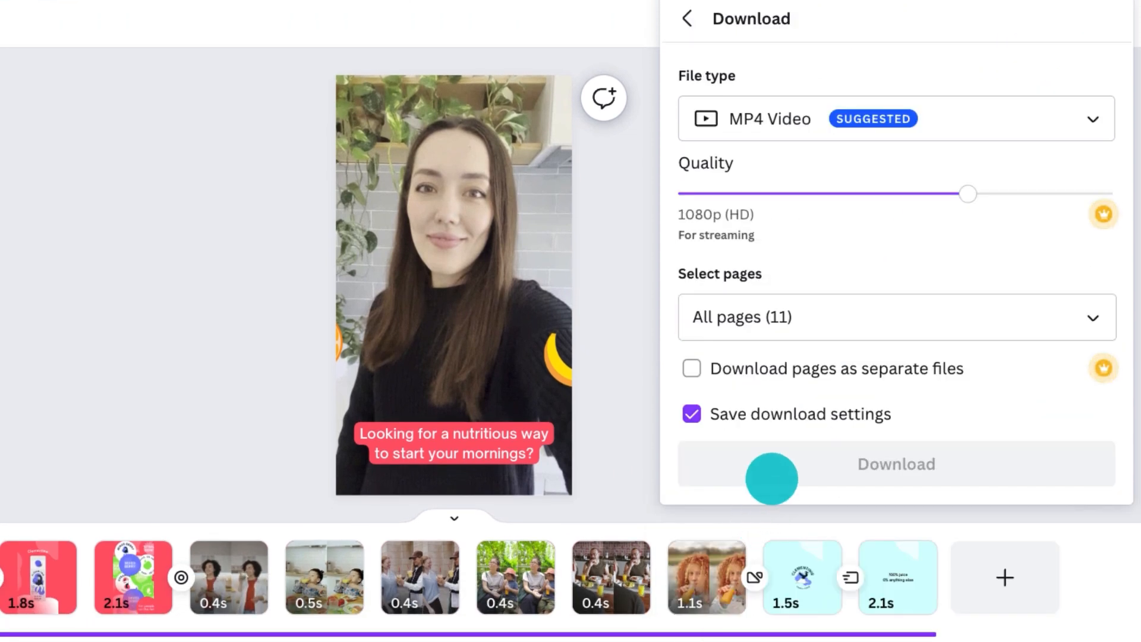
pyautogui.click(885, 128)
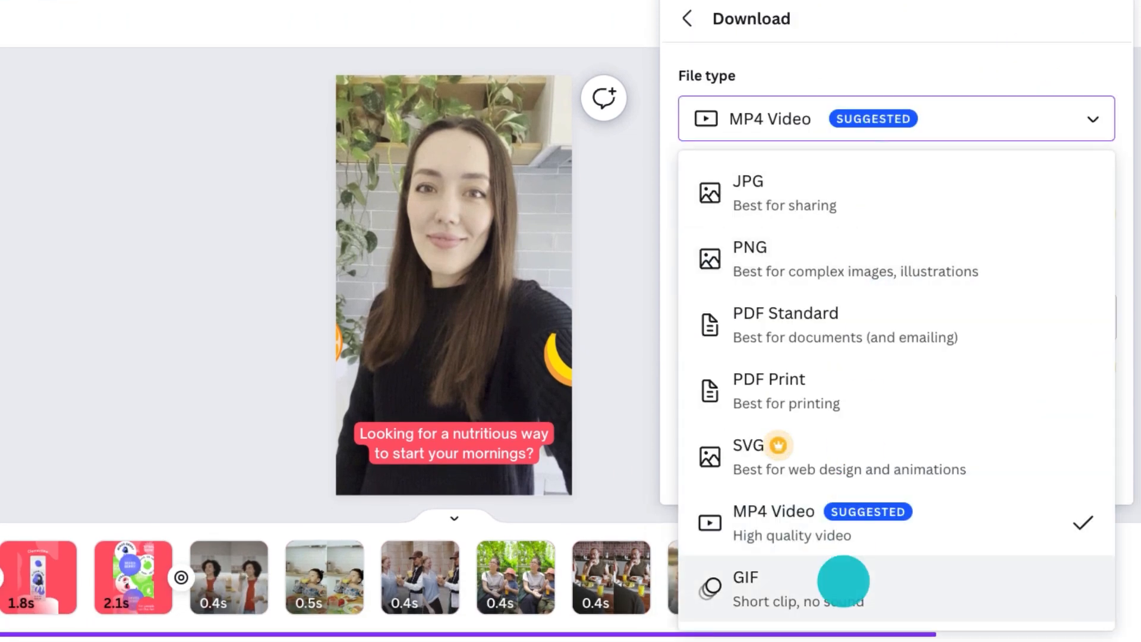
pyautogui.click(843, 515)
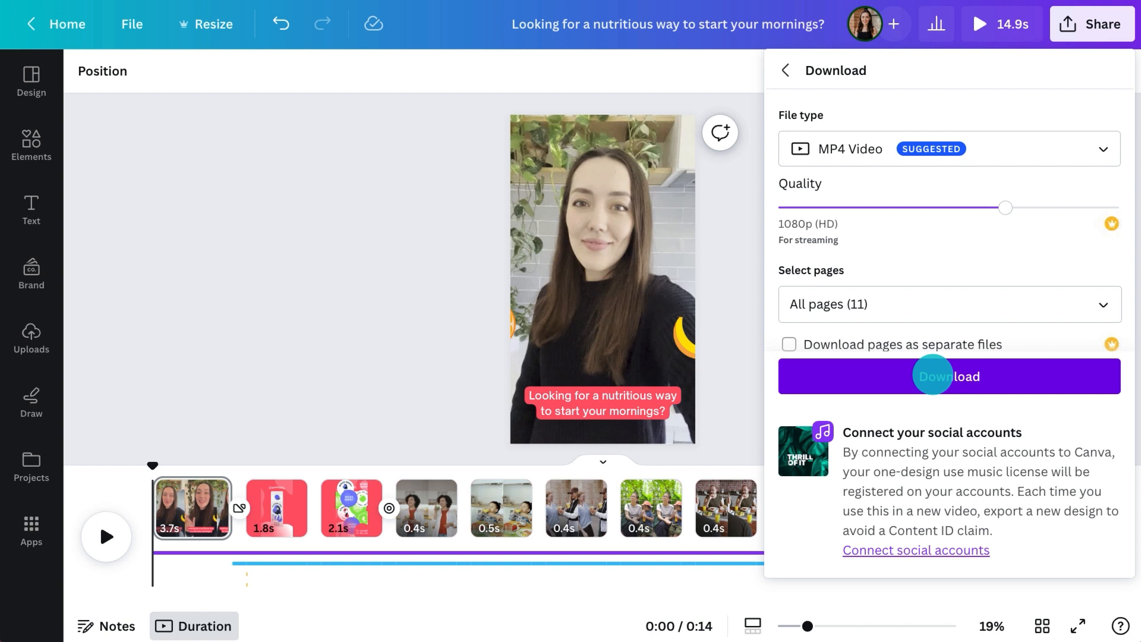
pyautogui.click(1086, 27)
pyautogui.click(1088, 30)
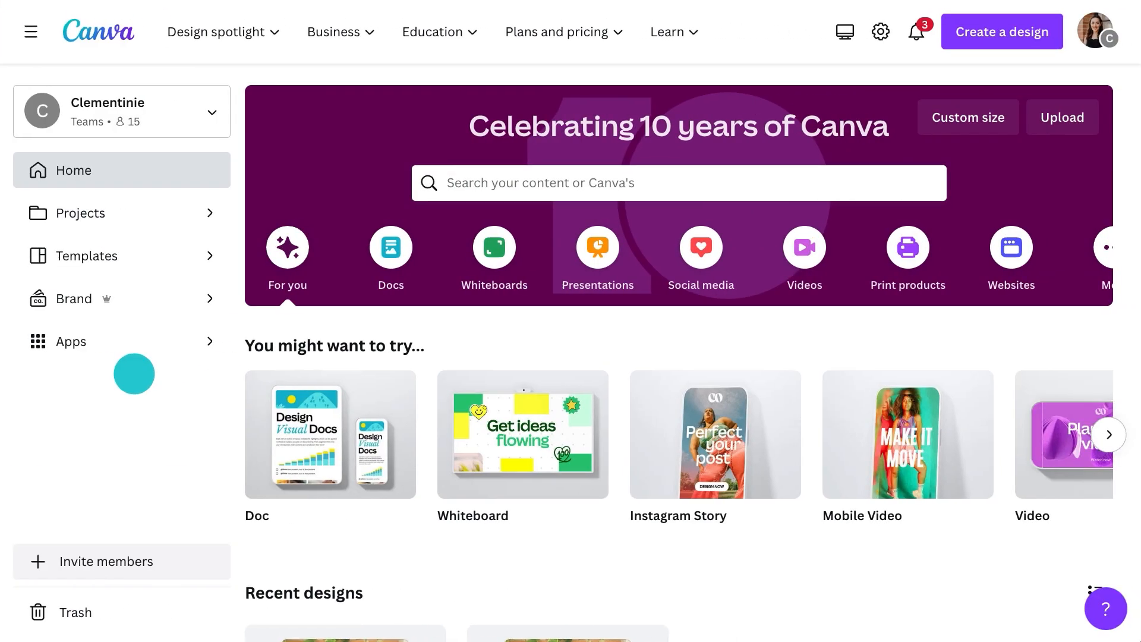
# Open the Content Planner and look through its August 2023 calendar
pyautogui.click(134, 341)
pyautogui.click(139, 297)
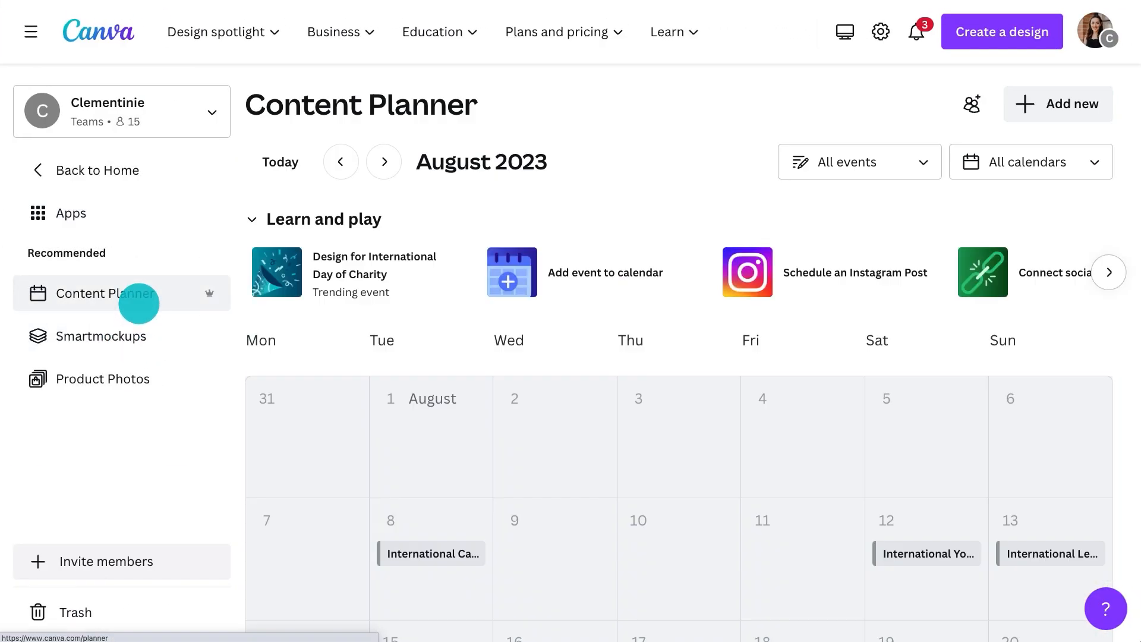
pyautogui.scroll(-2, 594, 375)
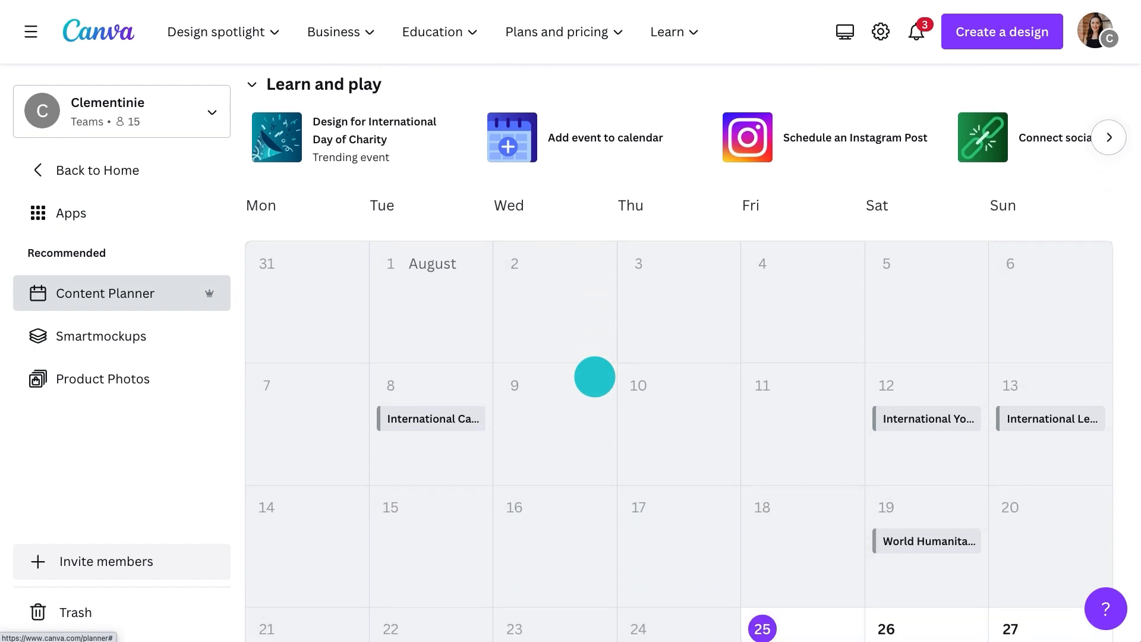
pyautogui.scroll(2, 594, 376)
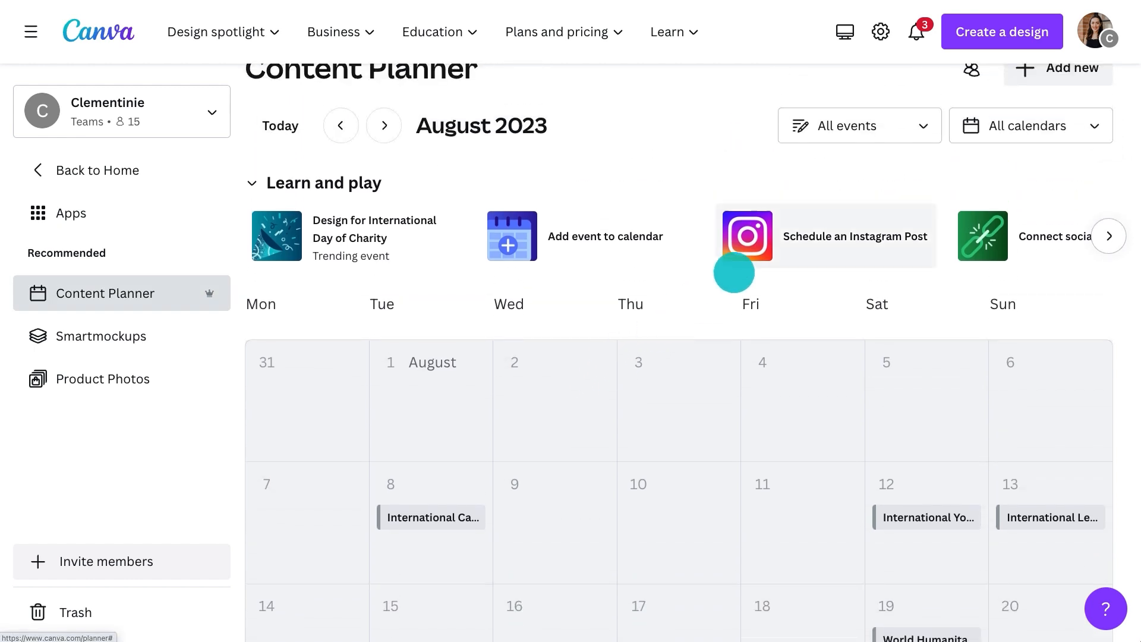
# Read the requirements for connecting Instagram Business to schedule a post, then close them
pyautogui.click(764, 250)
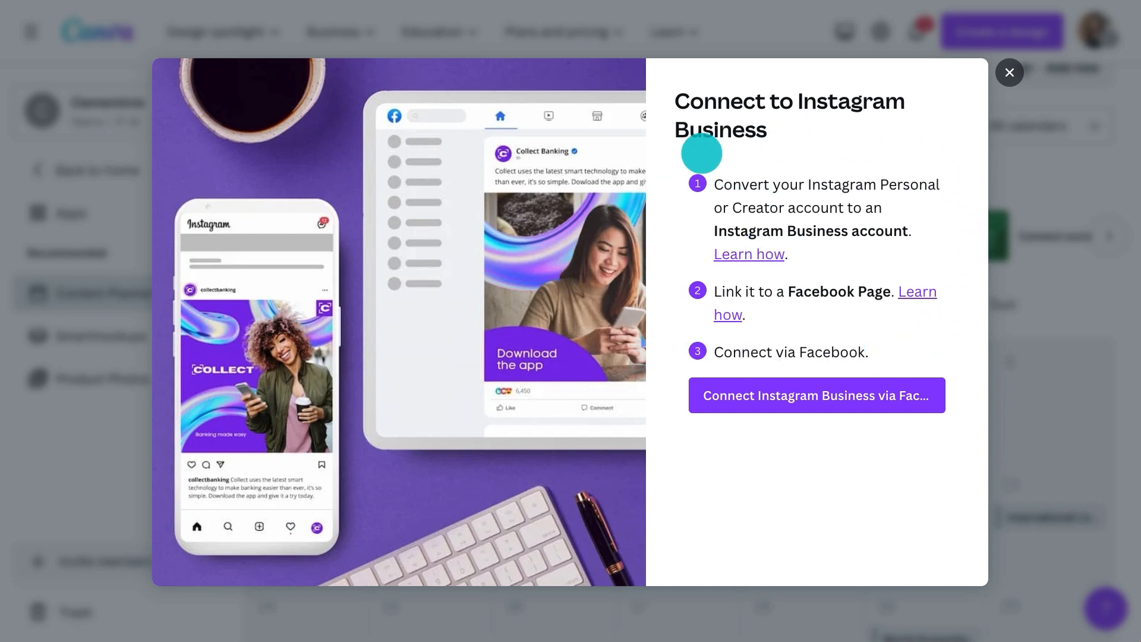
pyautogui.click(1009, 72)
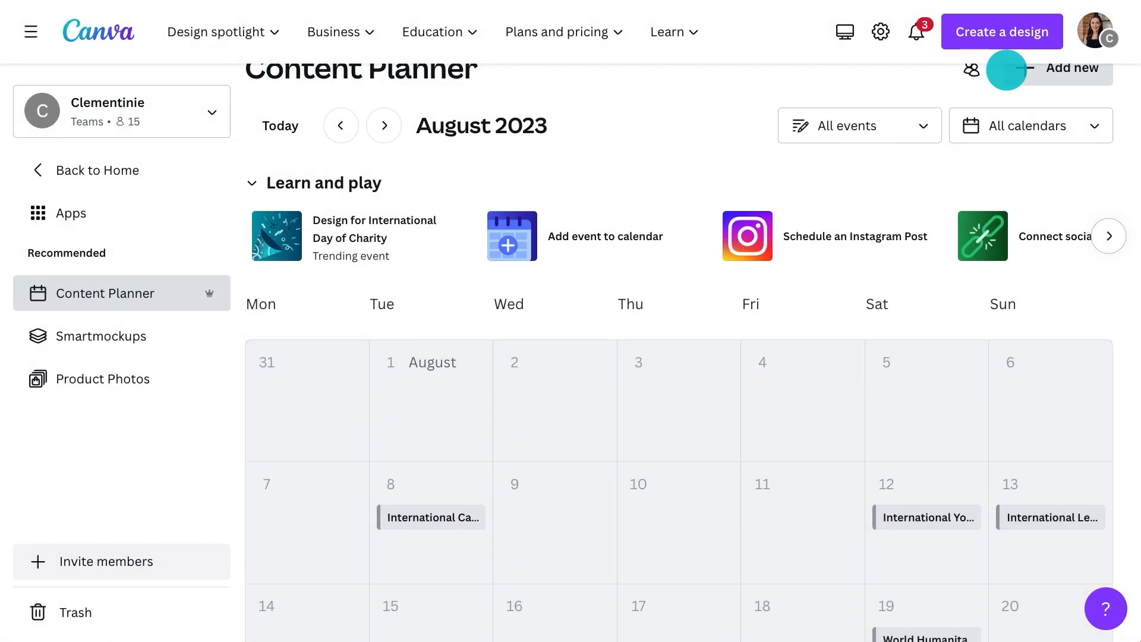
pyautogui.scroll(1, 1007, 70)
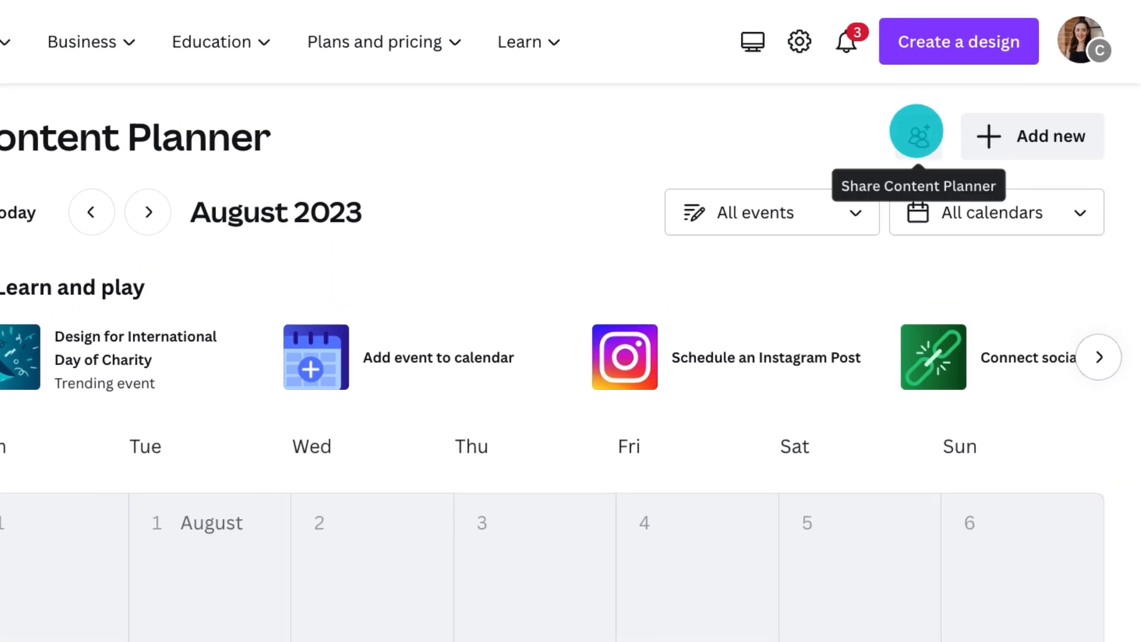
# Share the Content Planner with the Clementinie team using the Can schedule permission
pyautogui.click(922, 133)
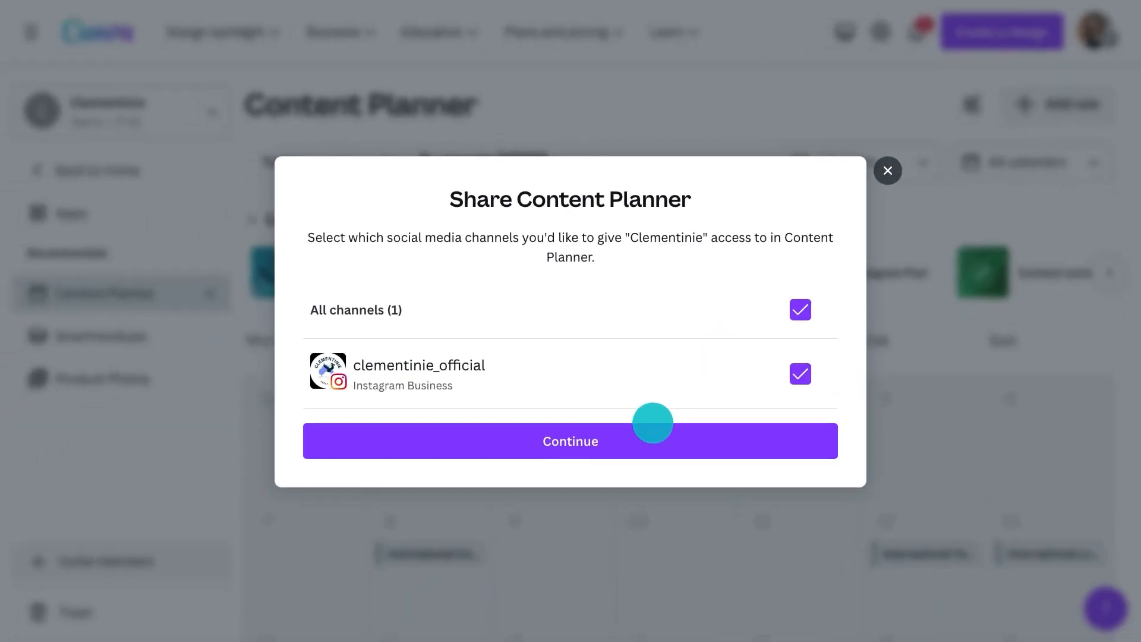
pyautogui.click(653, 423)
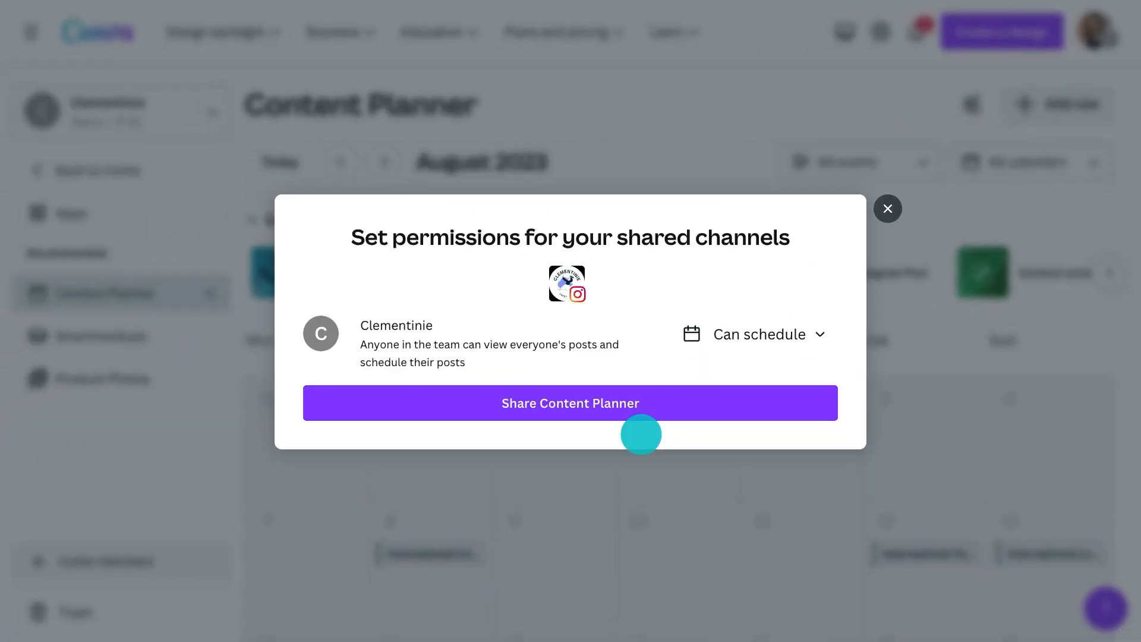
pyautogui.click(754, 336)
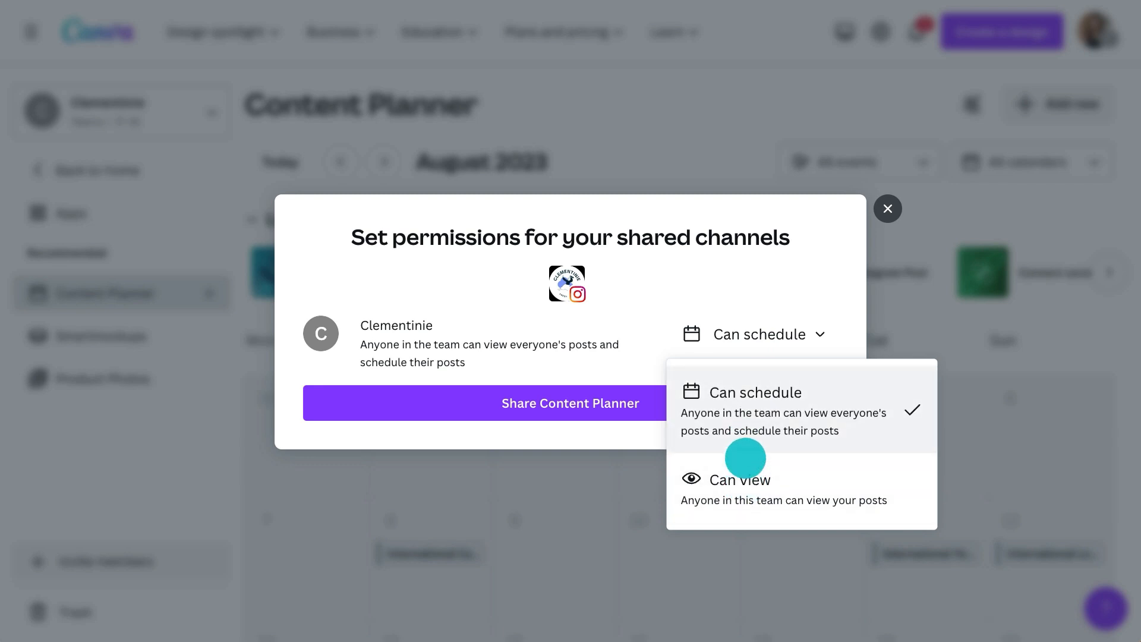
pyautogui.click(753, 339)
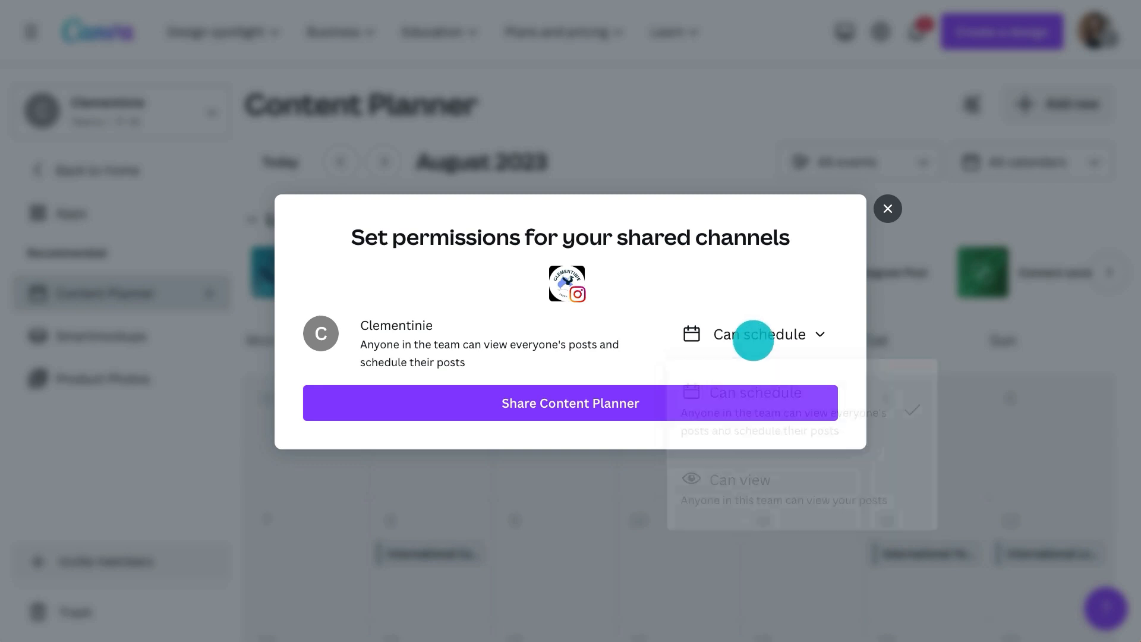
pyautogui.click(650, 398)
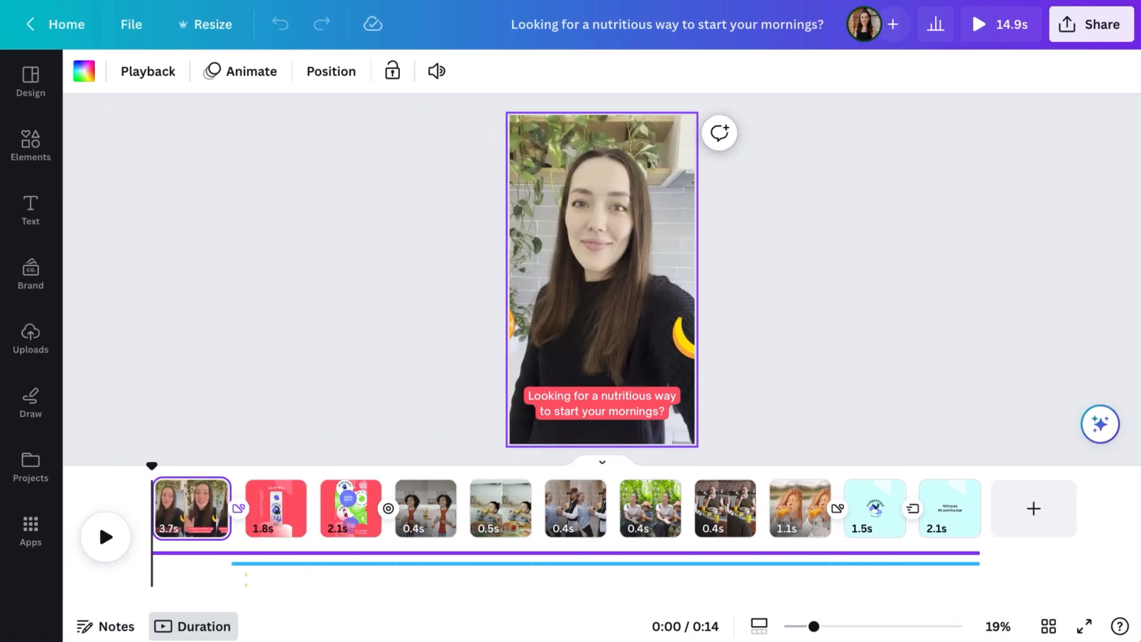
# Search the editor's apps for Instagram and open the Instagram app
pyautogui.click(30, 523)
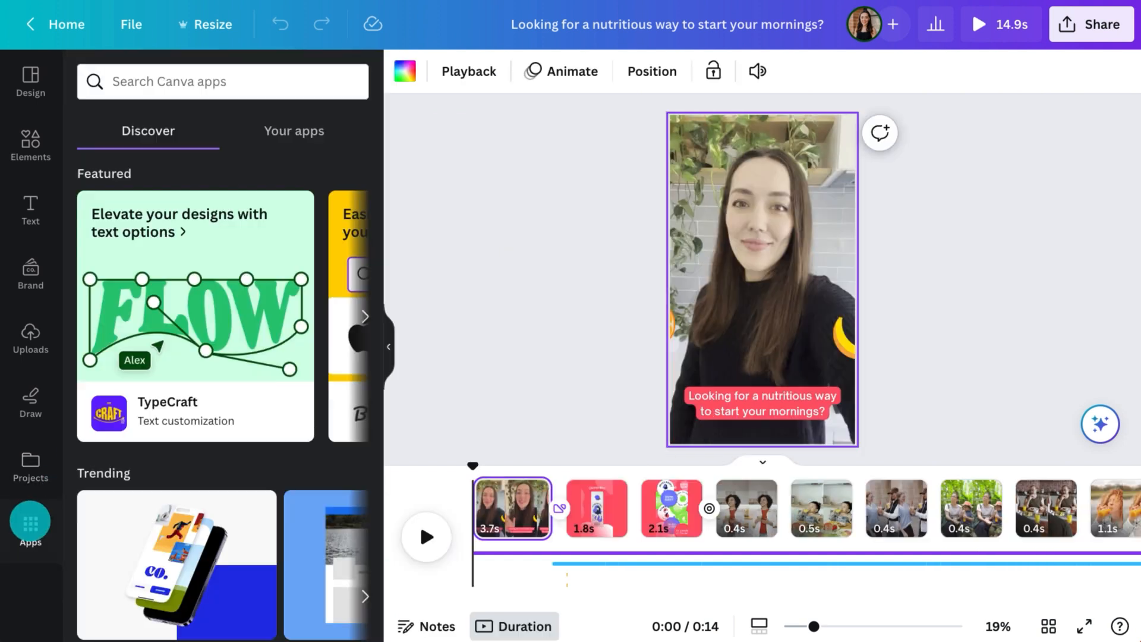
pyautogui.click(225, 84)
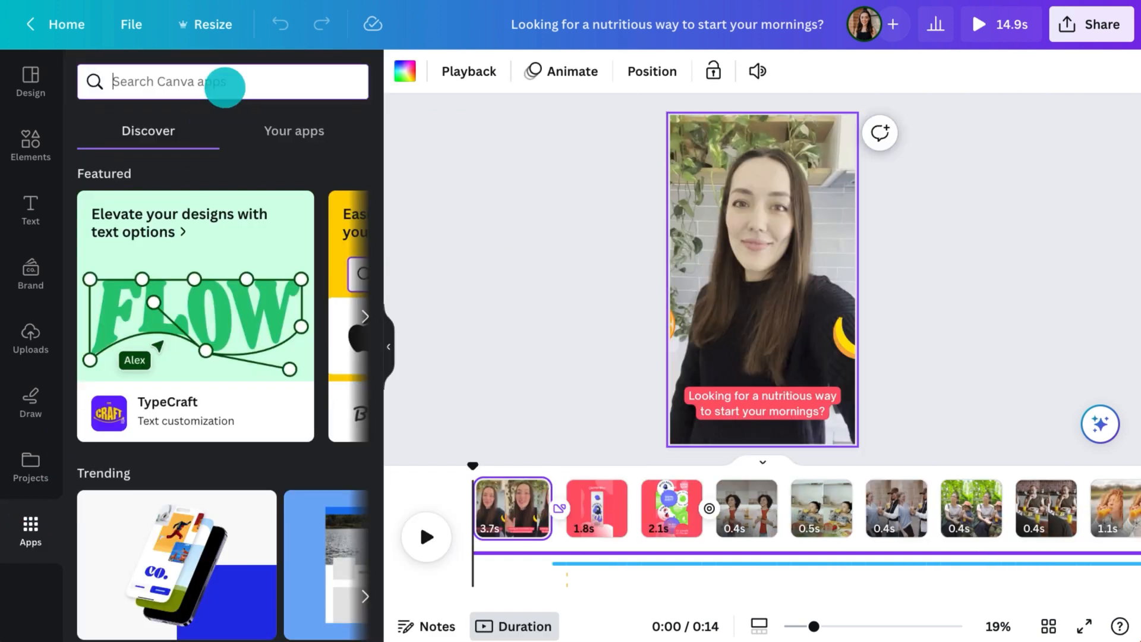
pyautogui.write('Instagram')
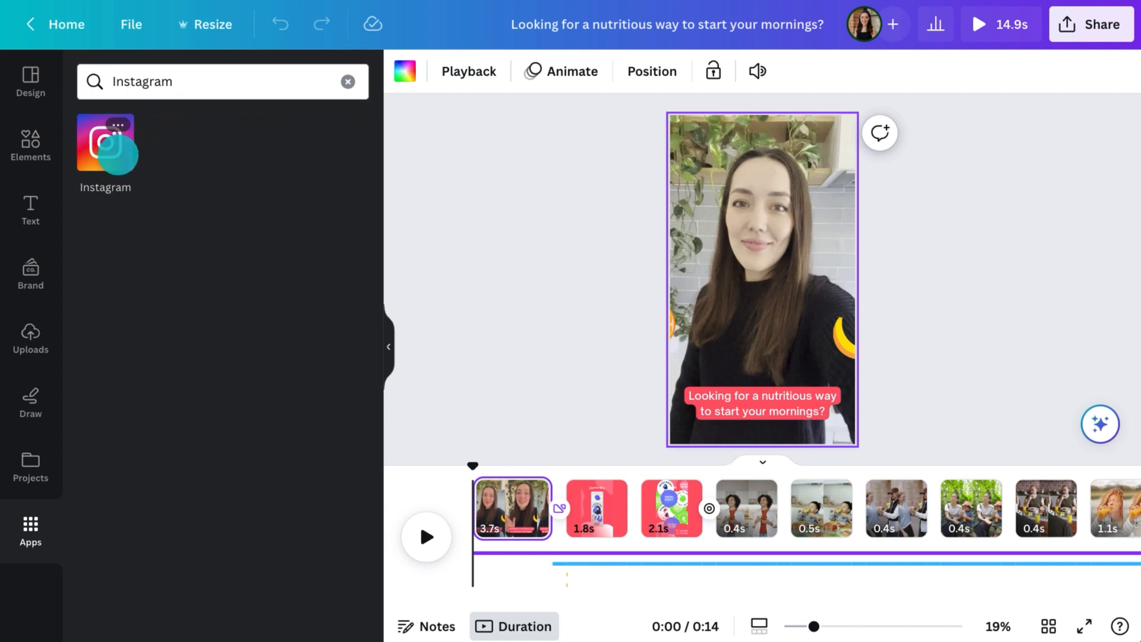
pyautogui.click(110, 146)
# Connect the brand's Instagram account to Canva and allow access to its information
pyautogui.click(232, 443)
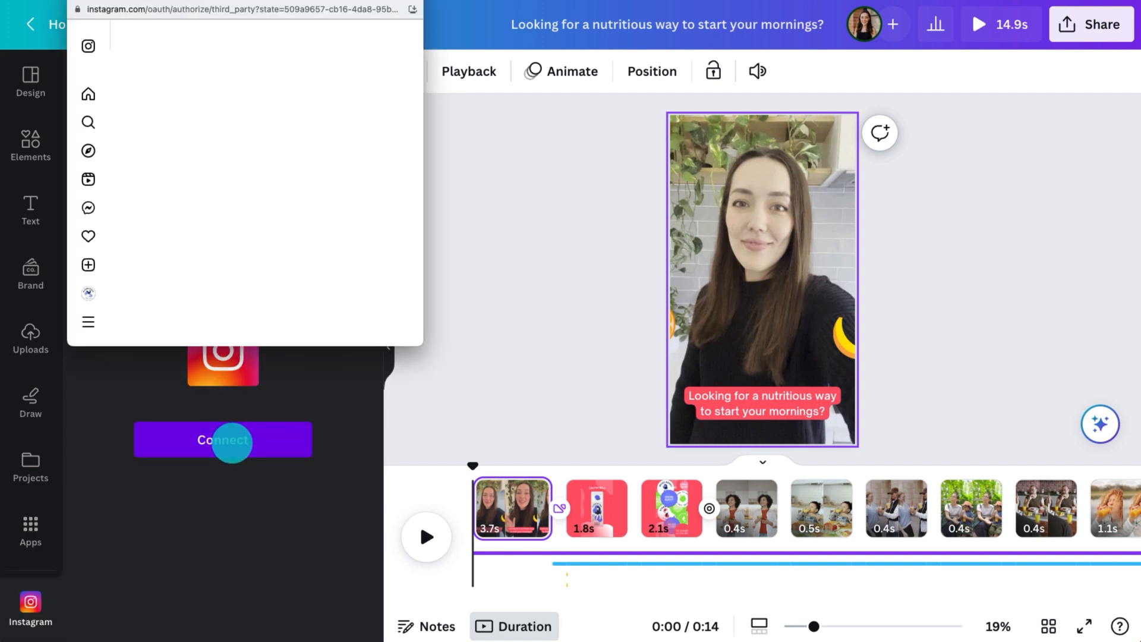
pyautogui.click(240, 292)
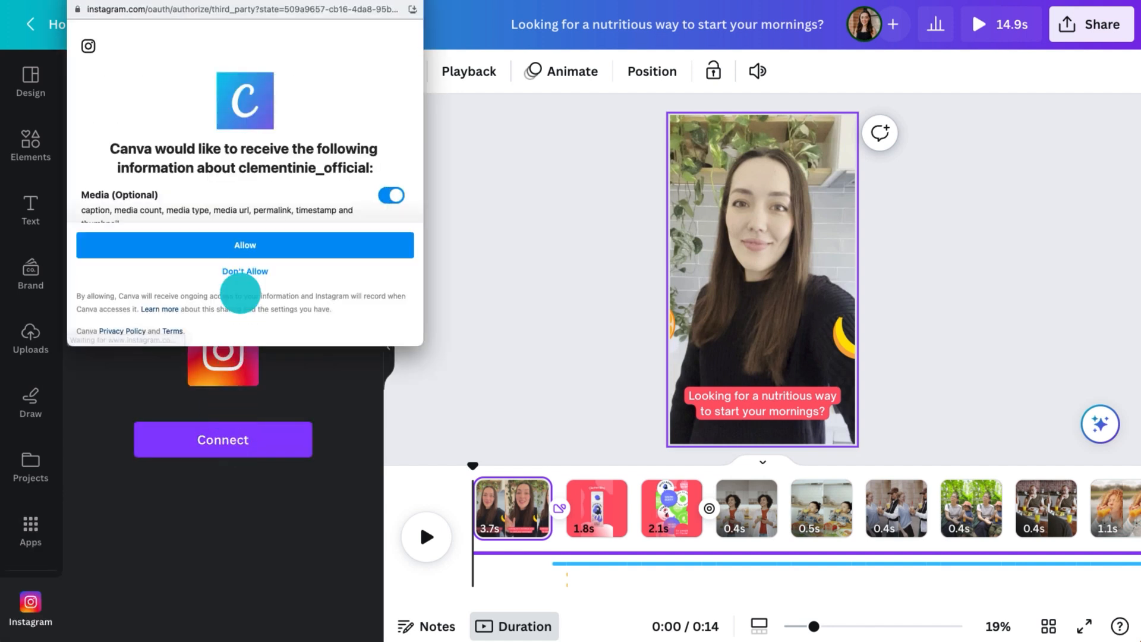
pyautogui.click(245, 237)
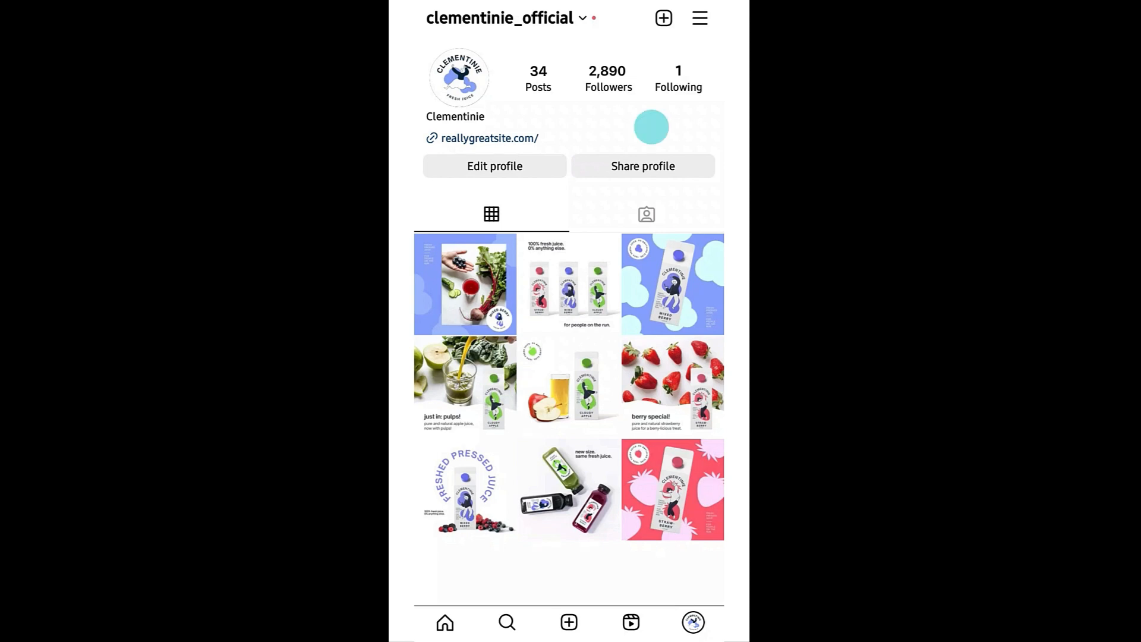
# In the Instagram mobile app, start the switch to a professional account from the account settings and go through its introduction
pyautogui.click(699, 19)
pyautogui.click(475, 265)
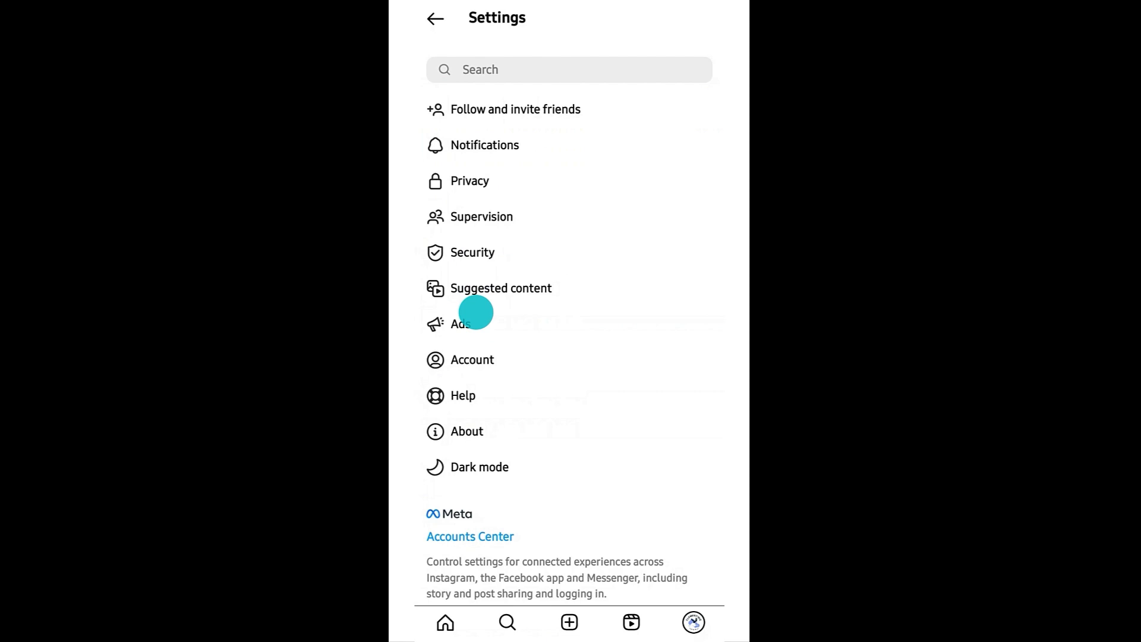
pyautogui.click(476, 359)
pyautogui.scroll(-2, 476, 313)
pyautogui.click(488, 542)
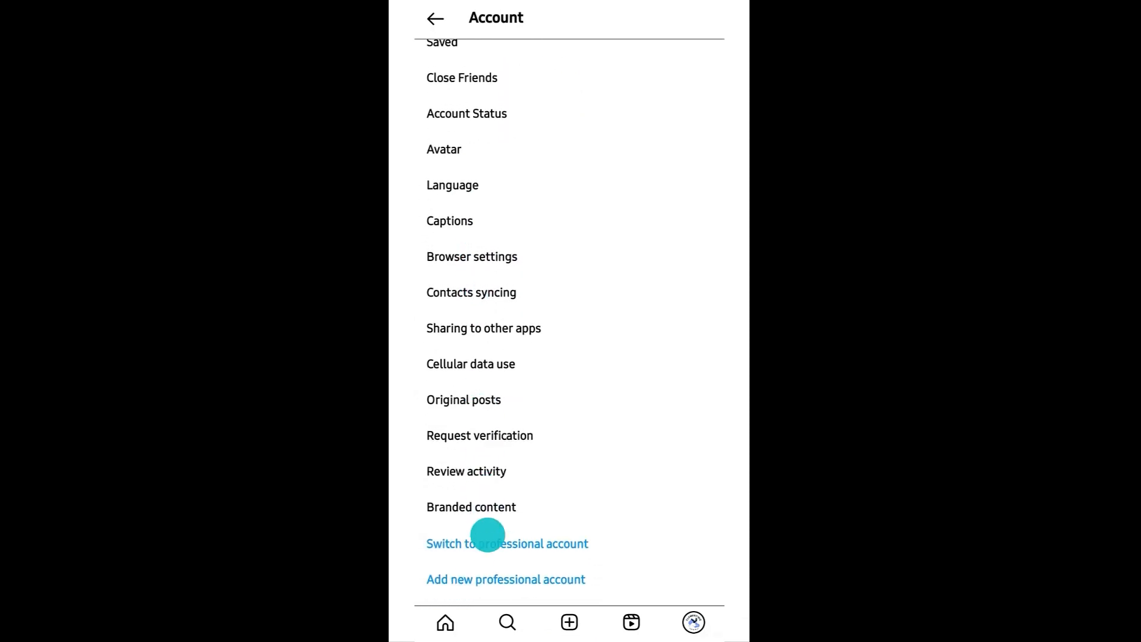
pyautogui.moveTo(668, 288); pyautogui.dragTo(550, 280)
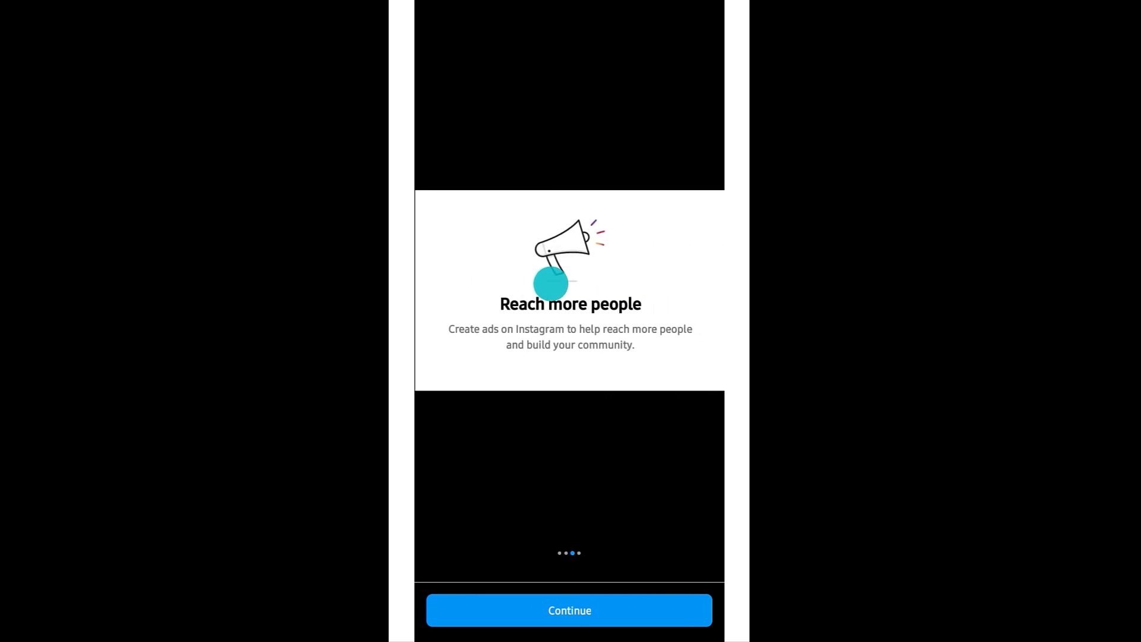
pyautogui.moveTo(672, 283); pyautogui.dragTo(603, 283)
pyautogui.click(575, 611)
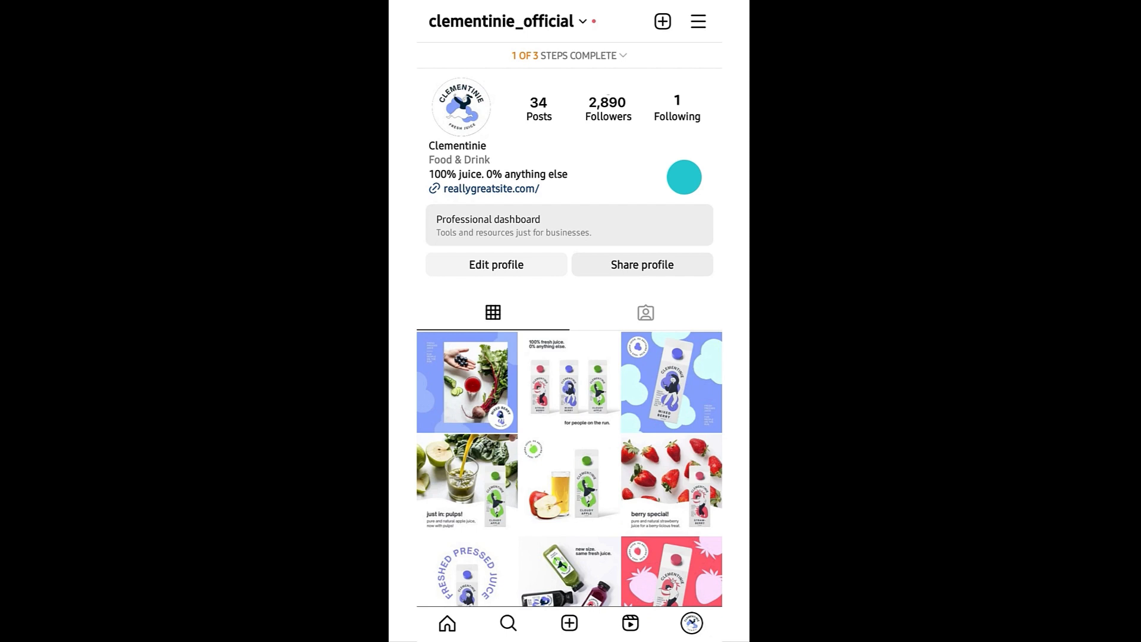
# Edit the Instagram profile's public business information to connect it to the Clementinie Facebook Page
pyautogui.click(510, 266)
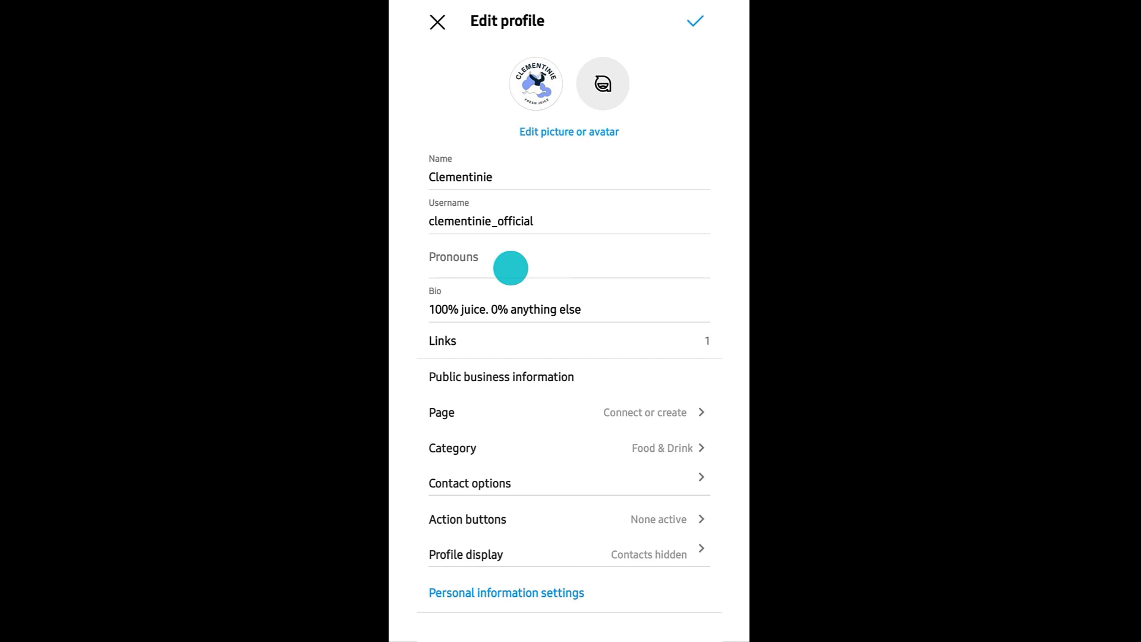
pyautogui.click(664, 405)
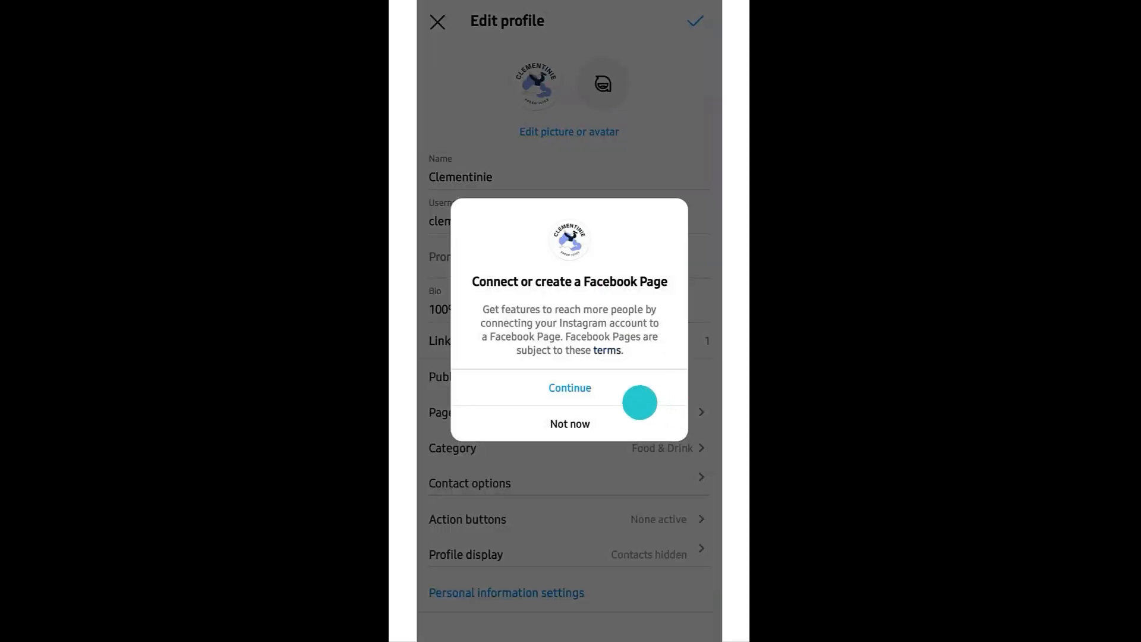
pyautogui.click(570, 387)
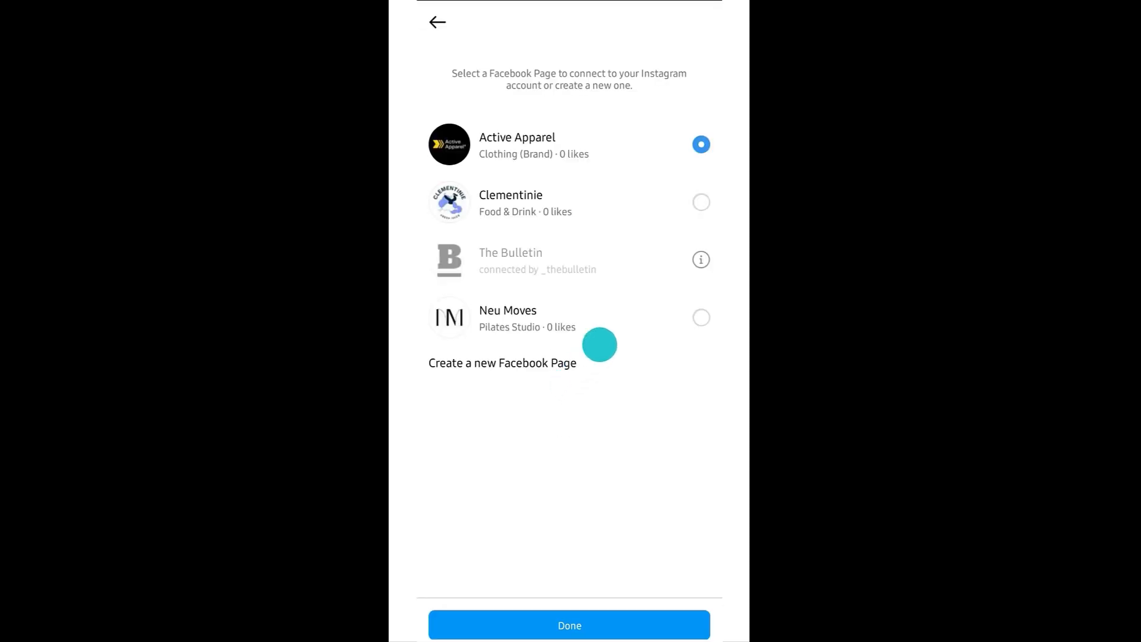
pyautogui.click(706, 202)
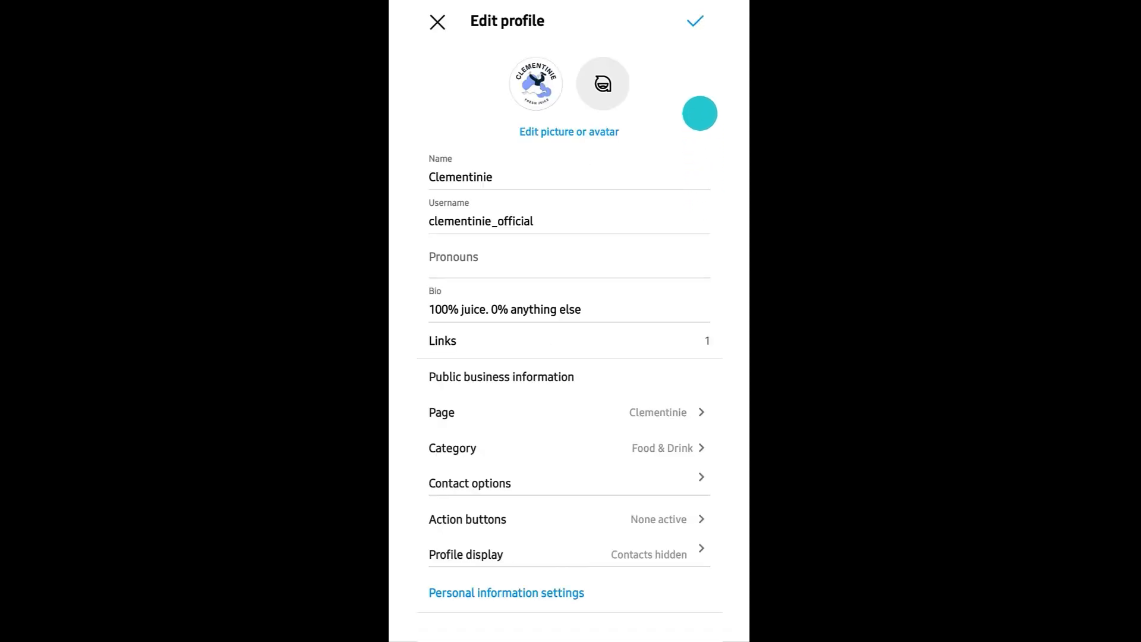
# Save the edits to the Clementinie Instagram business profile
pyautogui.click(695, 23)
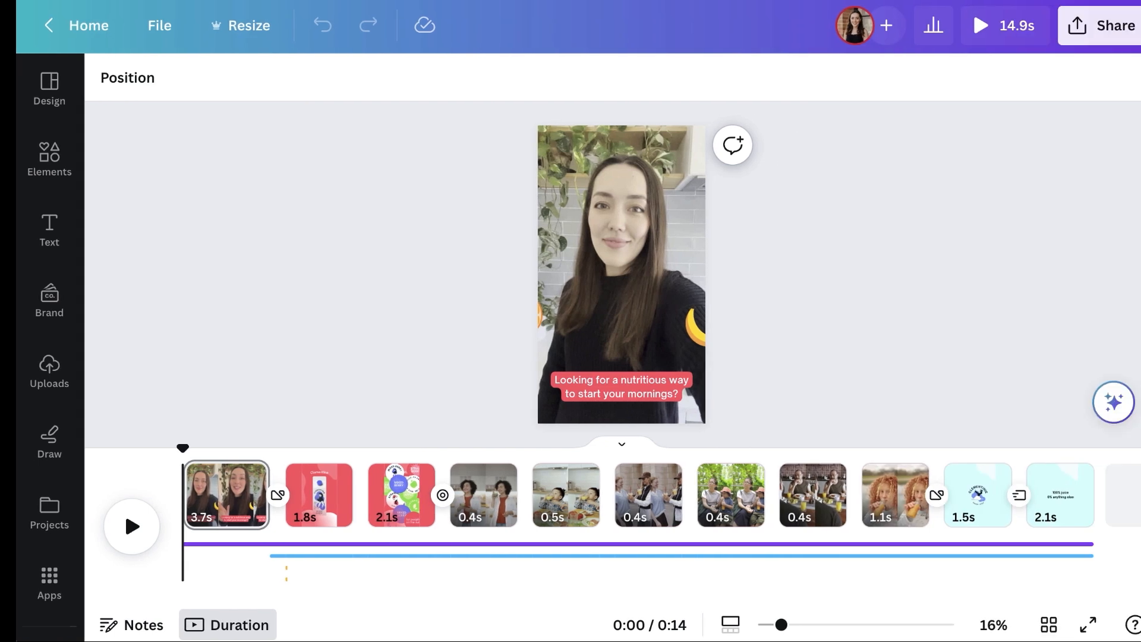
# Switch back to the Canva video ad and choose a Facebook Page as the social destination for sharing it
pyautogui.click(991, 139)
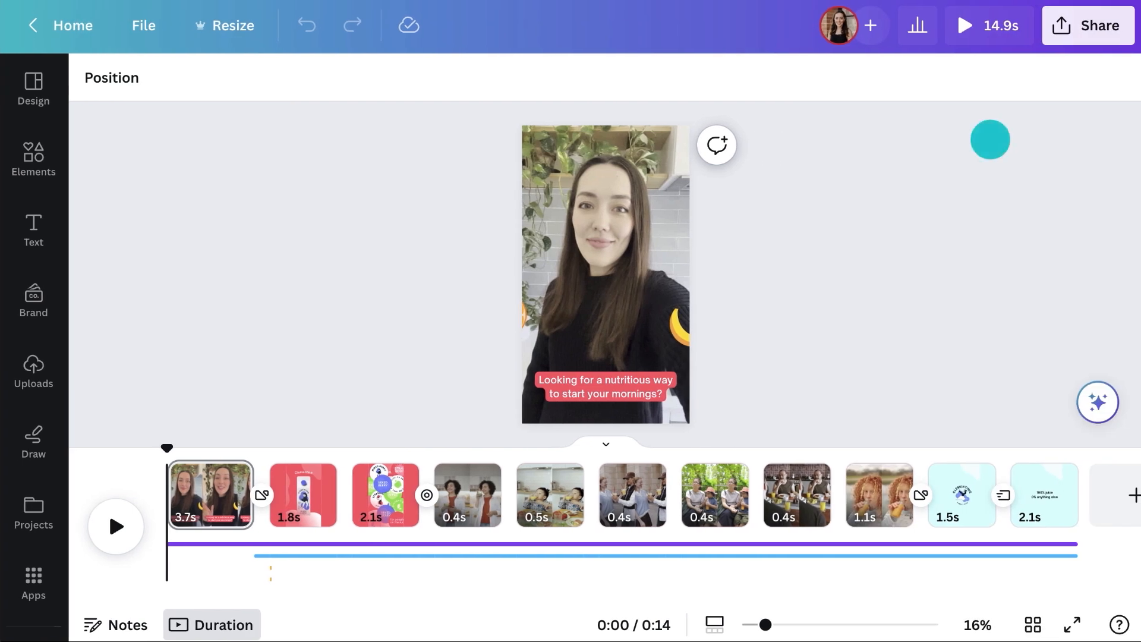
pyautogui.click(1076, 27)
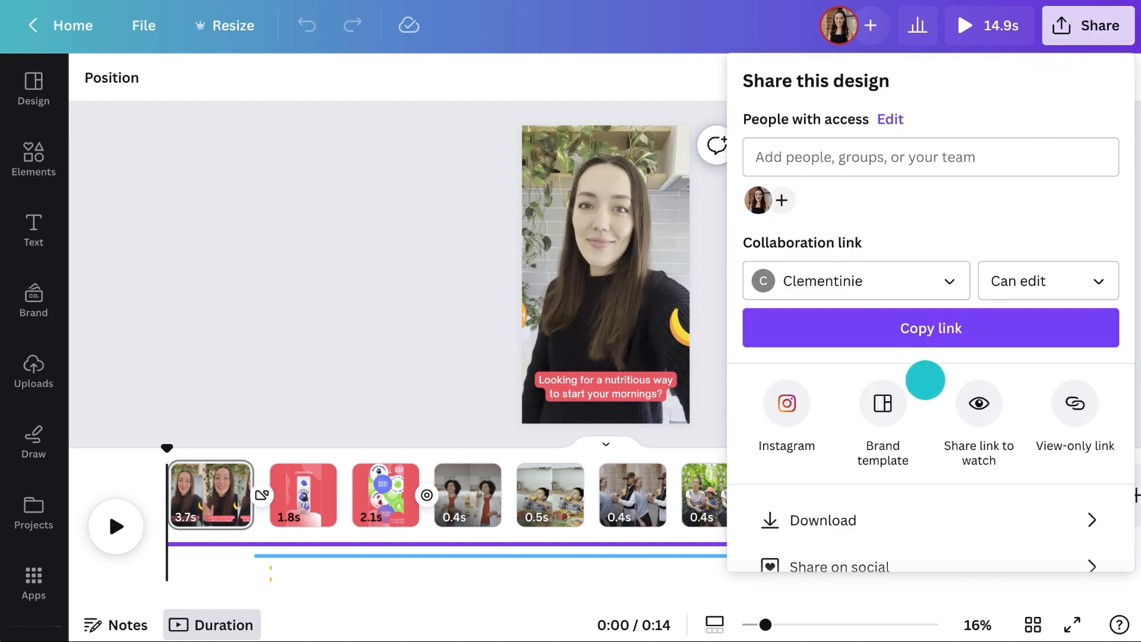
pyautogui.scroll(-2, 925, 380)
pyautogui.click(886, 452)
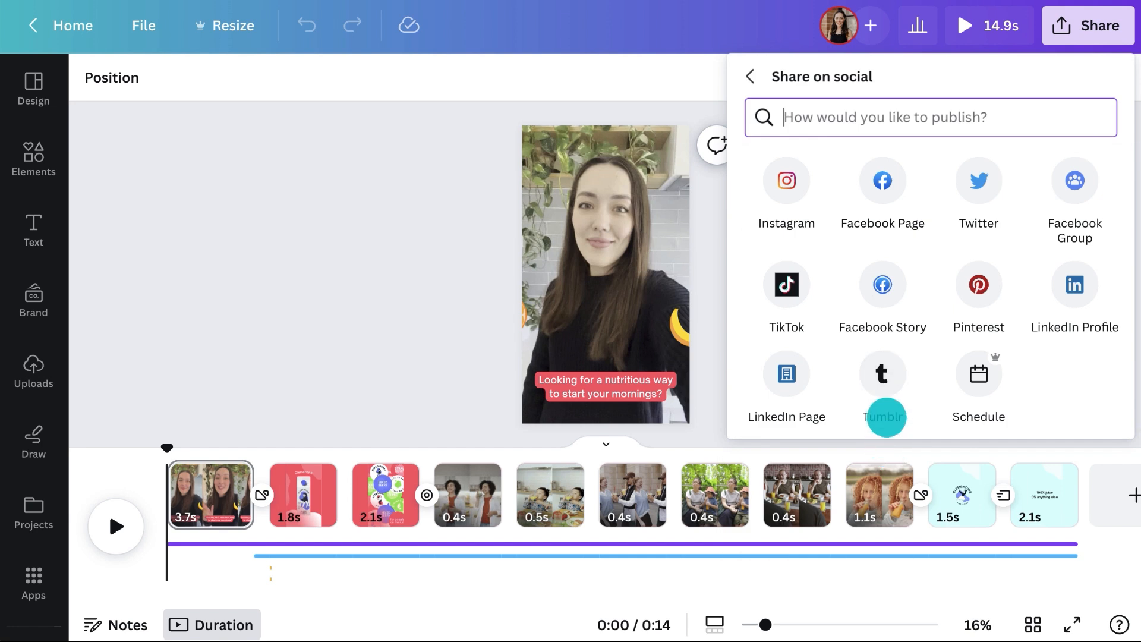
pyautogui.click(866, 179)
# Caption the Clementinie Facebook Page post 'Check our latest "refreshing" ad now!' and publish it immediately
pyautogui.click(833, 336)
pyautogui.write('Check our latest "refreshing" ad now!')
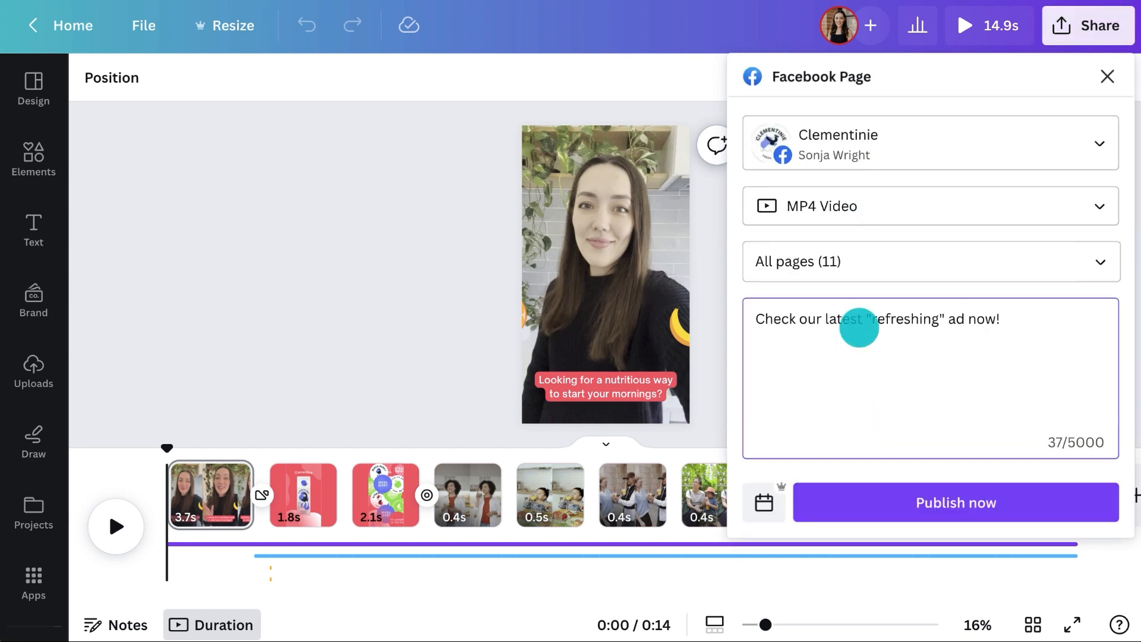
pyautogui.click(875, 503)
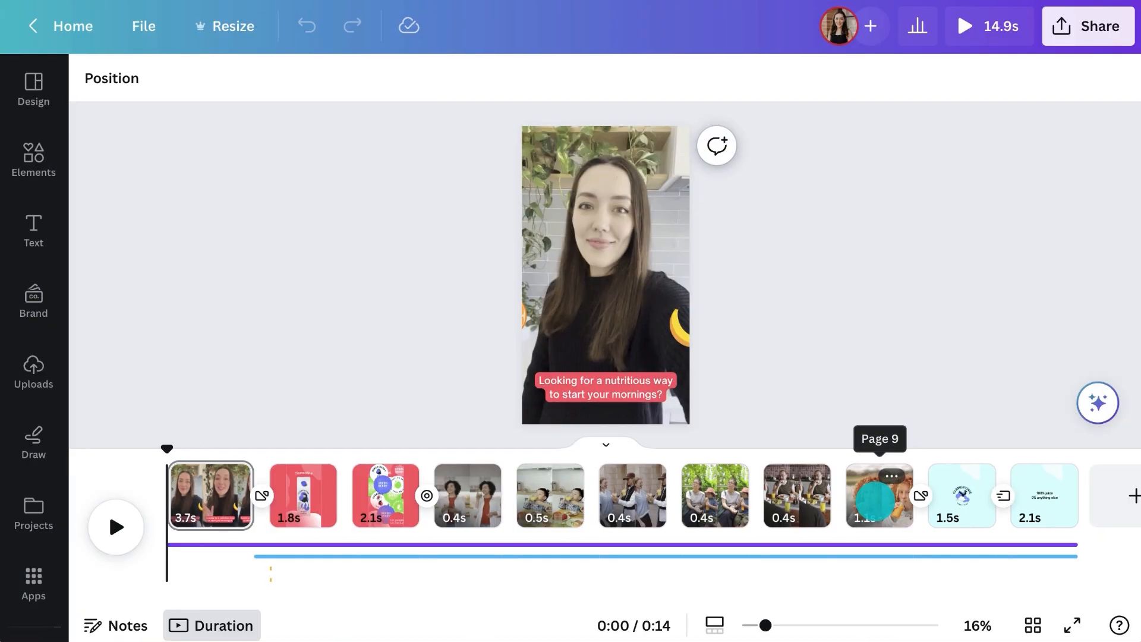
# Open the video design's insights to examine its views and viewers over 30 days
pyautogui.click(913, 44)
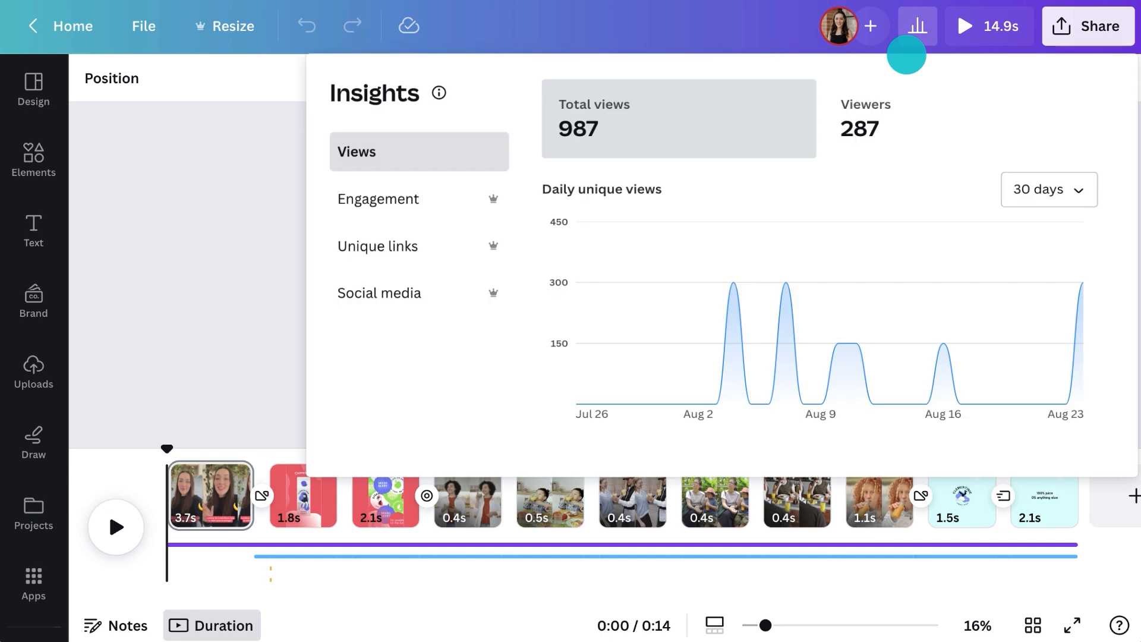
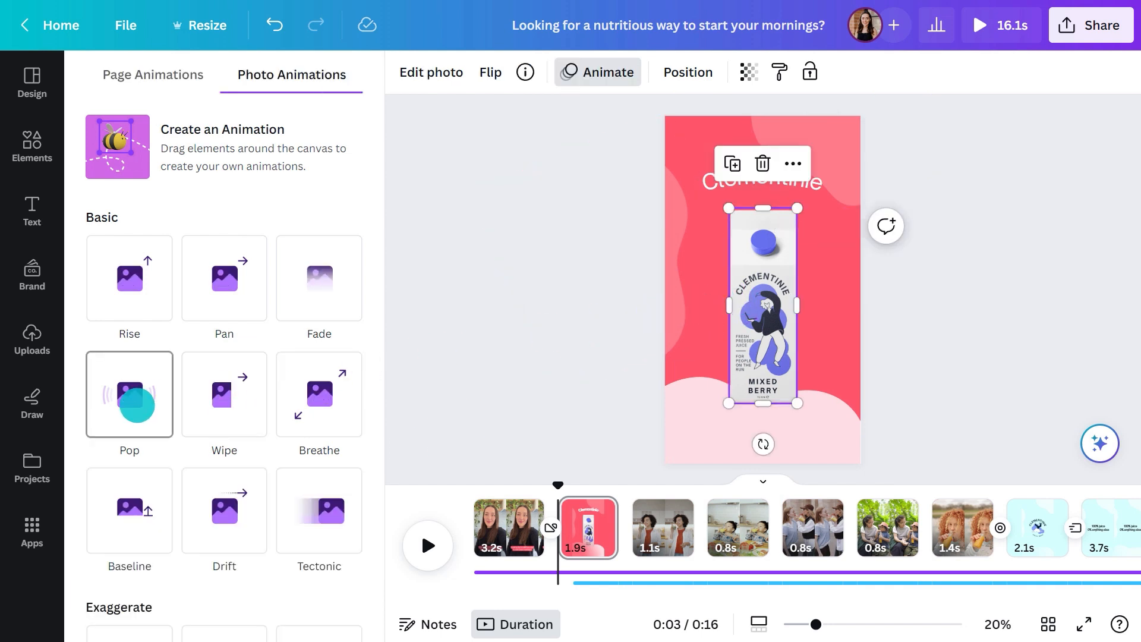
# Apply the Pop photo animation to the juice carton image so that it plays on enter only
pyautogui.click(134, 400)
pyautogui.click(190, 457)
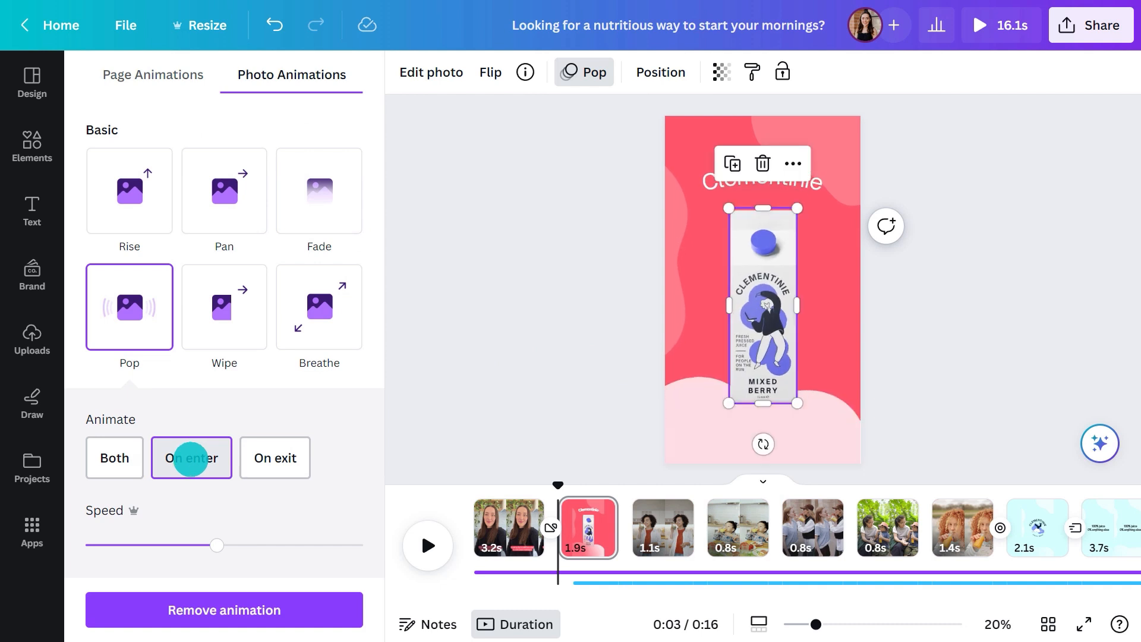
# Search the audio elements for "bubble pop", add the Mouth Pop Finger sound at the carton page's start and play it back
pyautogui.click(34, 149)
pyautogui.click(139, 82)
pyautogui.write('bubble pop')
pyautogui.press('Return')
pyautogui.click(308, 125)
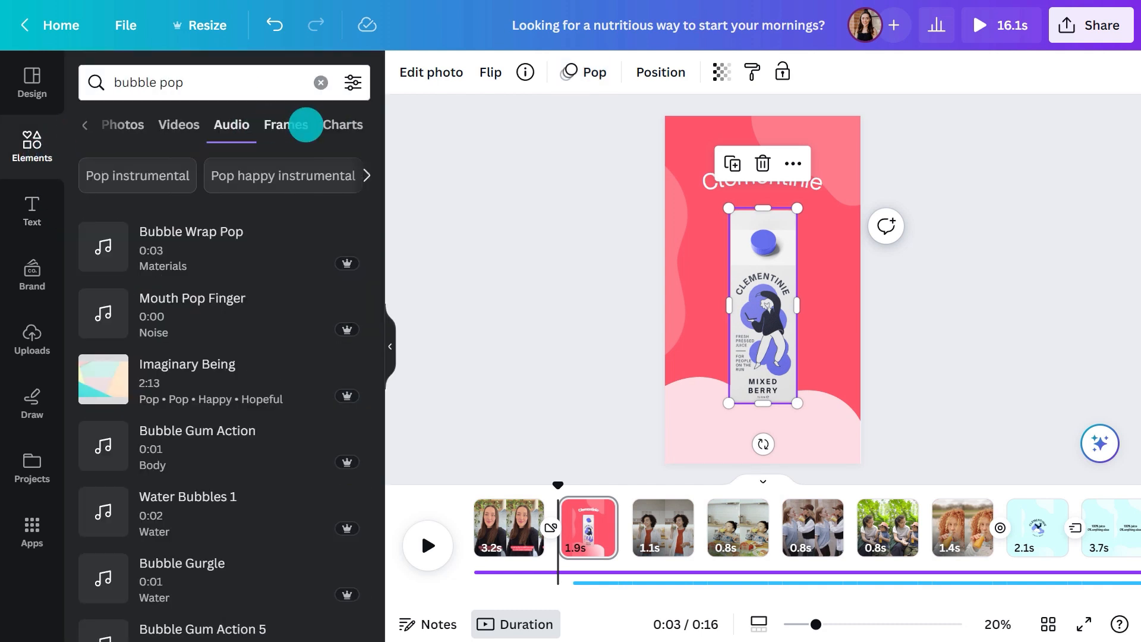
pyautogui.moveTo(107, 246)
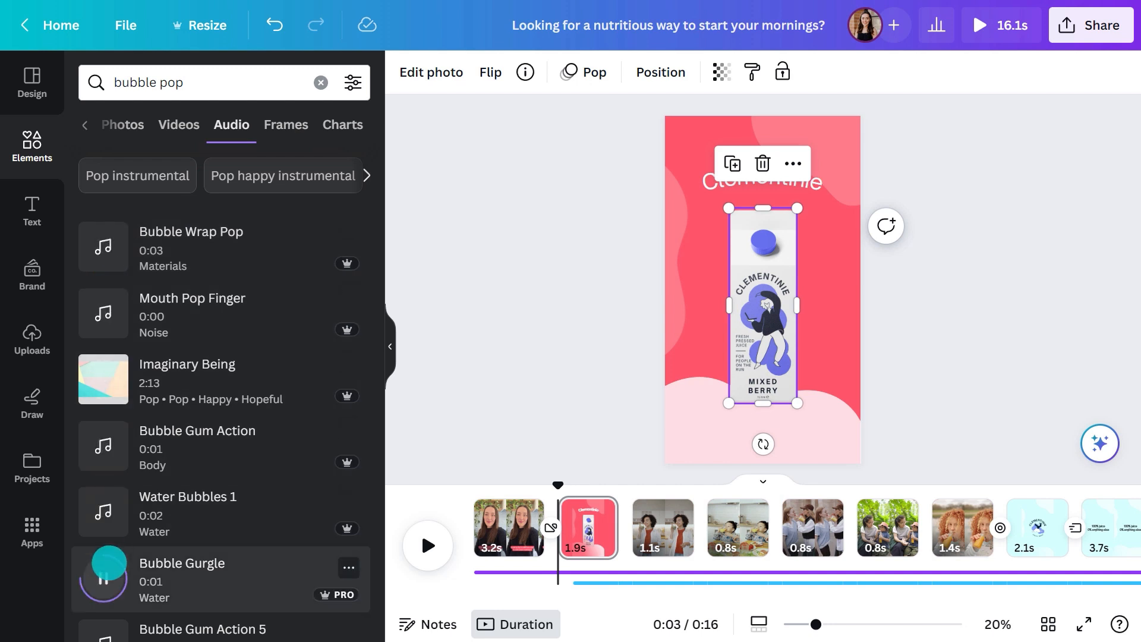
pyautogui.click(108, 320)
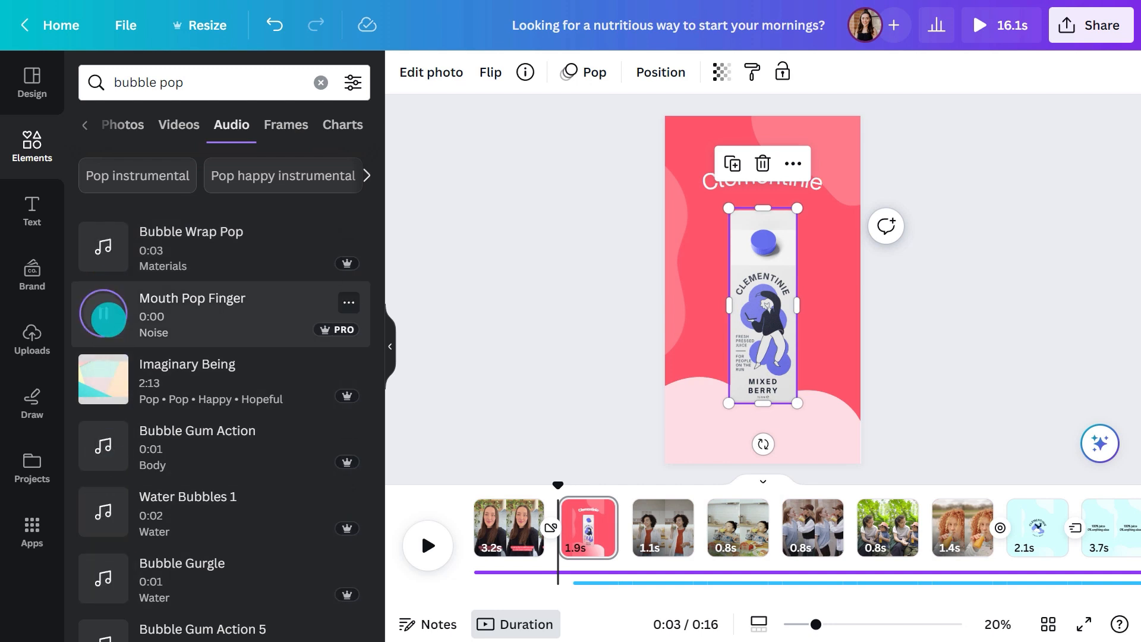
pyautogui.click(156, 318)
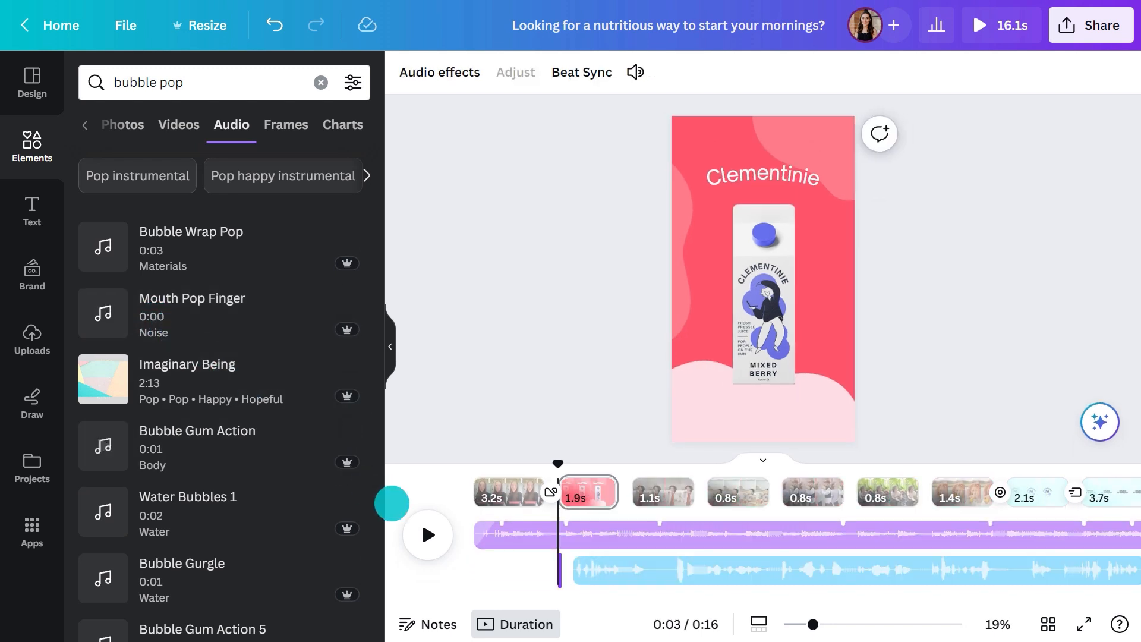
pyautogui.click(430, 535)
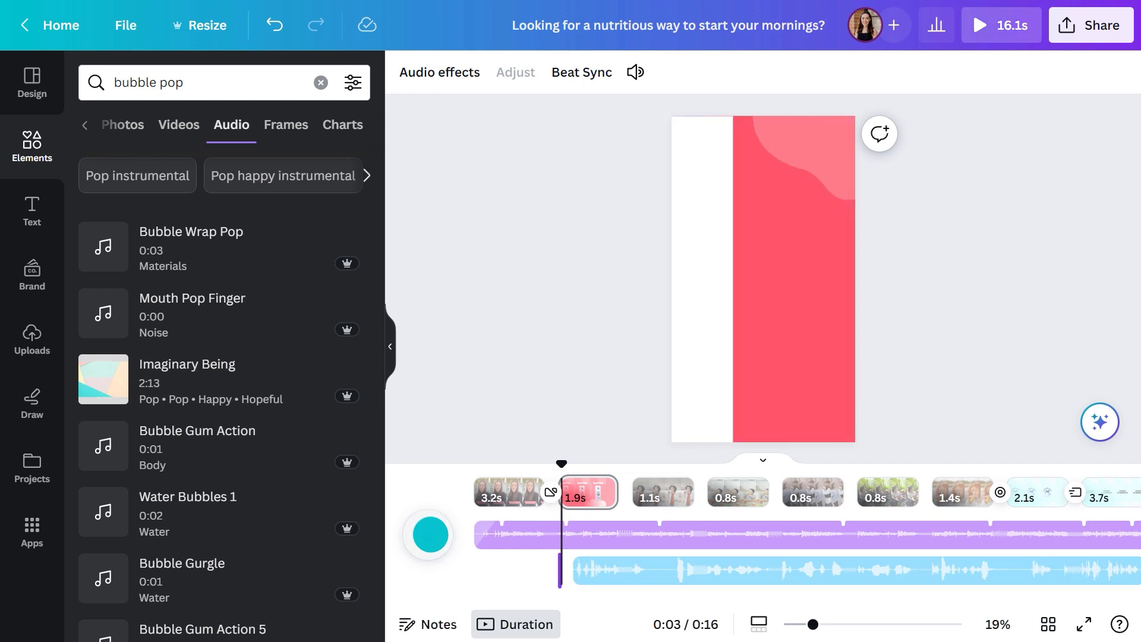
pyautogui.click(431, 534)
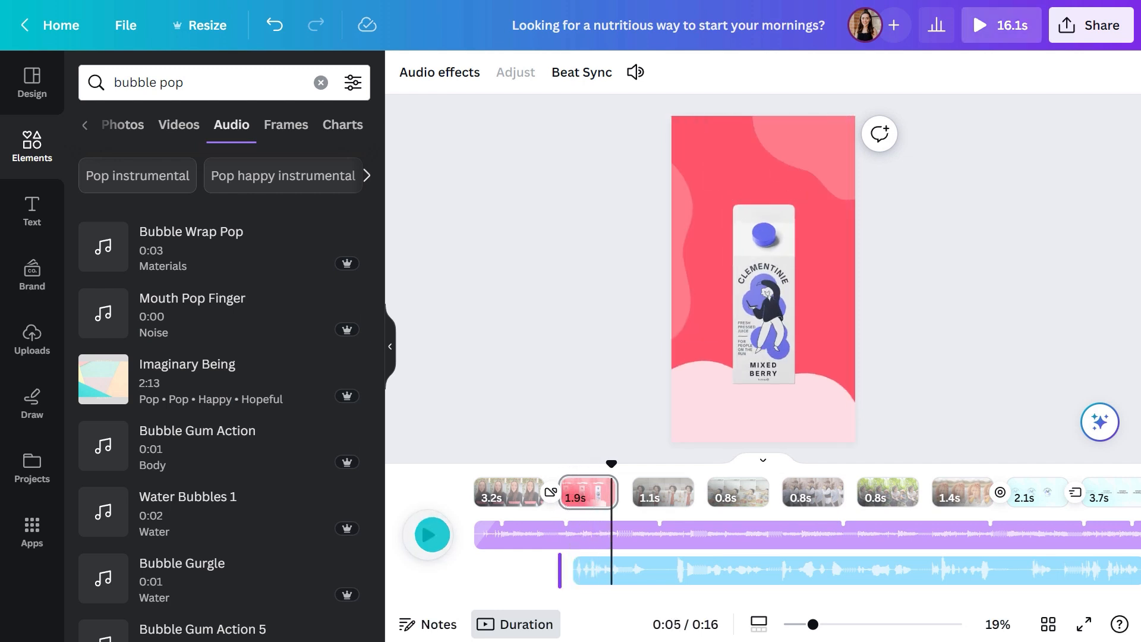
# Lengthen the carton page to 2.4 seconds and split it into two 1.2-second pages
pyautogui.moveTo(615, 498); pyautogui.dragTo(622, 494)
pyautogui.click(589, 484)
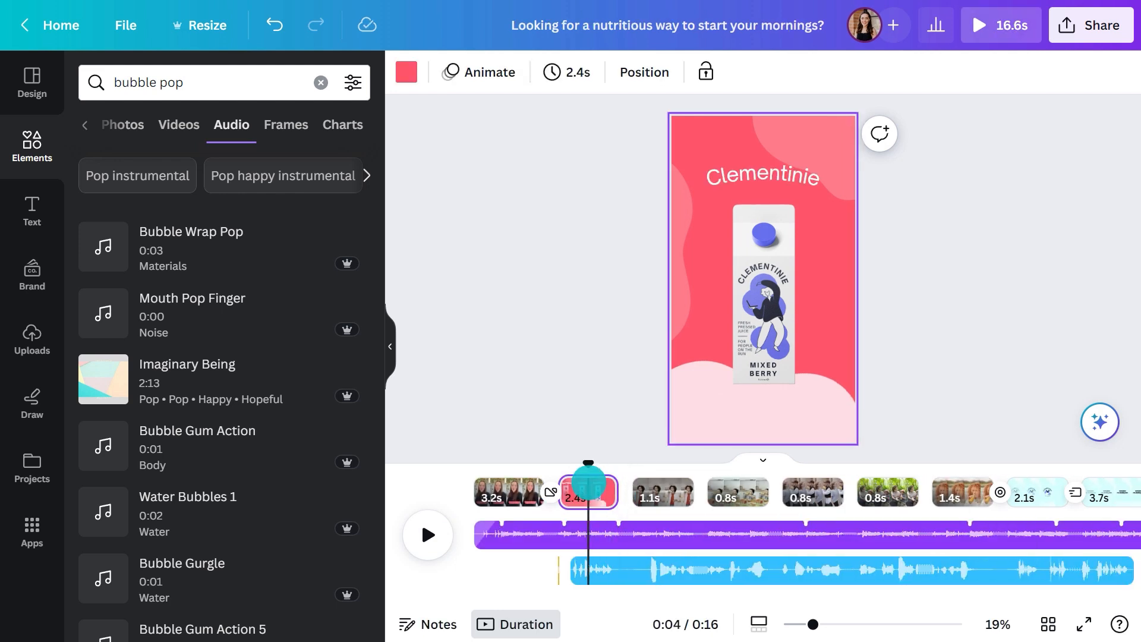
pyautogui.press('s')
pyautogui.click(651, 492)
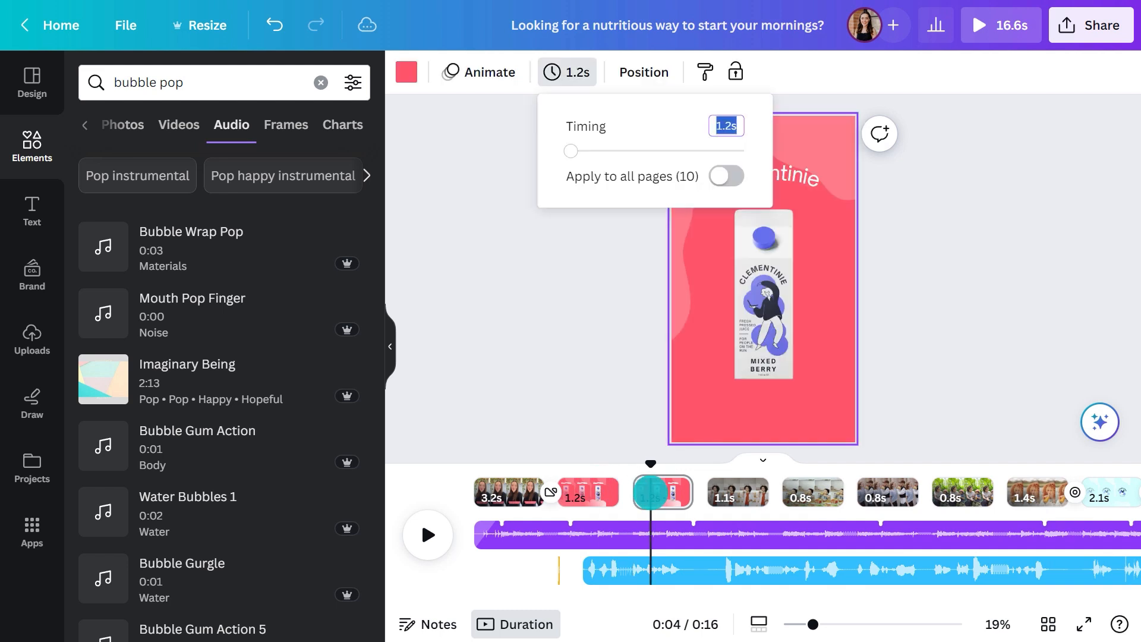
# Remove all animations from the second half of the split carton page and return the playhead to its start
pyautogui.click(479, 71)
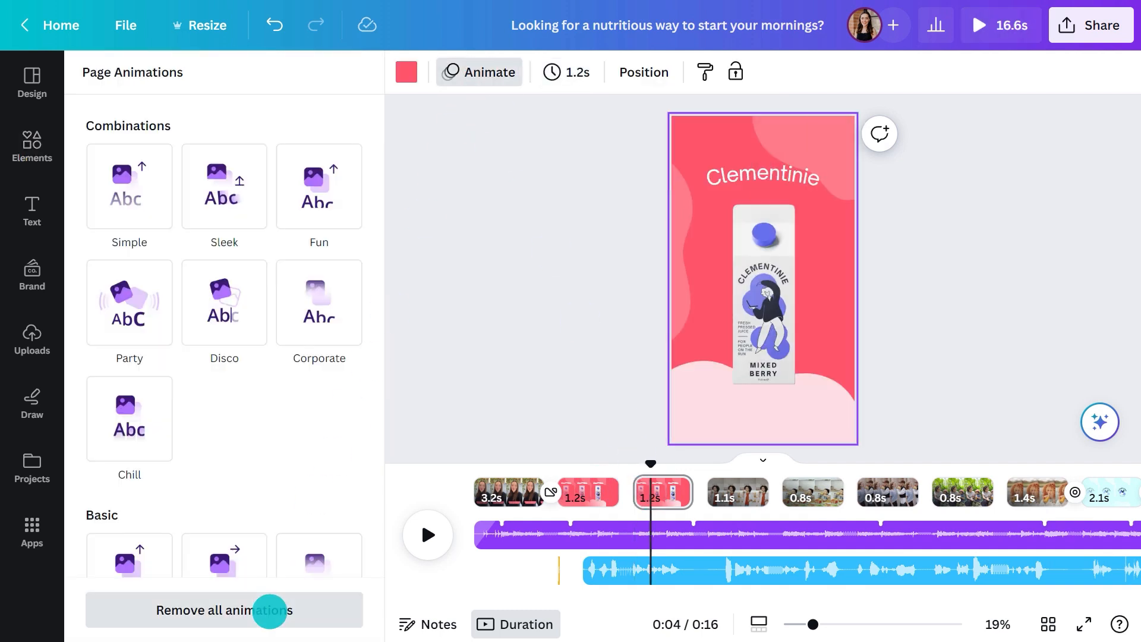
pyautogui.click(270, 612)
pyautogui.moveTo(649, 463); pyautogui.dragTo(630, 464)
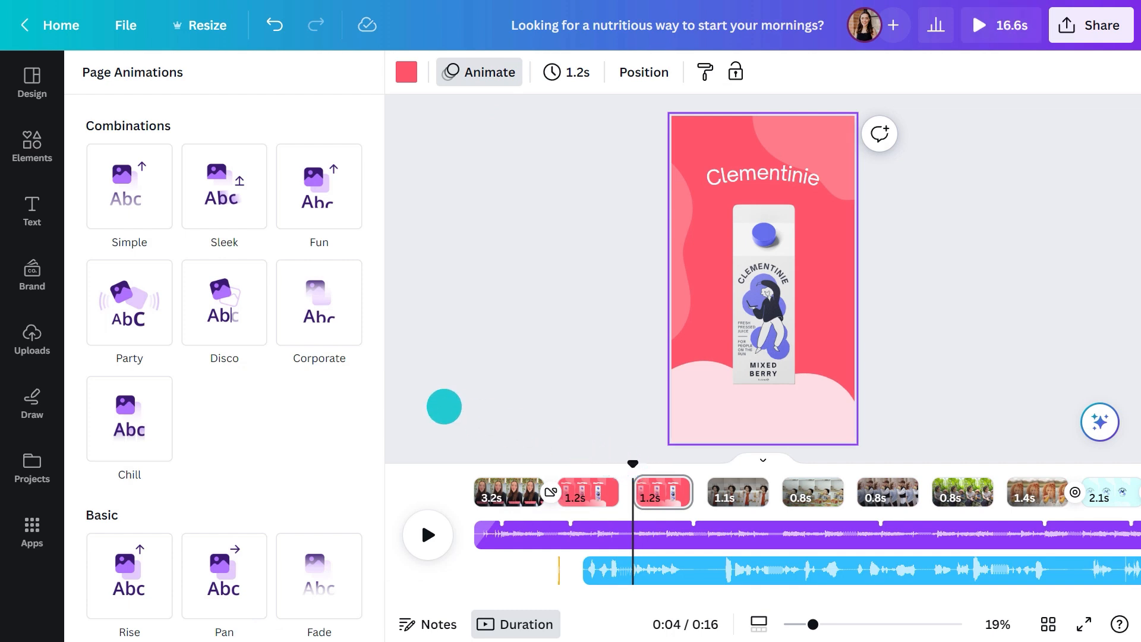
# Add the Cloudy Apple, Strawberry and Mixed Berry circle graphics from the Clementinie Brand Kit to the second carton page
pyautogui.click(35, 277)
pyautogui.scroll(-6, 75, 303)
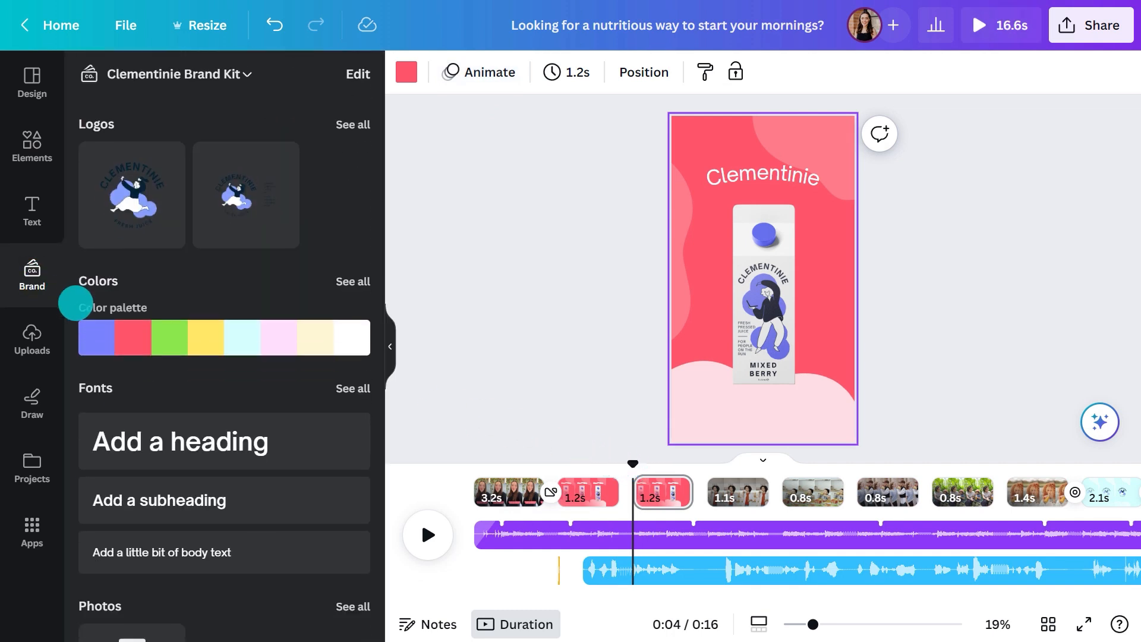
pyautogui.scroll(-1, 76, 304)
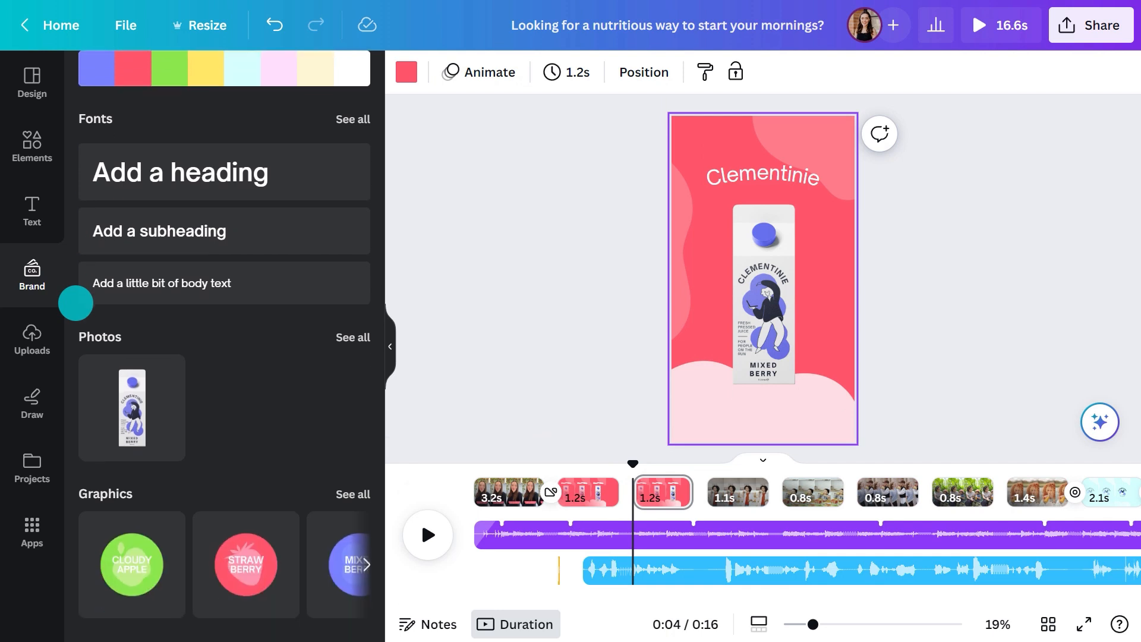
pyautogui.click(349, 488)
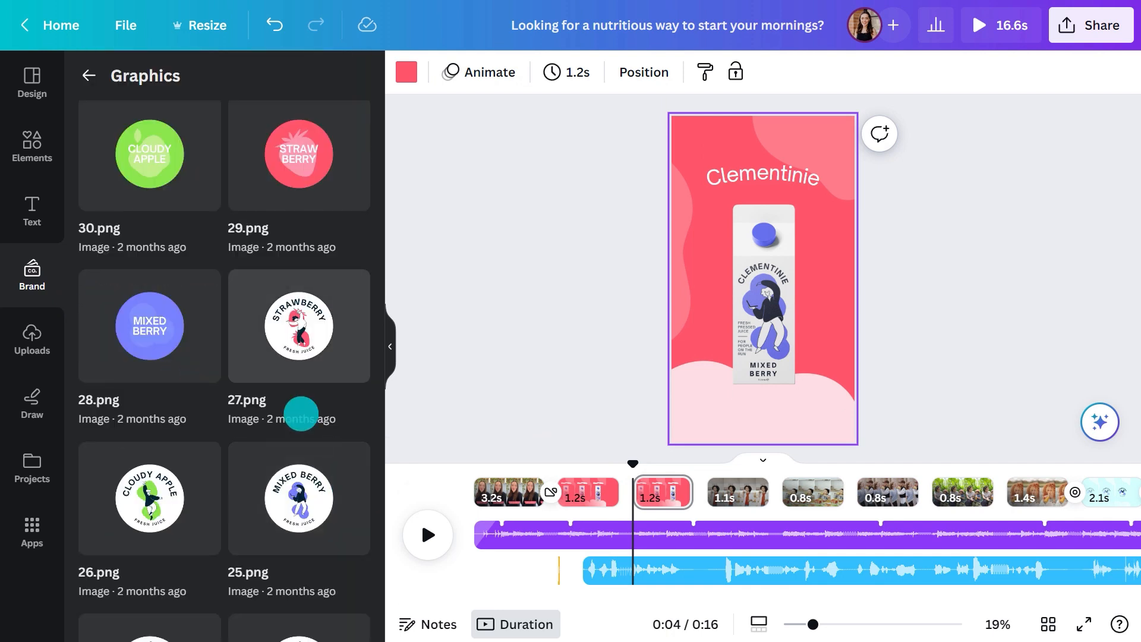
pyautogui.click(156, 186)
pyautogui.click(255, 189)
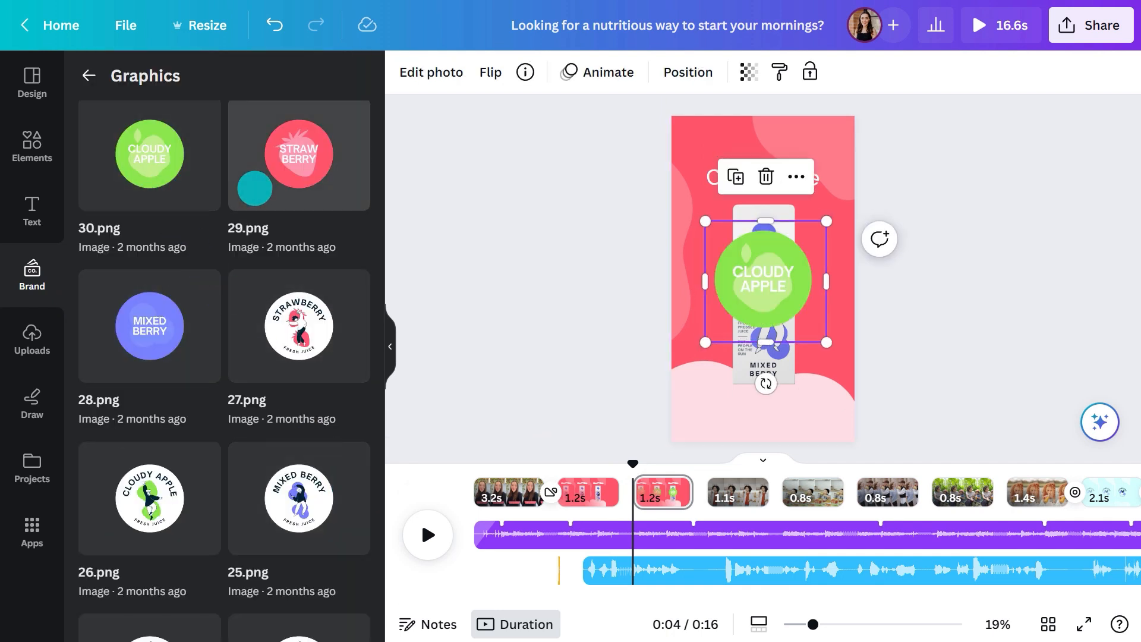
pyautogui.click(164, 312)
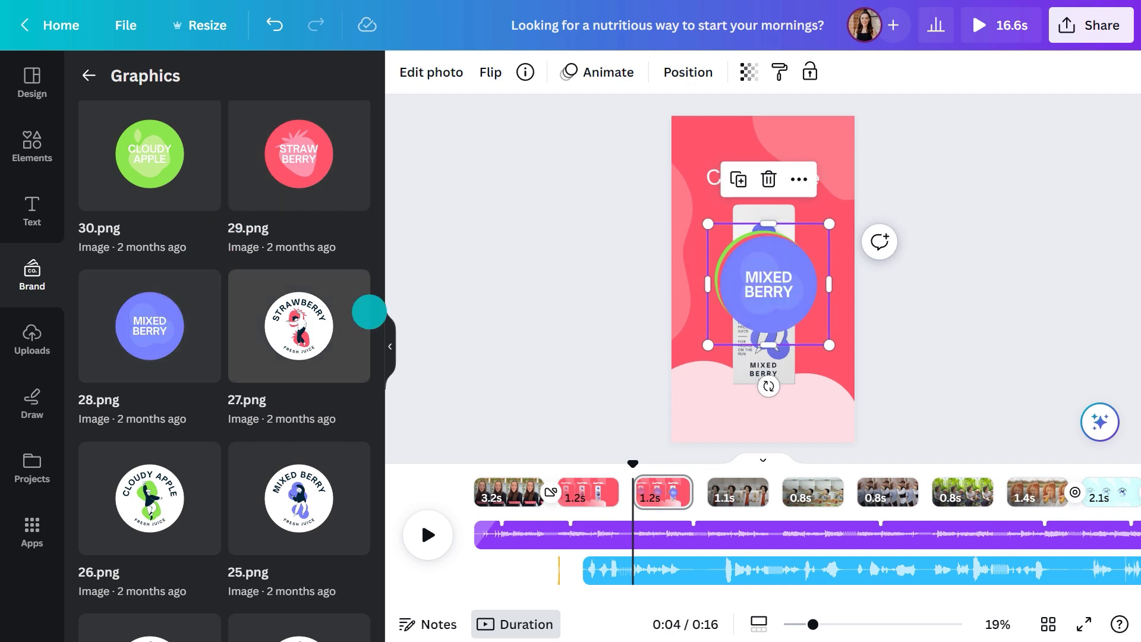
# Arrange the three flavour circles across the page's upper area: Mixed Berry at left, Strawberry at right, Cloudy Apple between and slightly lower
pyautogui.moveTo(742, 298); pyautogui.dragTo(693, 183)
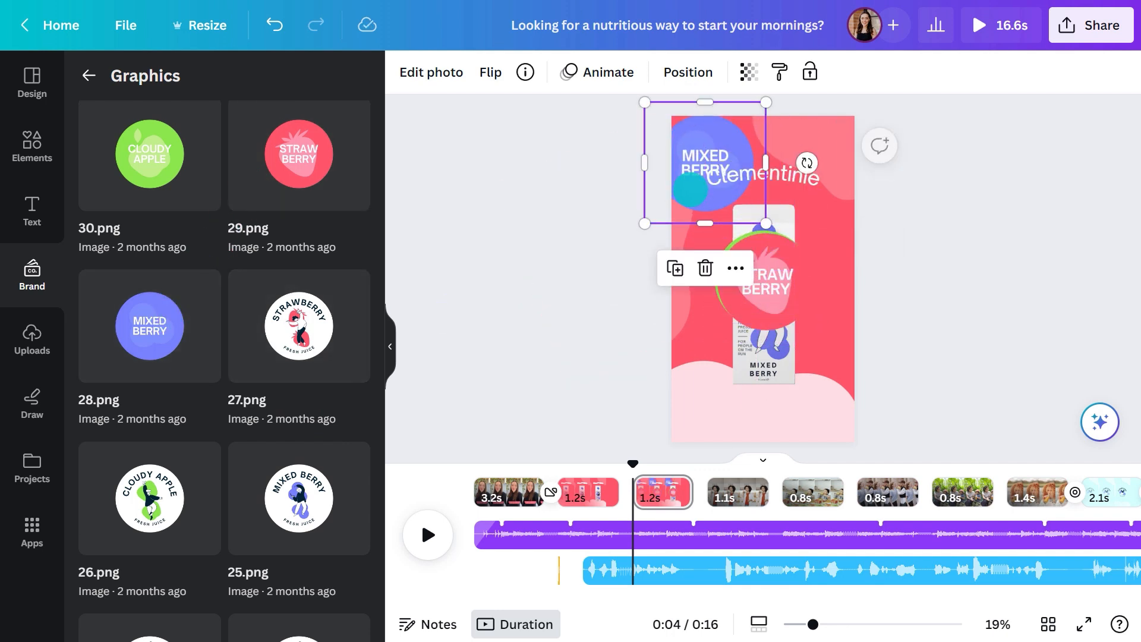
pyautogui.moveTo(785, 270); pyautogui.dragTo(826, 158)
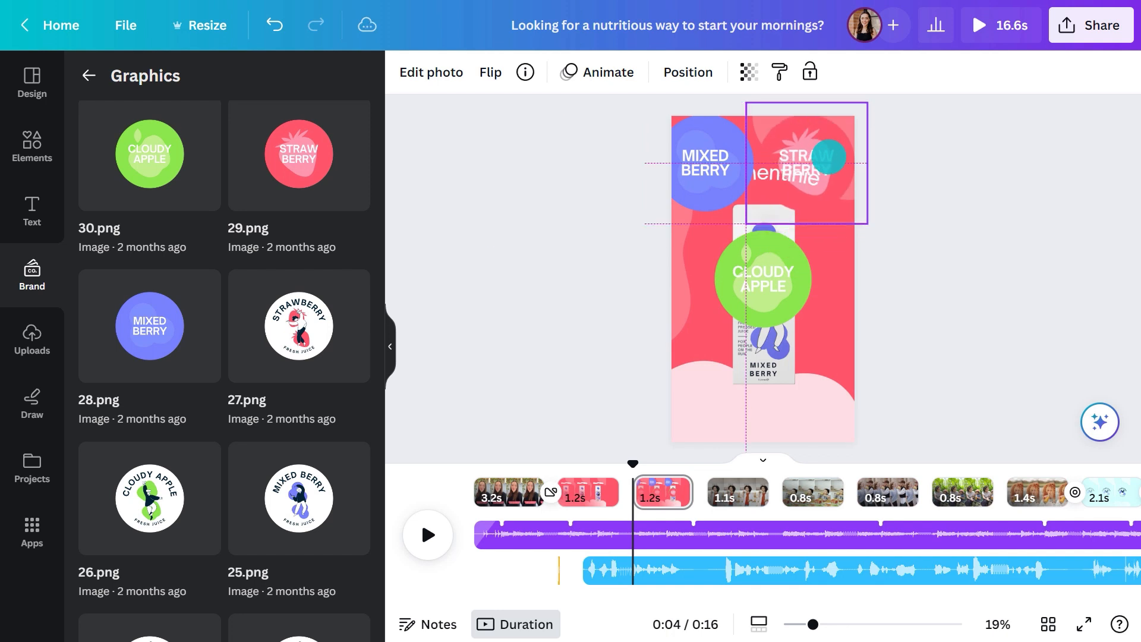
pyautogui.moveTo(746, 257); pyautogui.dragTo(767, 191)
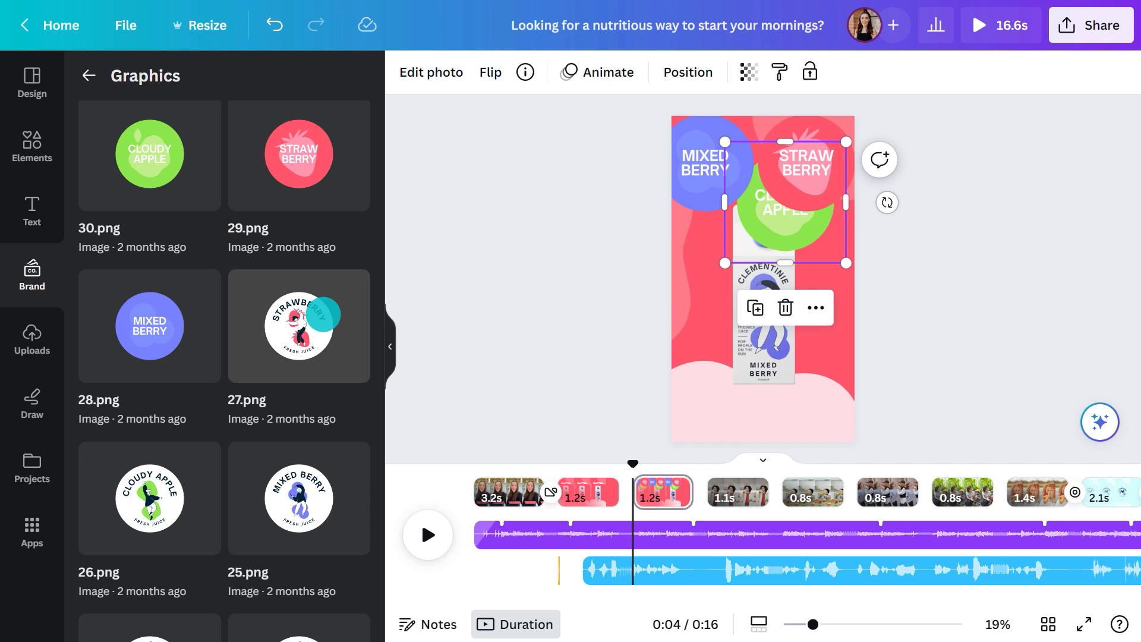
# Add the remaining Brand Kit sticker graphics and spread them in overlapping rows over the carton and the rest of the page
pyautogui.click(307, 328)
pyautogui.click(175, 467)
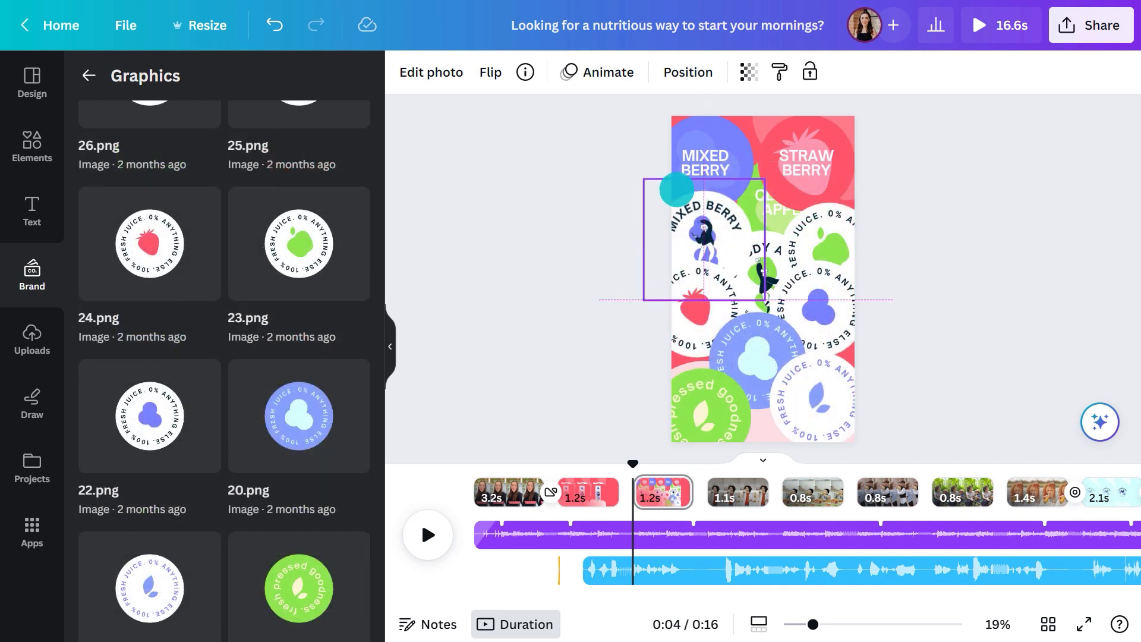
pyautogui.moveTo(677, 189); pyautogui.dragTo(677, 187)
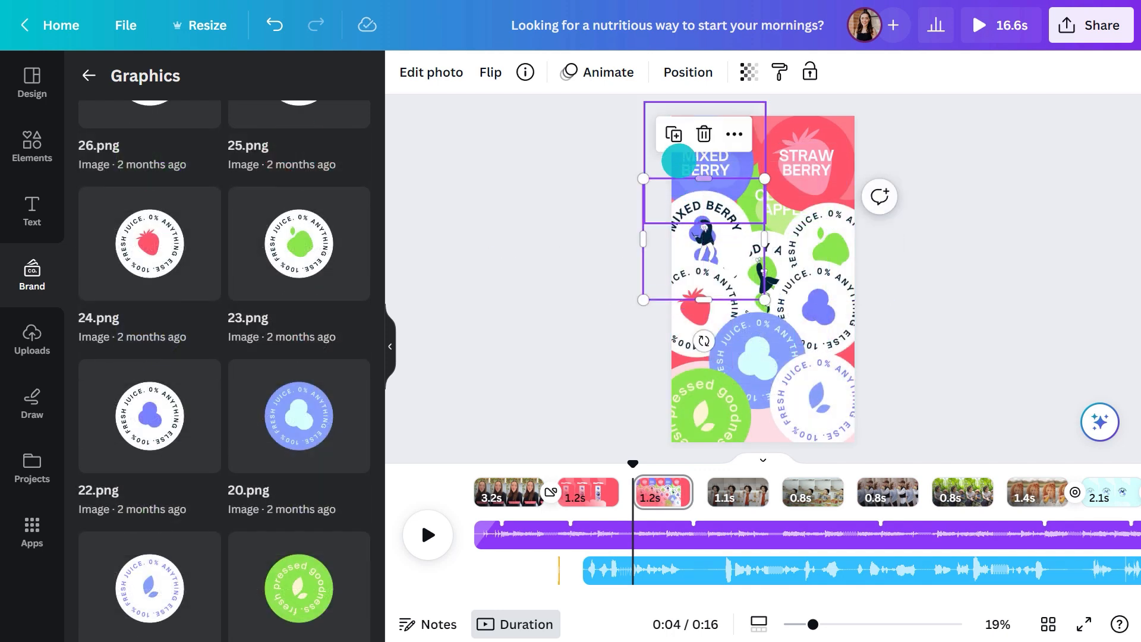
# Select all the sticker graphic layers on the page and apply the Scrapbook photo animation on enter only
pyautogui.click(686, 76)
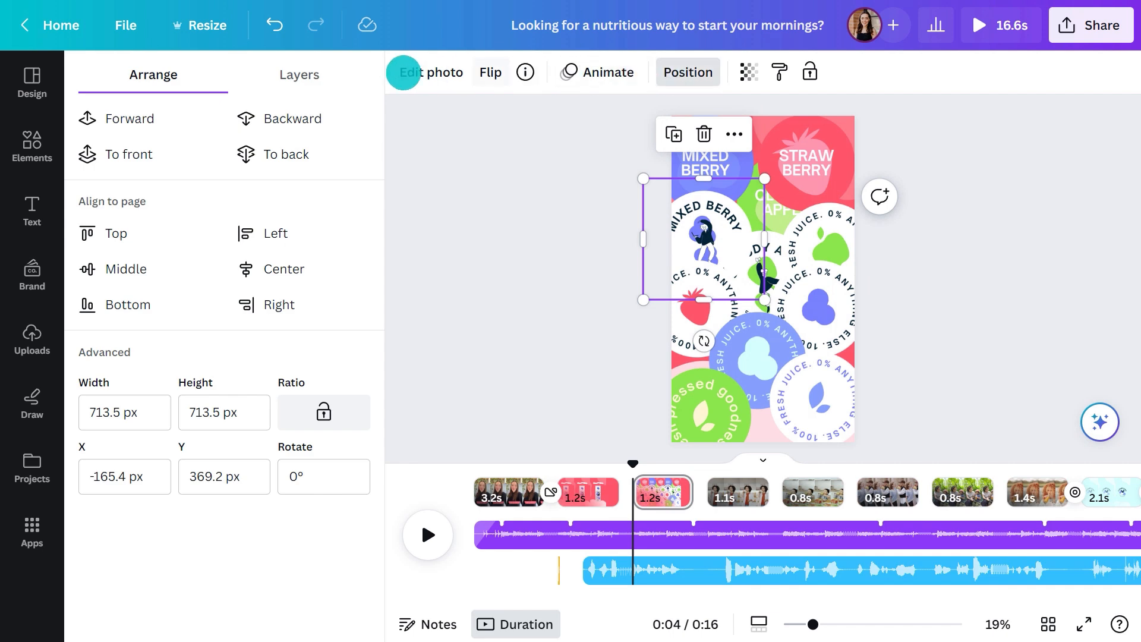
pyautogui.click(311, 72)
pyautogui.click(291, 173)
pyautogui.scroll(-5, 291, 173)
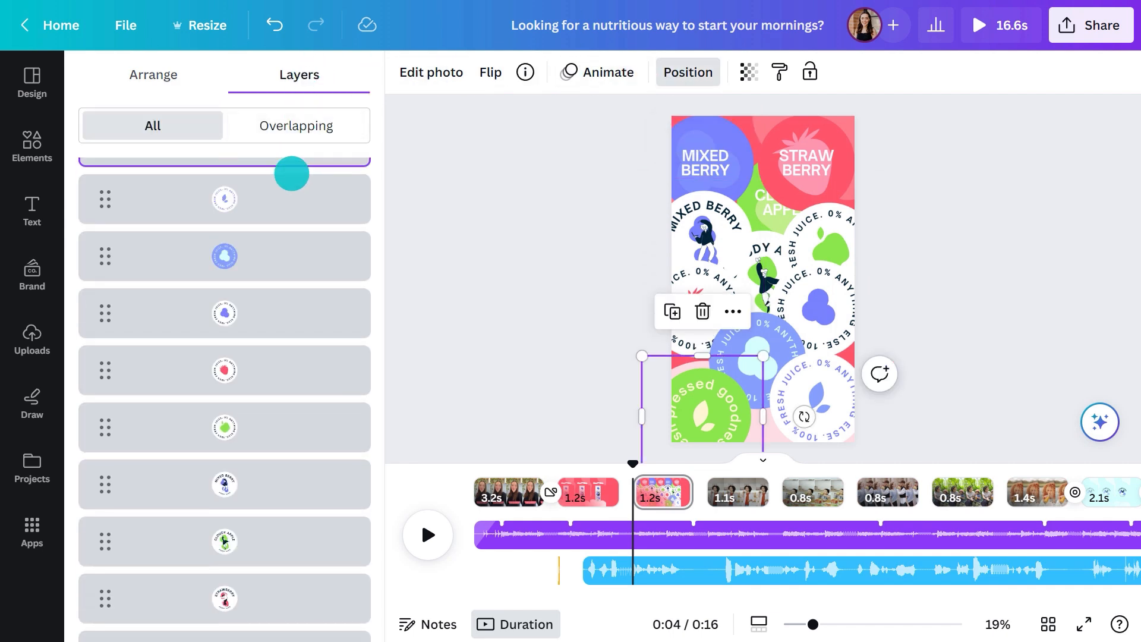
pyautogui.scroll(-2, 291, 174)
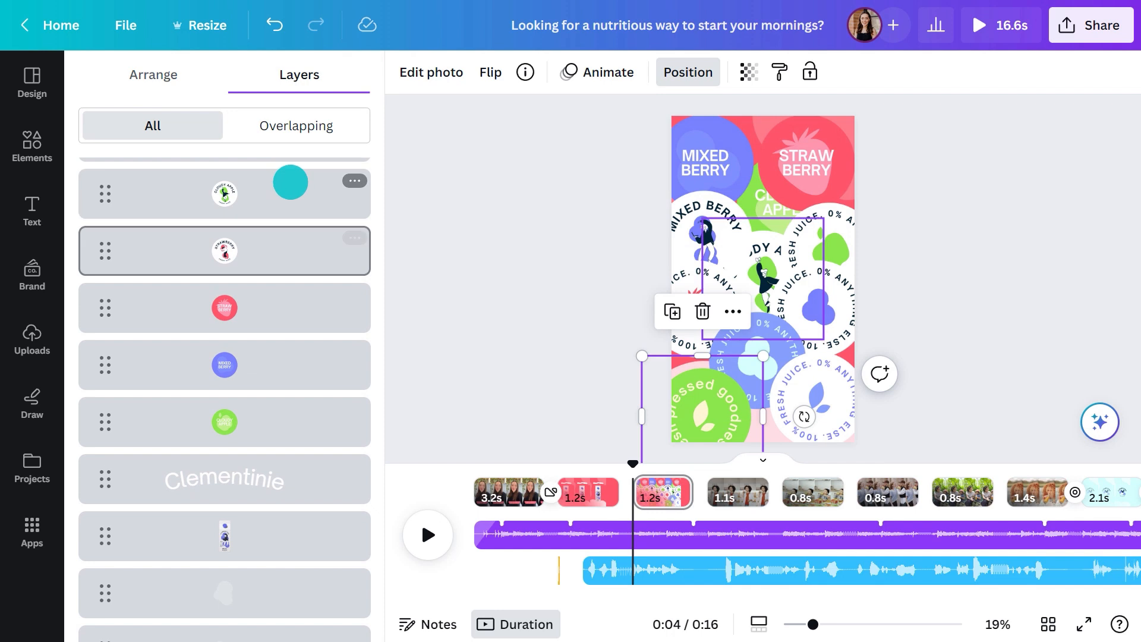
pyautogui.keyDown('shift'); pyautogui.click(257, 416); pyautogui.keyUp('shift')
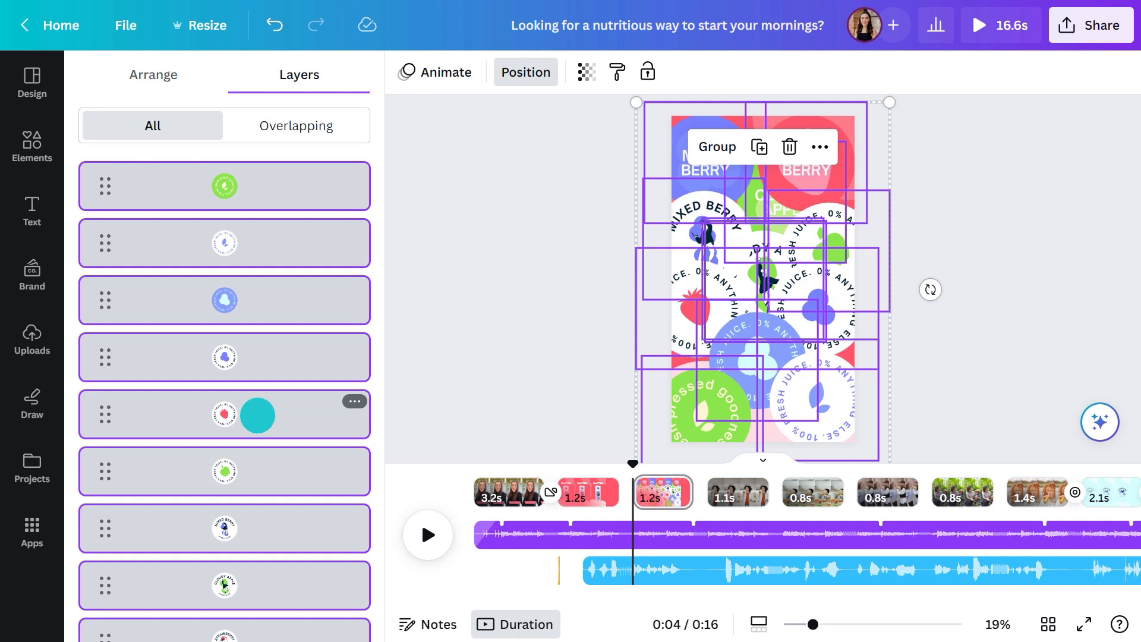
pyautogui.click(433, 76)
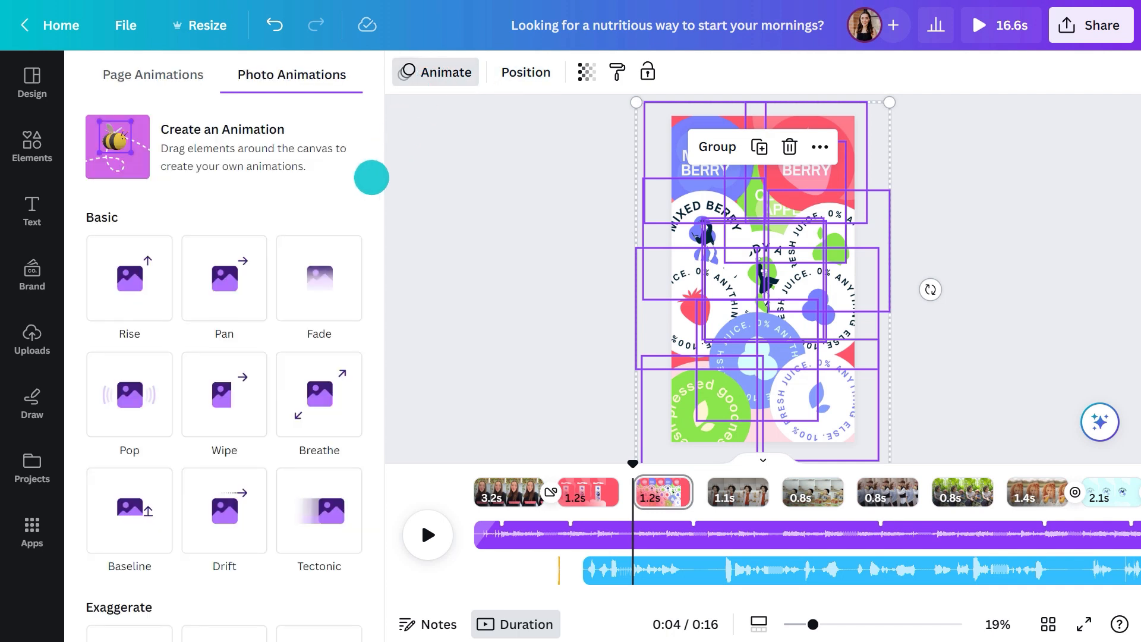
pyautogui.scroll(-5, 371, 177)
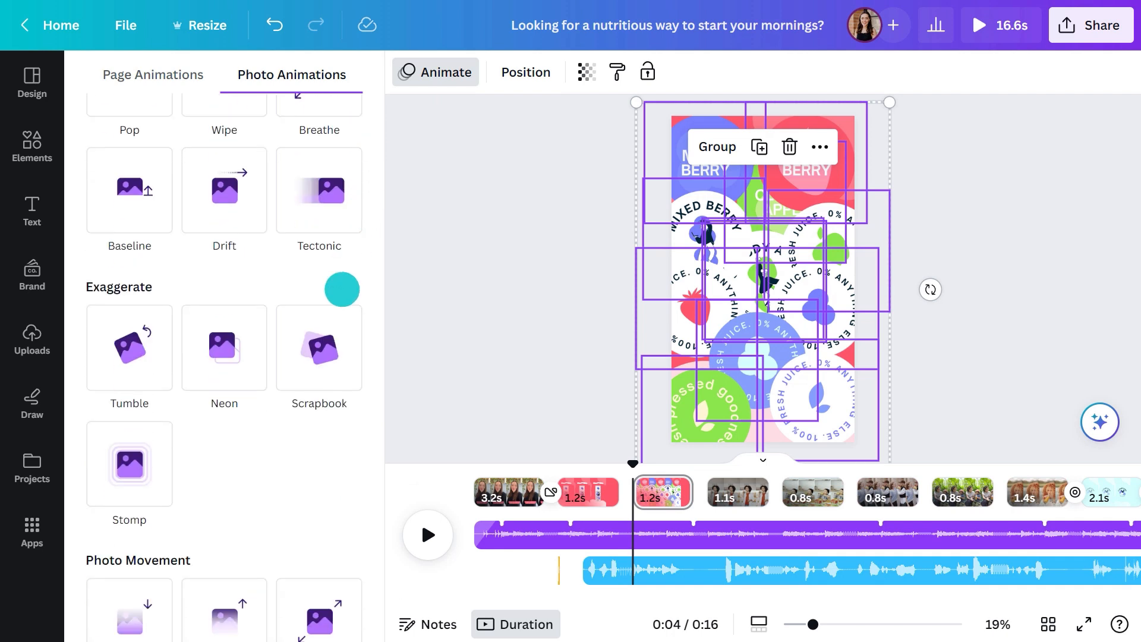
pyautogui.click(325, 355)
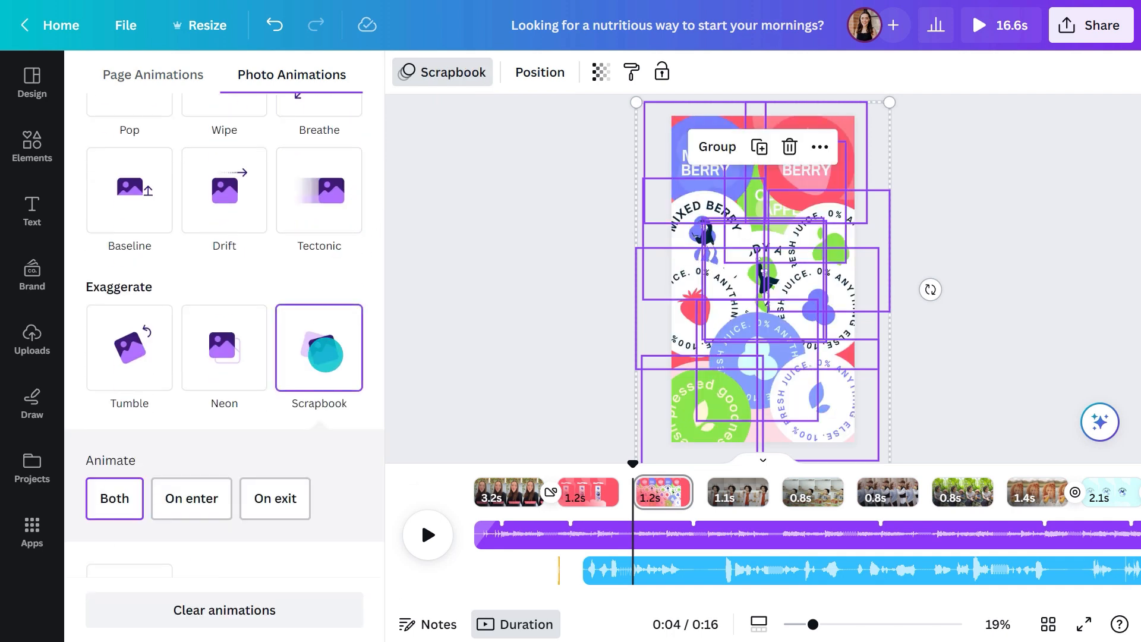
pyautogui.click(205, 492)
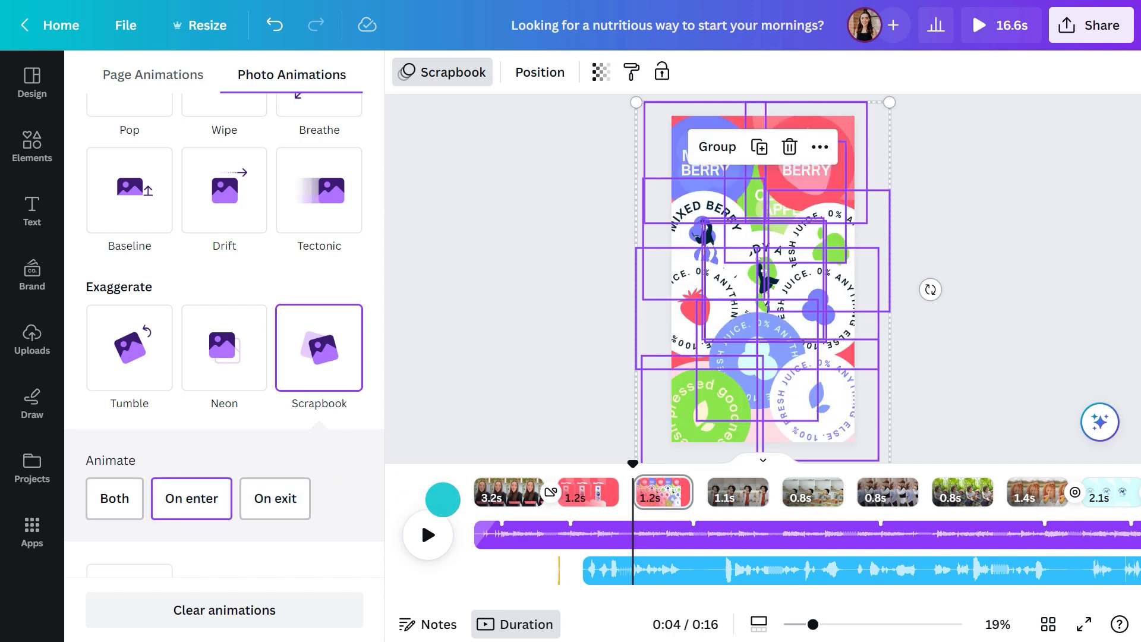
# Set the Bounce animation of the Clementinie text on the first carton page to play on enter only
pyautogui.click(568, 501)
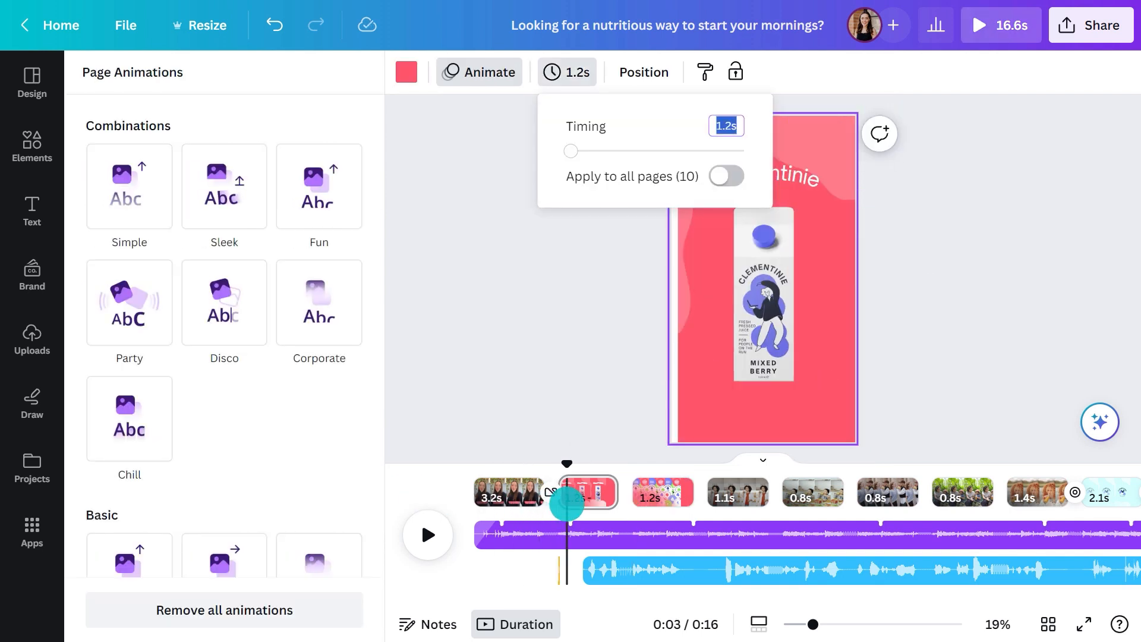
pyautogui.click(780, 185)
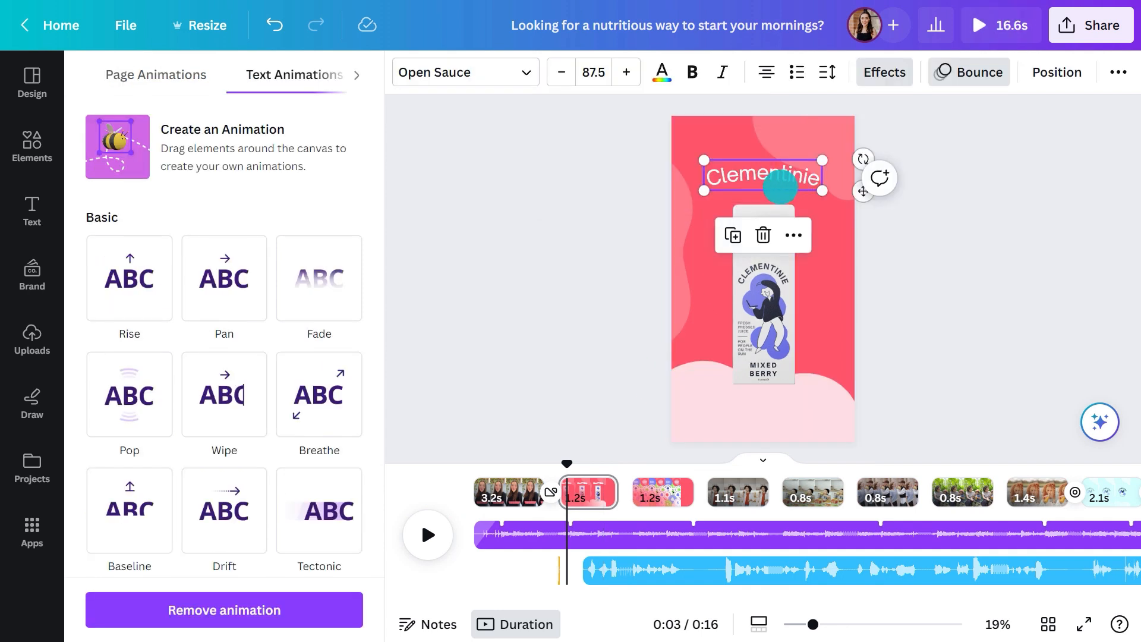
pyautogui.scroll(-6, 368, 336)
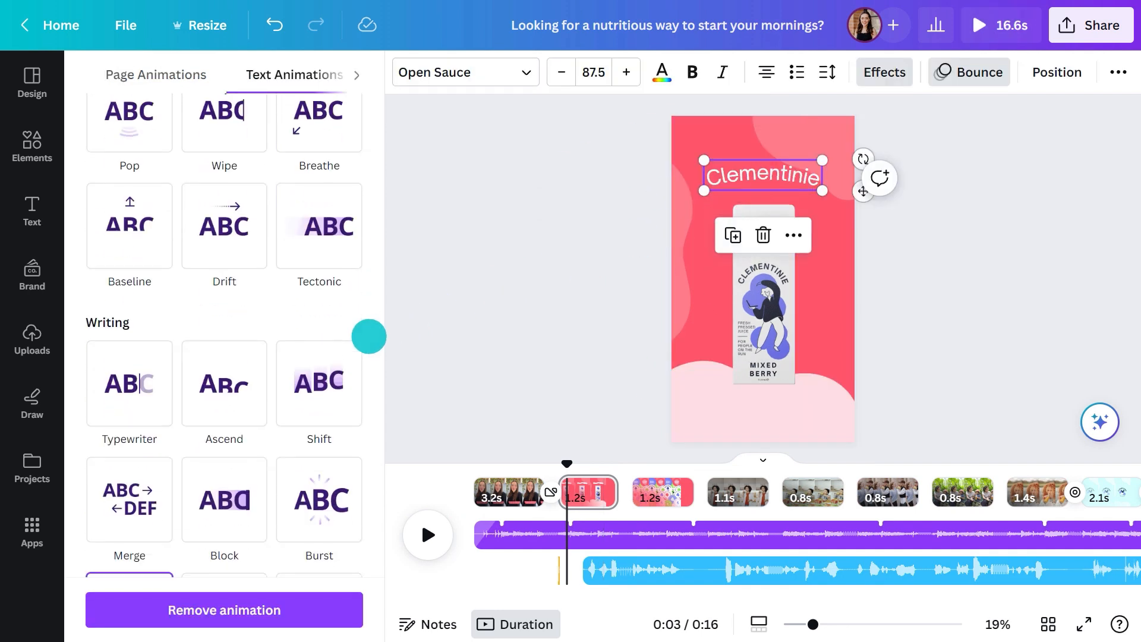
pyautogui.scroll(-3, 369, 336)
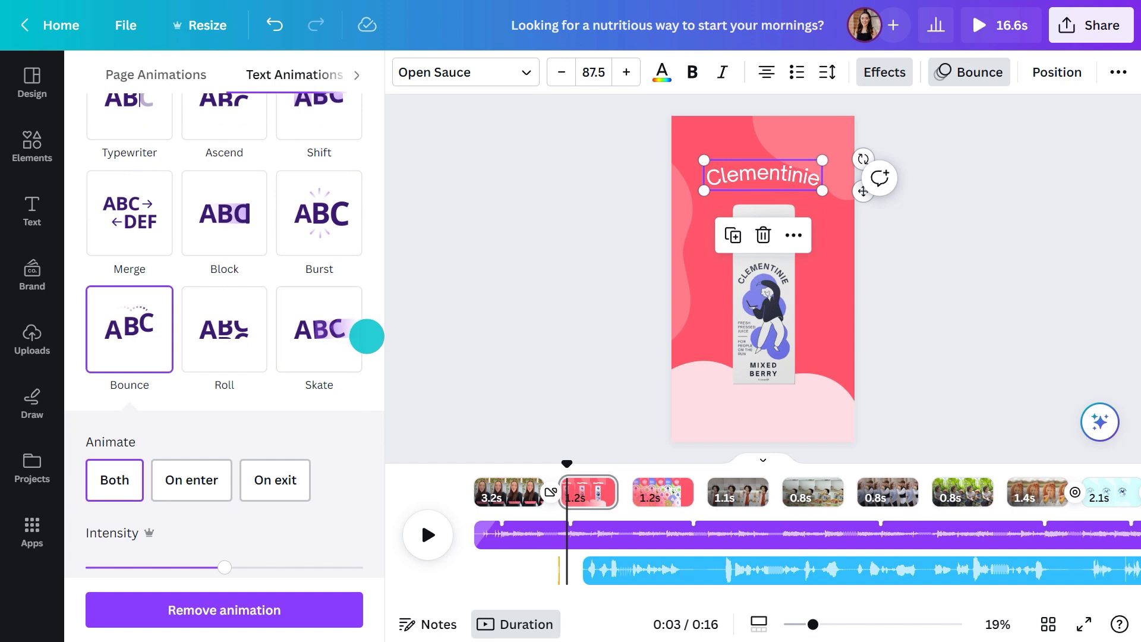
pyautogui.moveTo(128, 332)
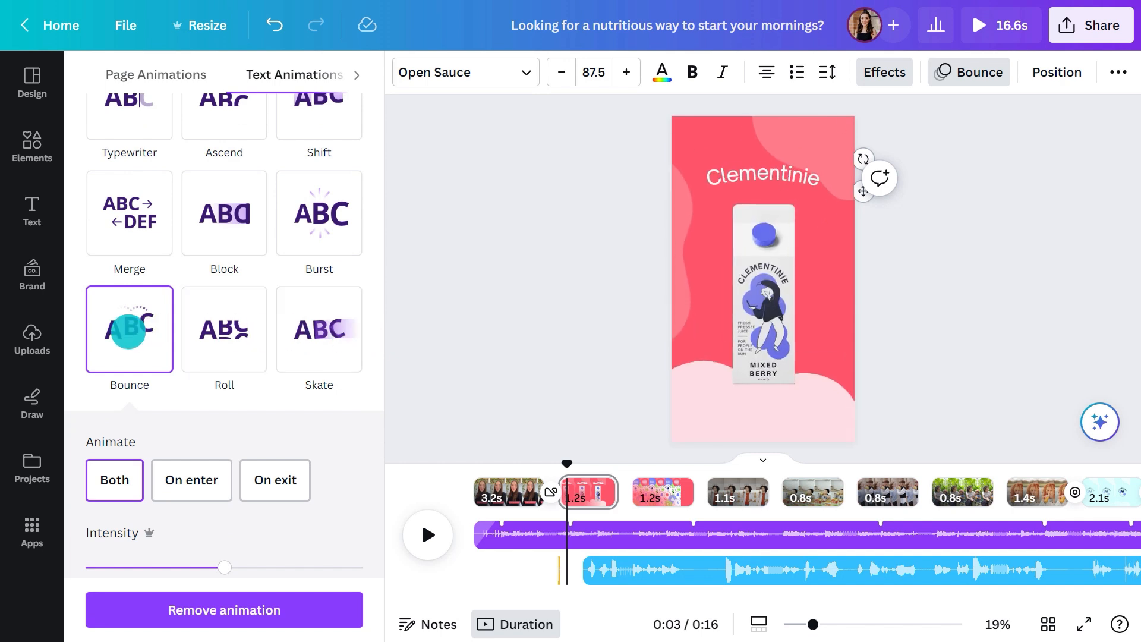
pyautogui.click(186, 473)
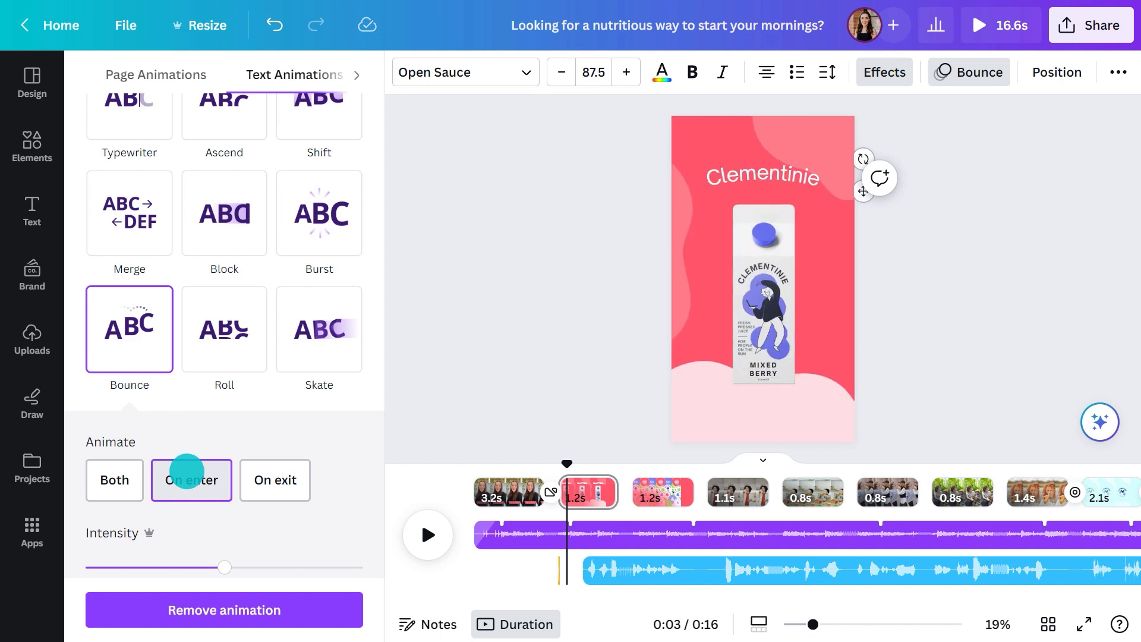
# Add a 0.22-second Circle Wipe transition with direction Out between the sticker page and the following clip, and preview it
pyautogui.click(706, 505)
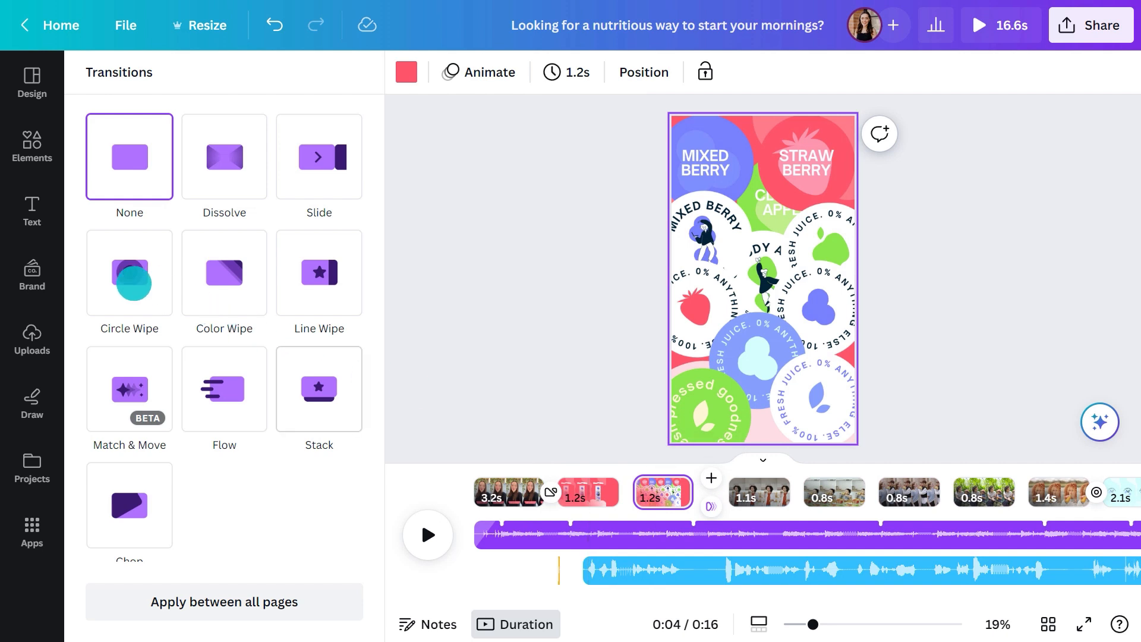
pyautogui.click(119, 277)
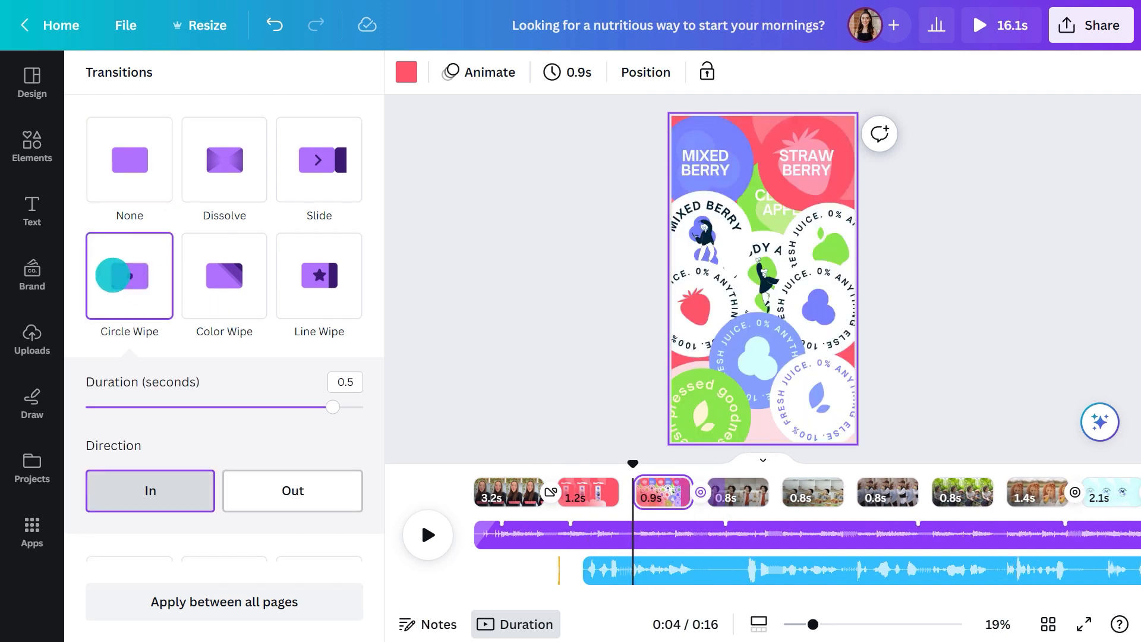
pyautogui.click(306, 486)
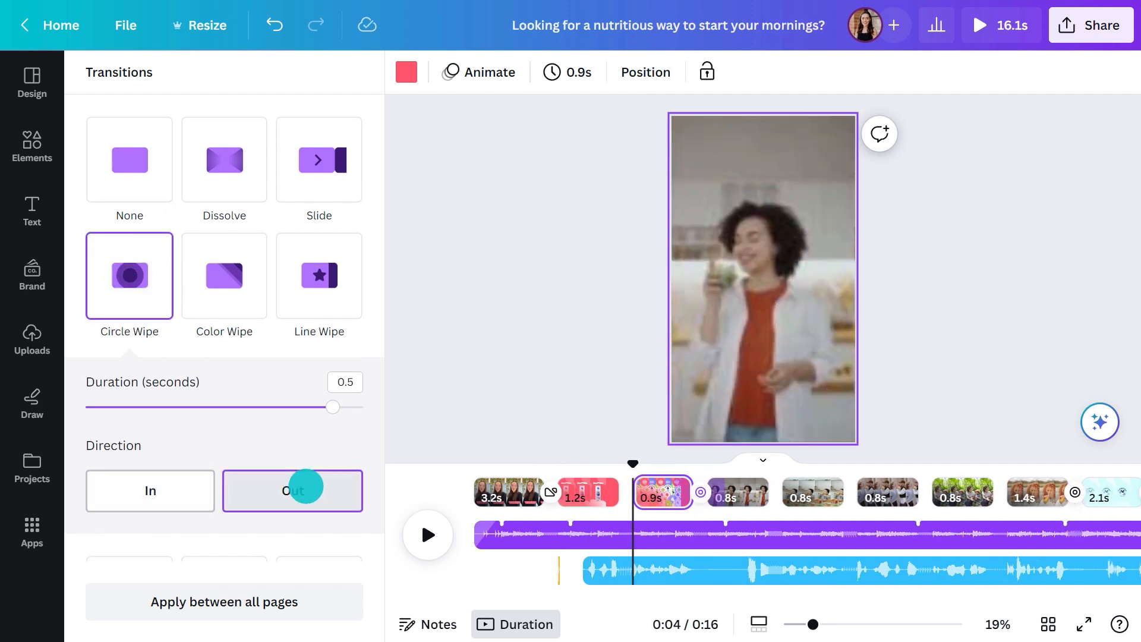
pyautogui.moveTo(320, 407); pyautogui.dragTo(249, 407)
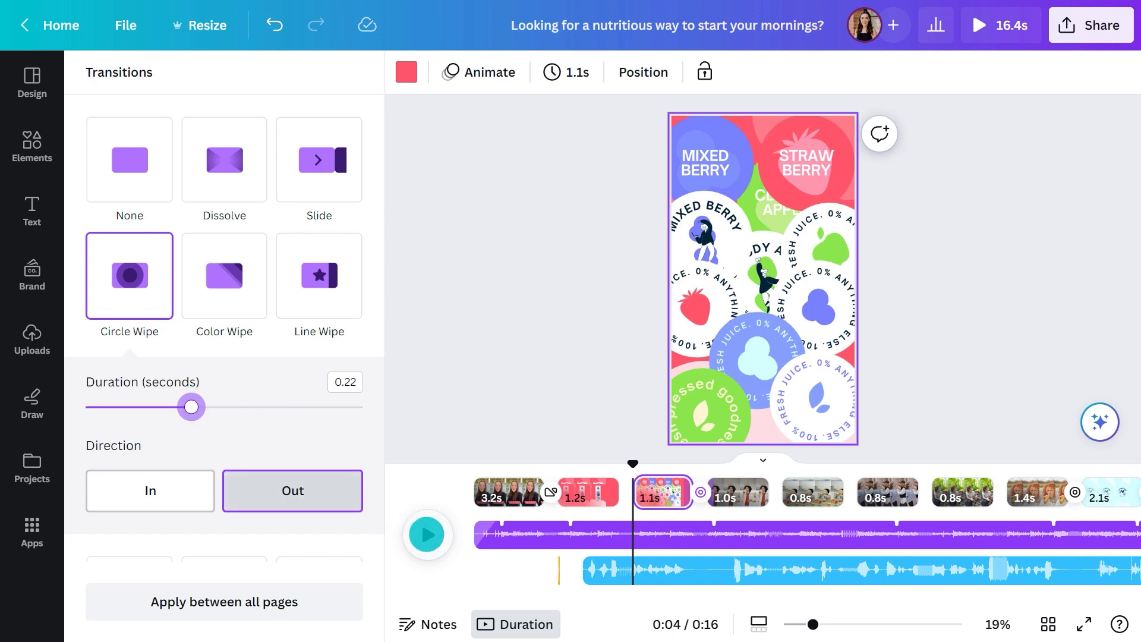
pyautogui.click(427, 534)
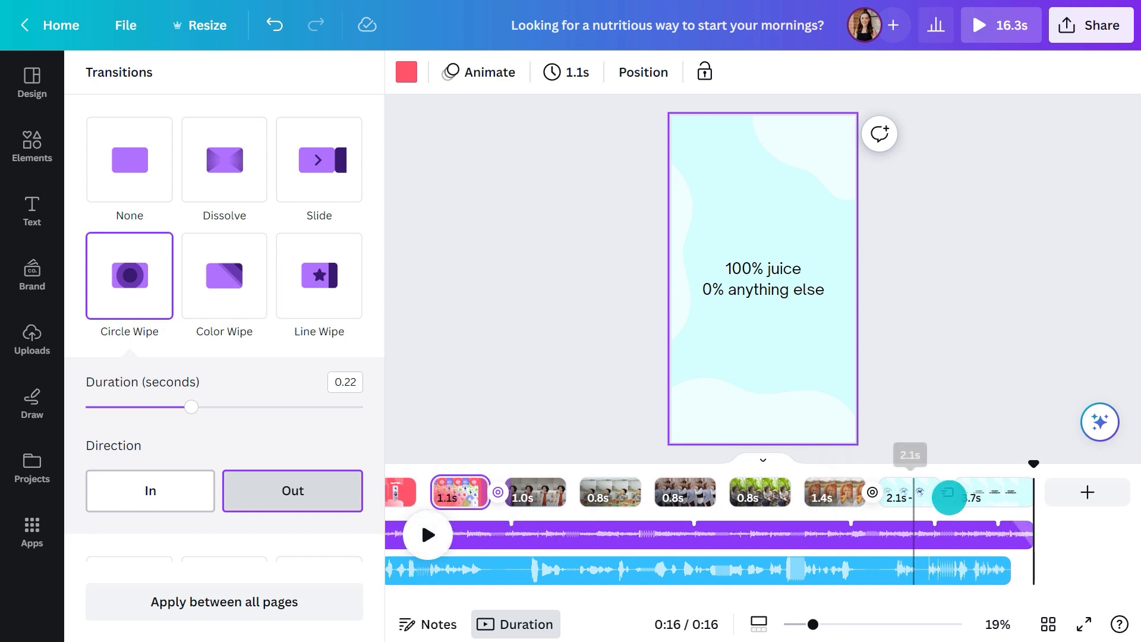
# Show the timing of the "0% anything else" text and trim its start so it enters about midway through the last page, then preview
pyautogui.click(977, 492)
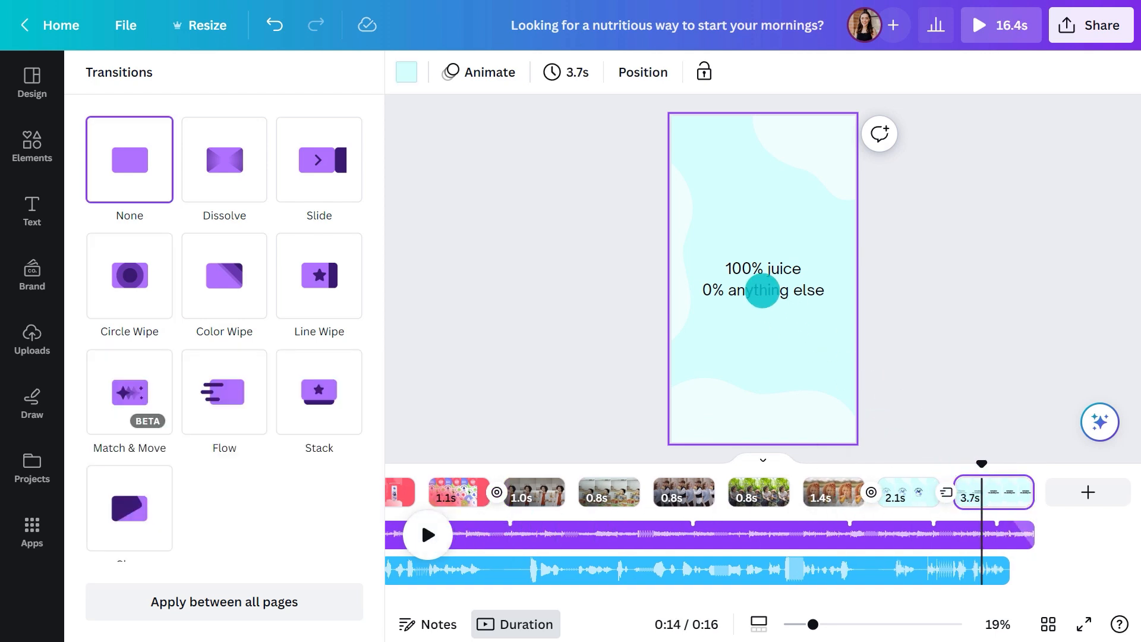
pyautogui.click(764, 290)
pyautogui.click(796, 237)
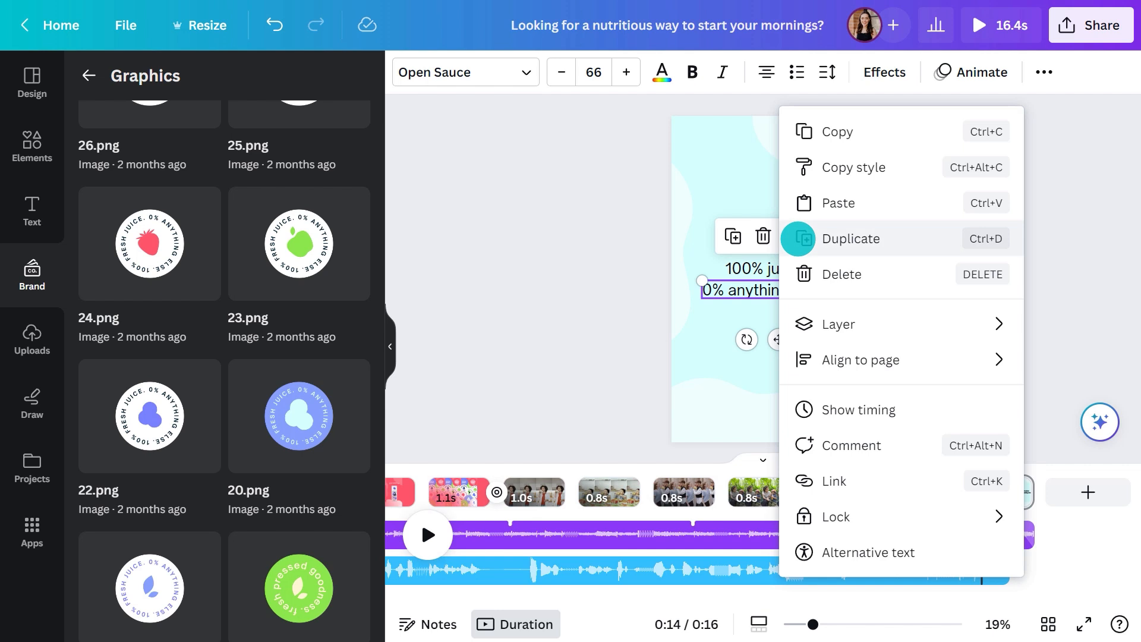
pyautogui.click(825, 409)
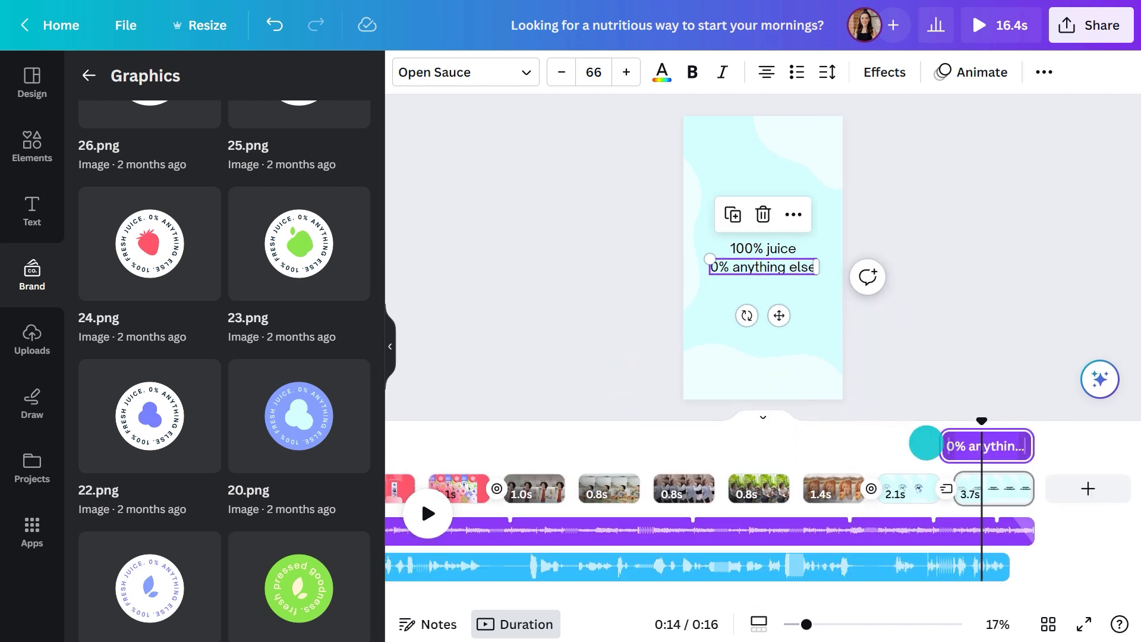
pyautogui.moveTo(943, 447); pyautogui.dragTo(919, 421)
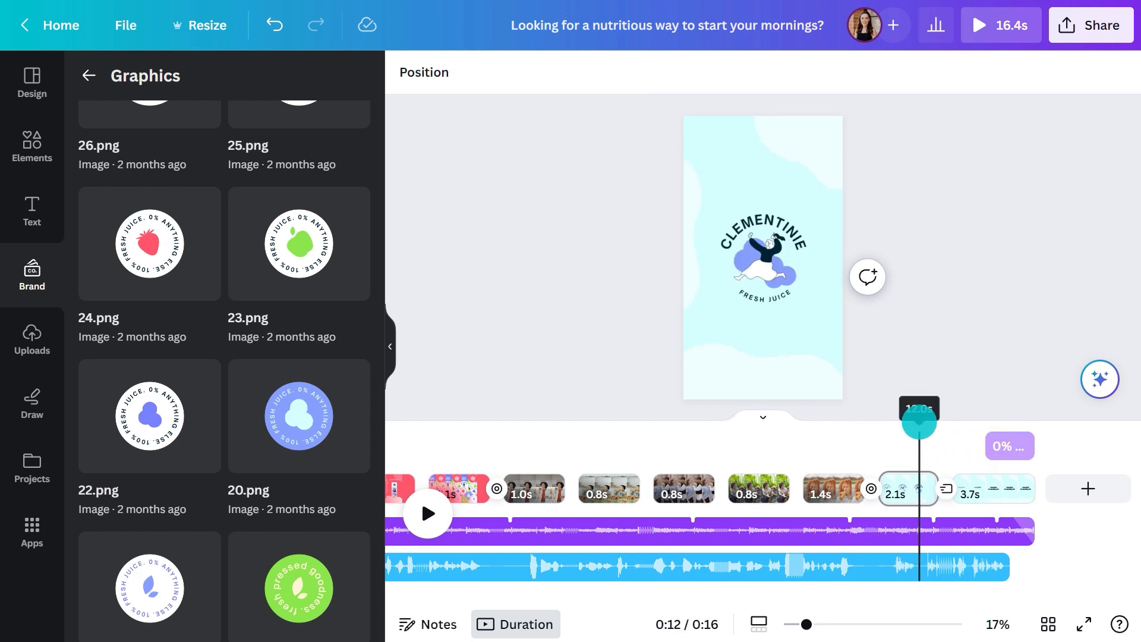
pyautogui.click(436, 505)
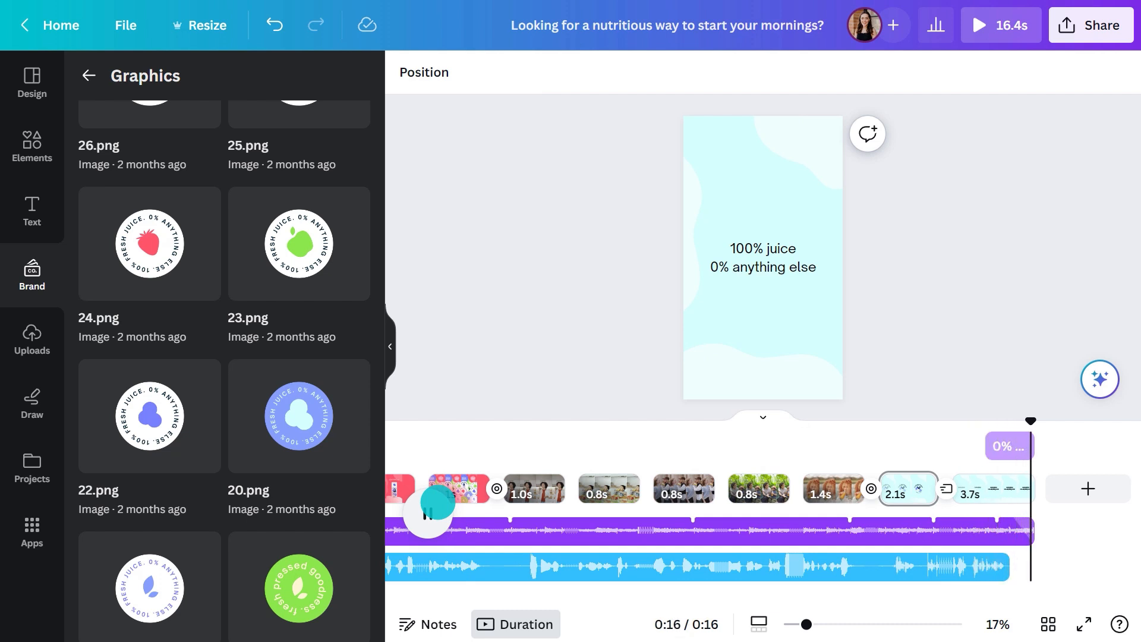
# Search the graphics for "banana" and place a small single yellow banana on the first page, above the caption's left part
pyautogui.moveTo(1032, 418); pyautogui.dragTo(413, 425)
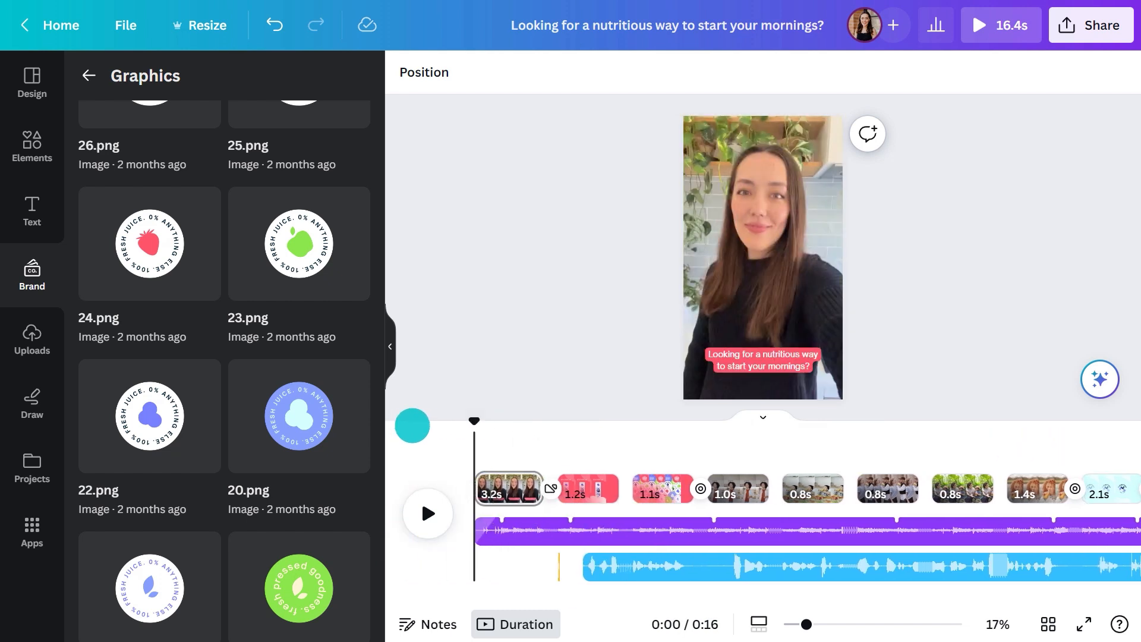
pyautogui.click(44, 148)
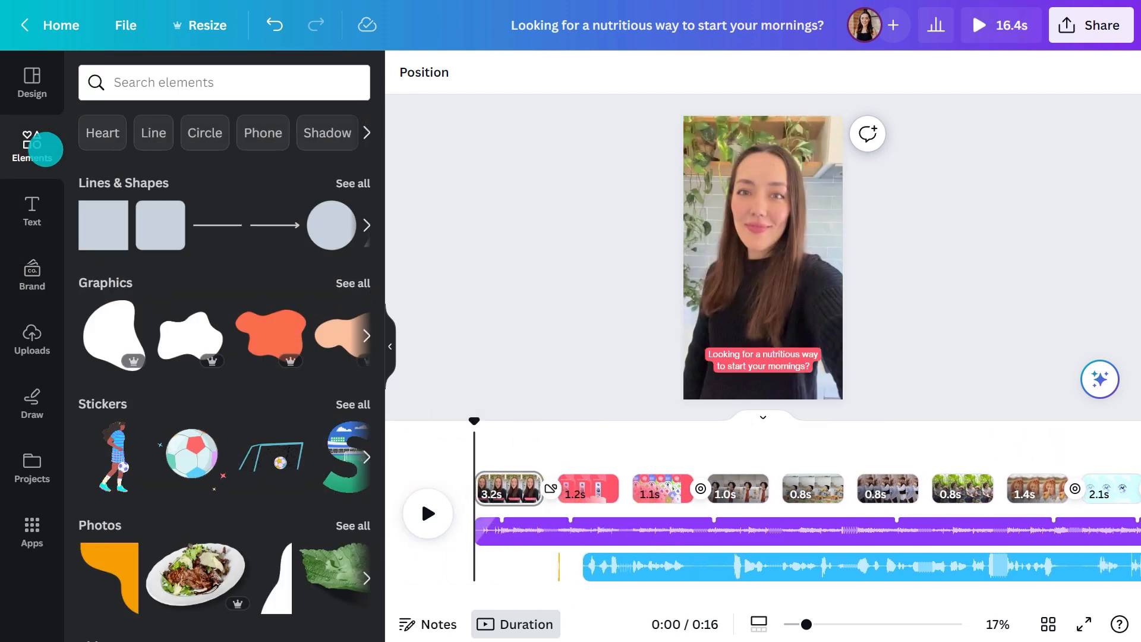
pyautogui.click(148, 84)
pyautogui.write('banana')
pyautogui.press('Return')
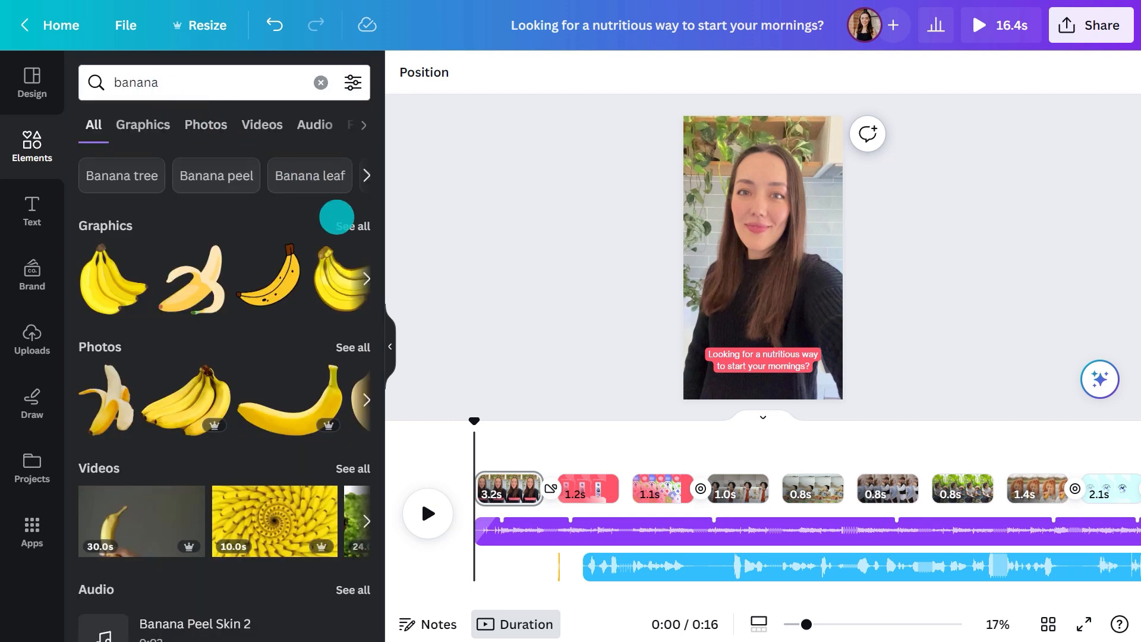
pyautogui.click(345, 219)
pyautogui.scroll(-3, 372, 251)
pyautogui.scroll(-5, 372, 252)
pyautogui.moveTo(93, 420); pyautogui.dragTo(706, 280)
pyautogui.moveTo(695, 227); pyautogui.dragTo(726, 298)
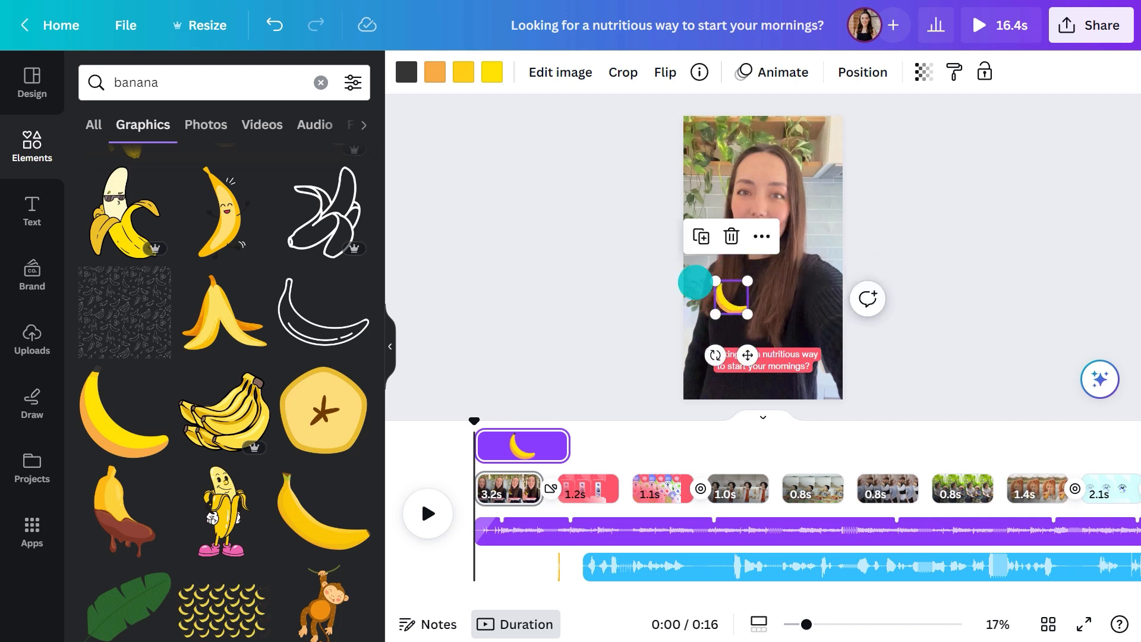
# Search the graphics for "orange" and place a small orange slice opposite the banana, above the caption's right part
pyautogui.doubleClick(288, 82)
pyautogui.write('orange')
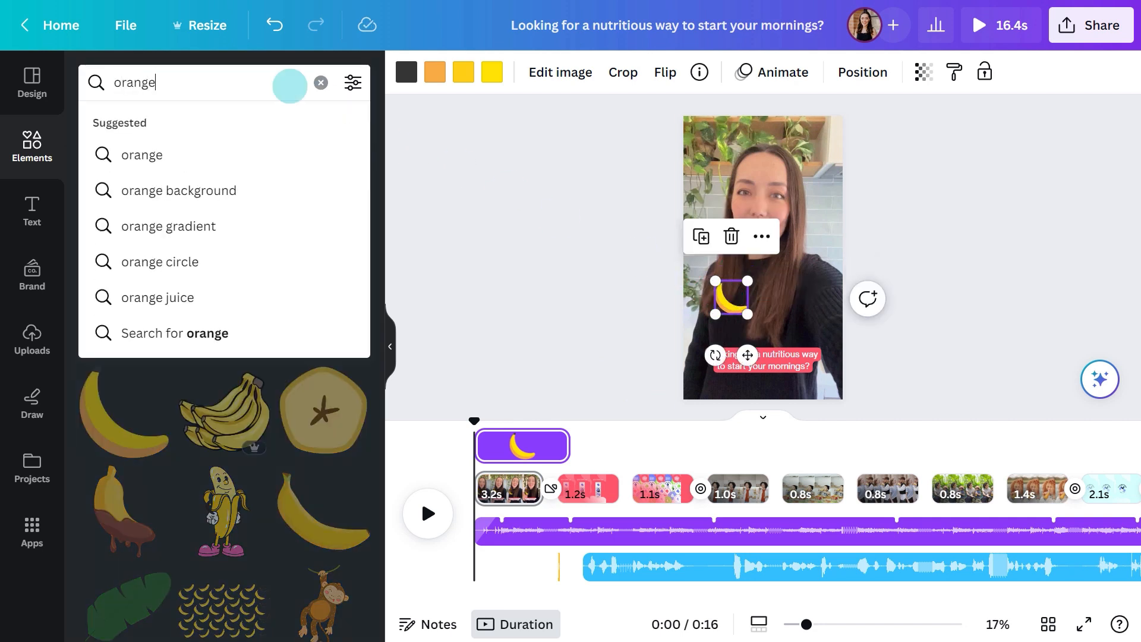
pyautogui.press('Return')
pyautogui.moveTo(815, 325); pyautogui.dragTo(795, 295)
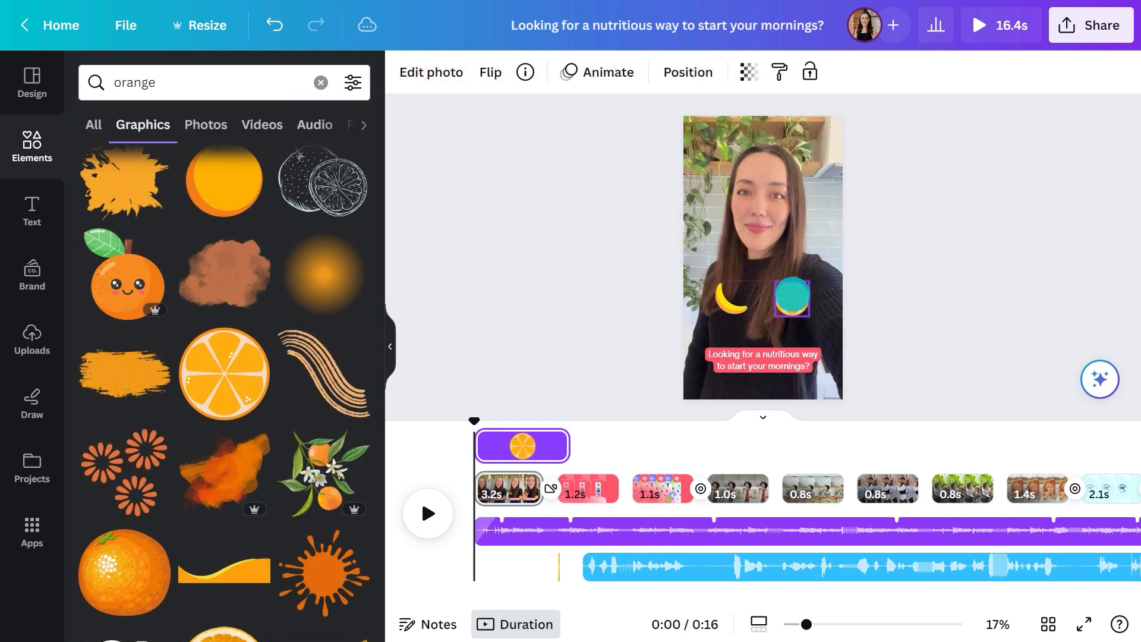
# Hide the element timing for the orange slice and collapse the timeline to show the pages stacked
pyautogui.click(823, 236)
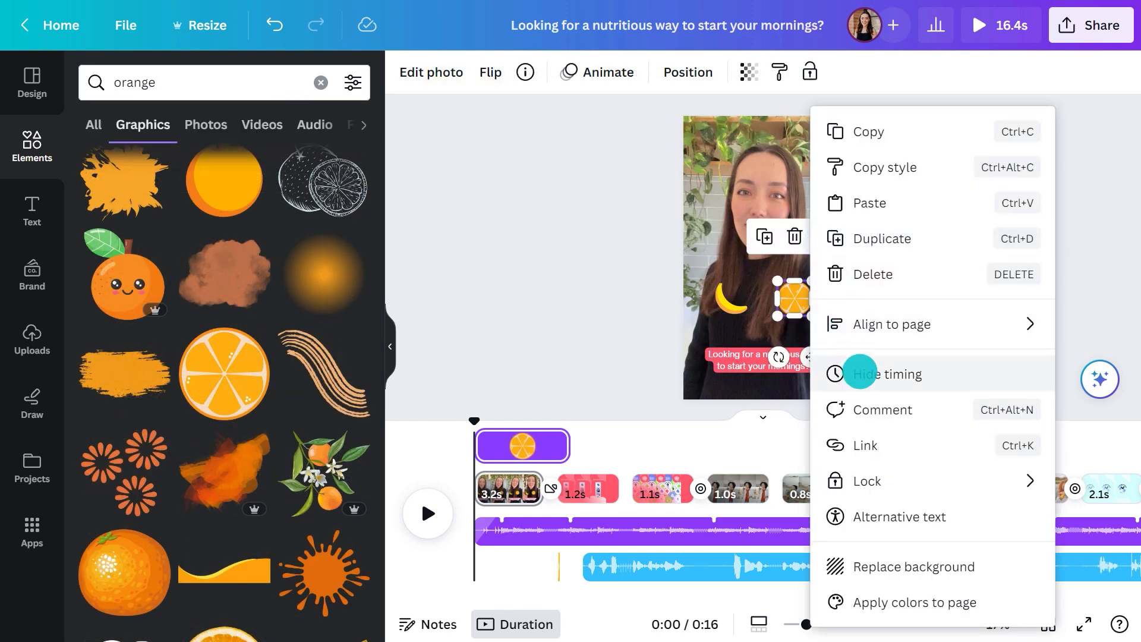
pyautogui.click(860, 372)
pyautogui.click(765, 458)
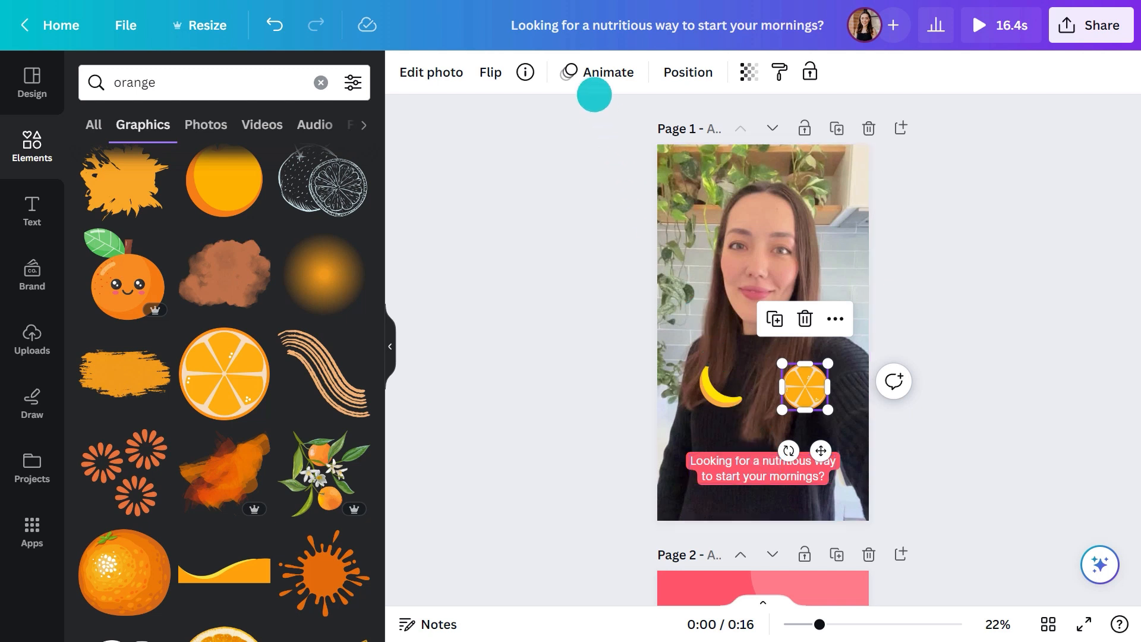
# Move the orange slice mostly off the first page's left edge and the banana mostly off its right edge, with the animation options open
pyautogui.click(583, 72)
pyautogui.moveTo(805, 385); pyautogui.dragTo(652, 361)
pyautogui.moveTo(716, 387); pyautogui.dragTo(858, 418)
pyautogui.click(870, 410)
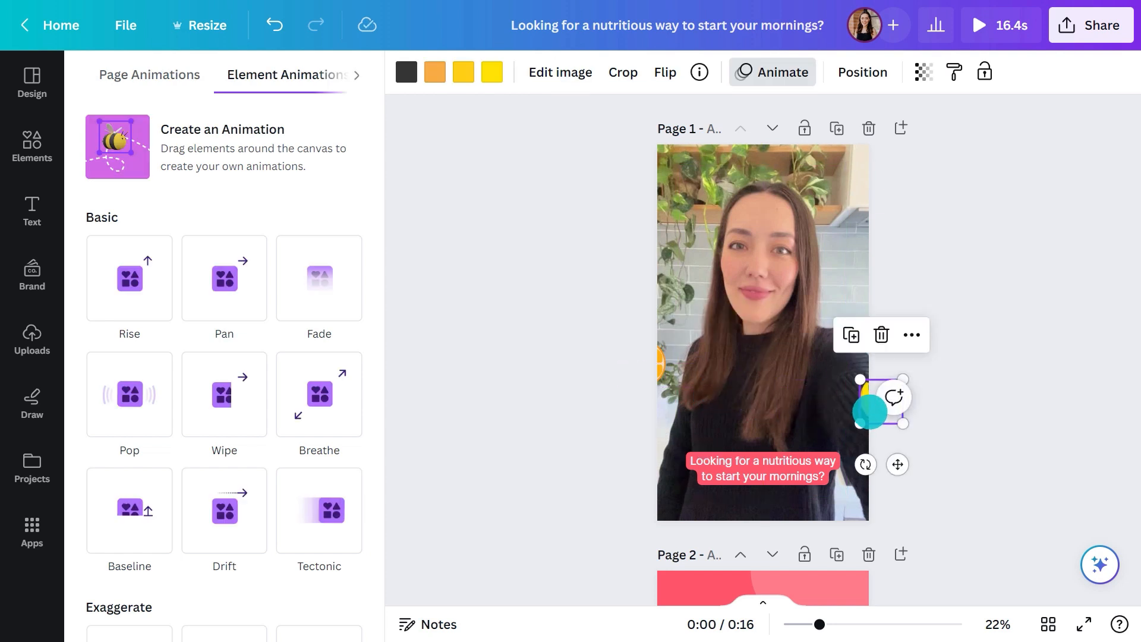
# Create a custom animation moving the orange slice along a wavy path to the lower right, with speed about 70% and the Rotate effect
pyautogui.click(663, 365)
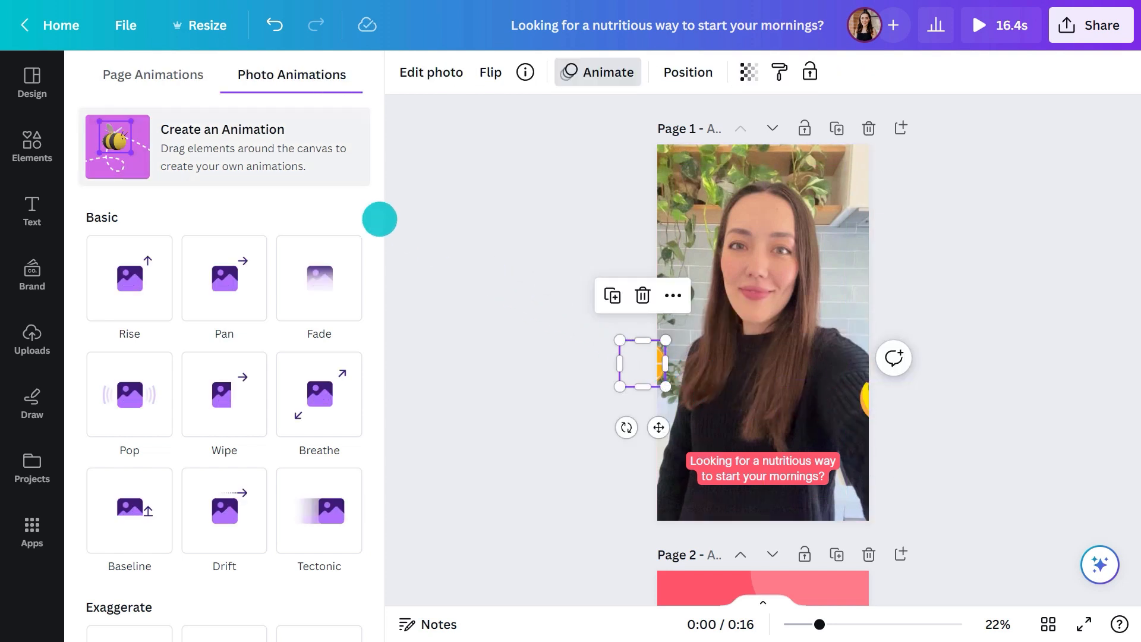
pyautogui.click(232, 143)
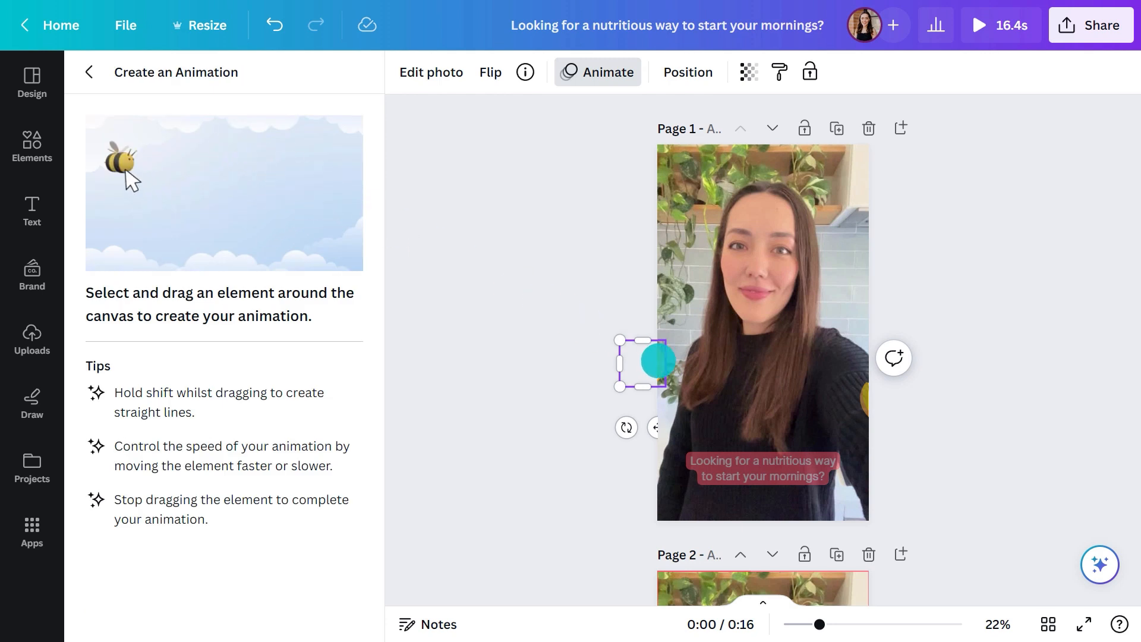
pyautogui.moveTo(676, 371)
pyautogui.mouseDown()
pyautogui.moveTo(695, 394)
pyautogui.moveTo(772, 432)
pyautogui.moveTo(853, 444)
pyautogui.mouseUp()
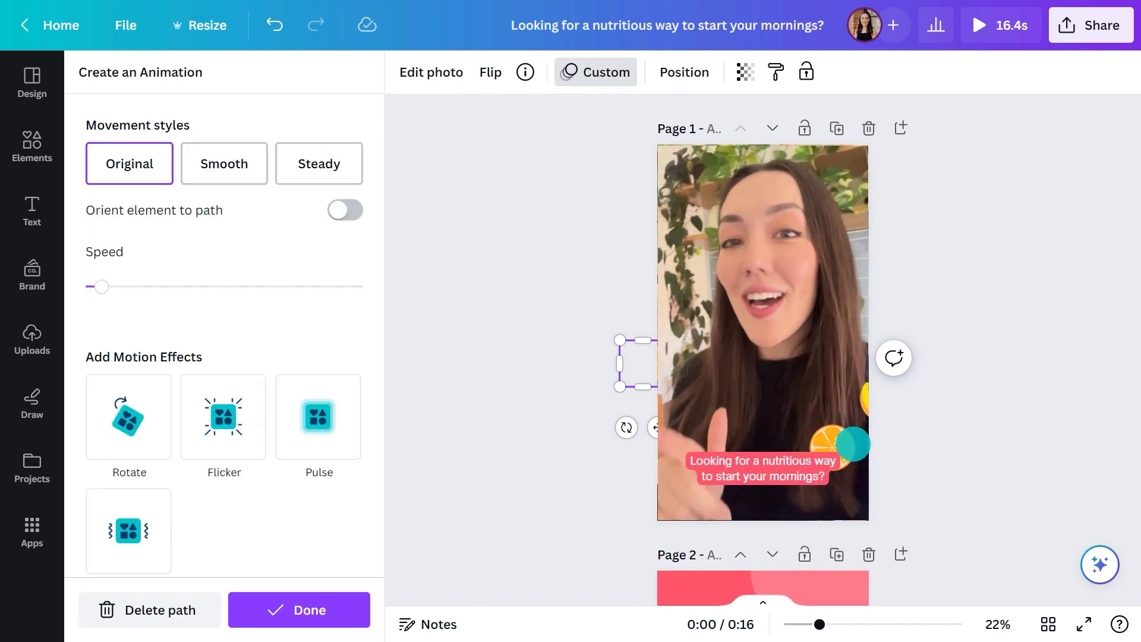
pyautogui.moveTo(128, 285); pyautogui.dragTo(285, 296)
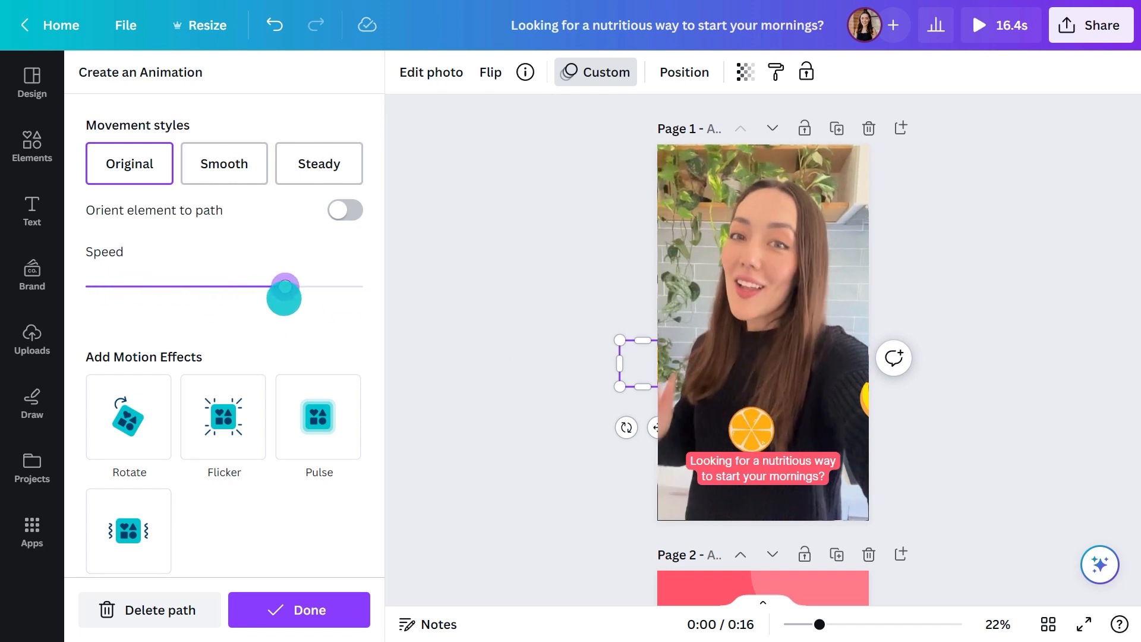
pyautogui.click(144, 391)
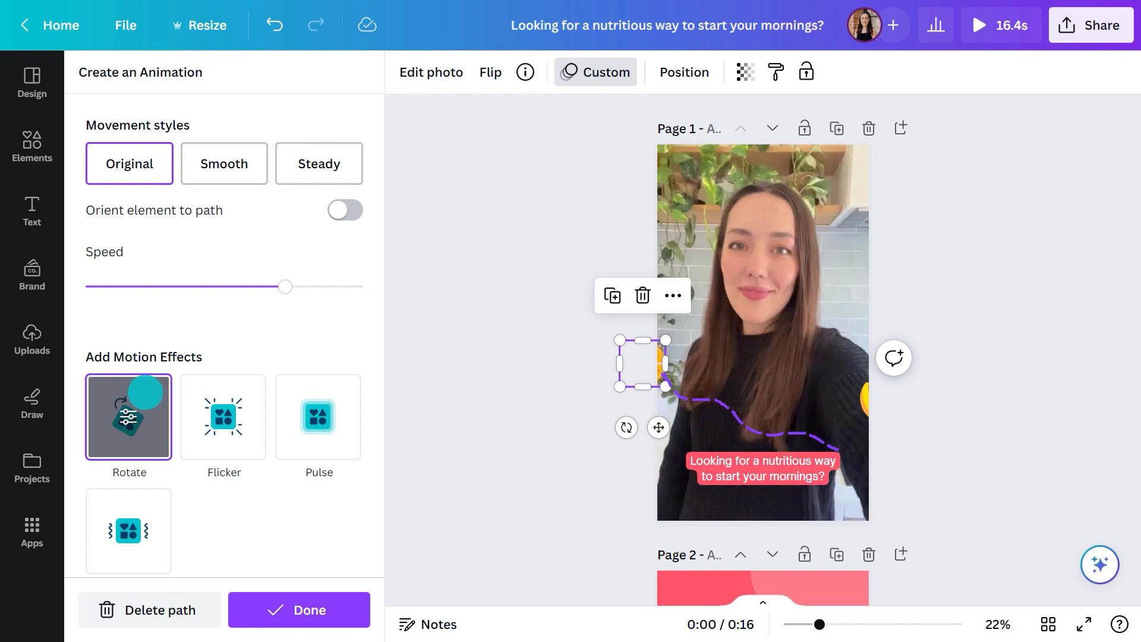
# Create a wavy custom animation path for the banana toward the caption's left end, with Smooth movement, Orient element to path and medium speed
pyautogui.click(867, 403)
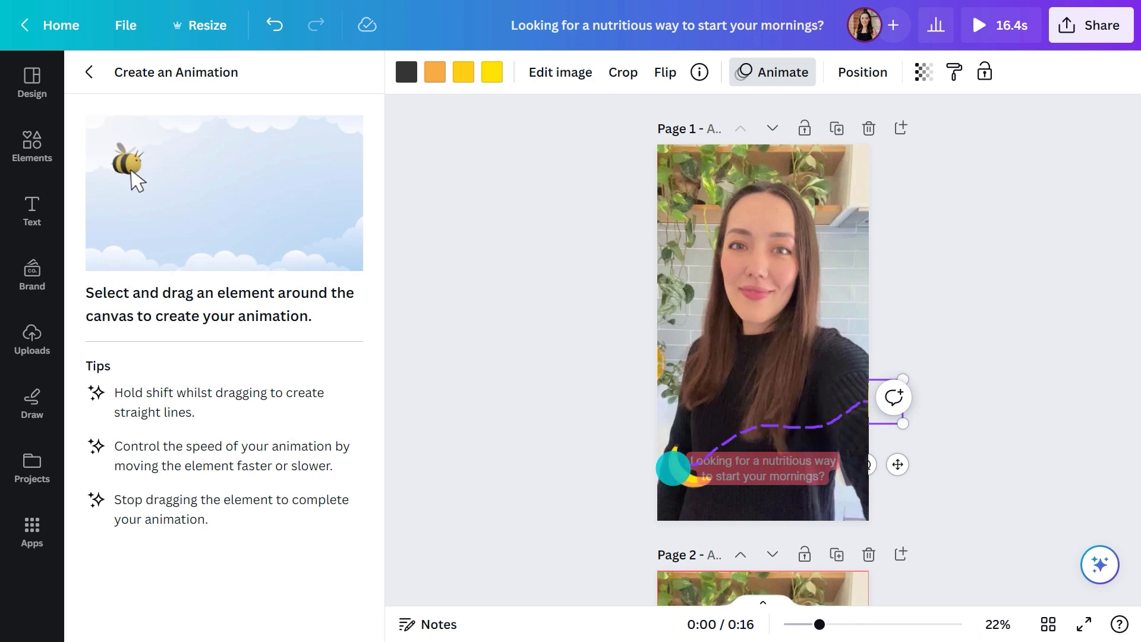
pyautogui.moveTo(694, 466); pyautogui.dragTo(692, 467)
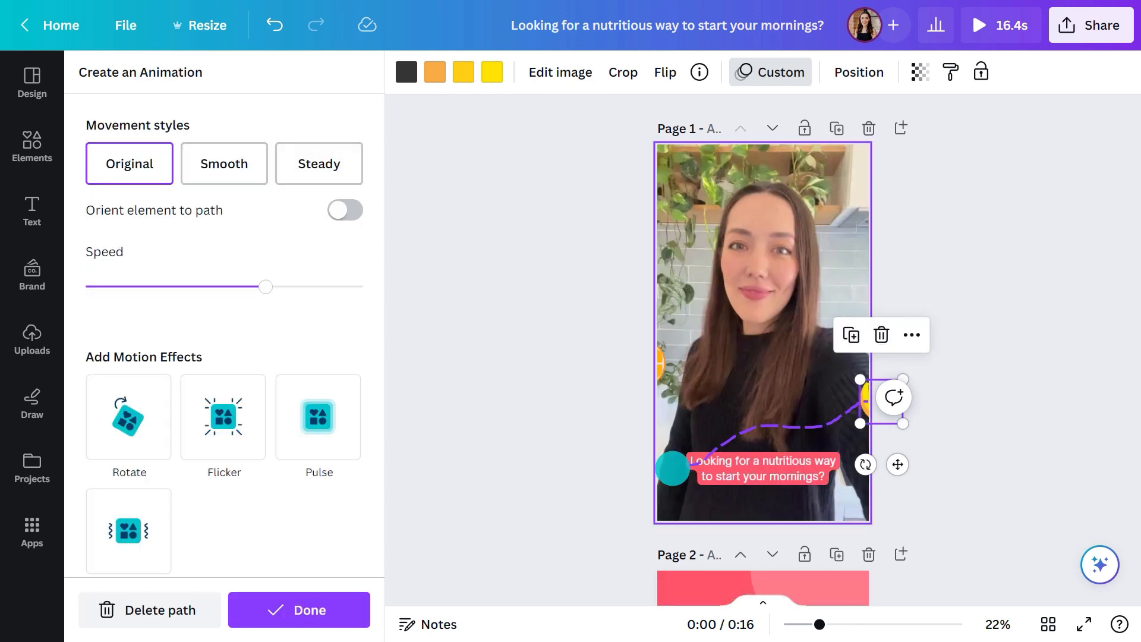
pyautogui.click(241, 173)
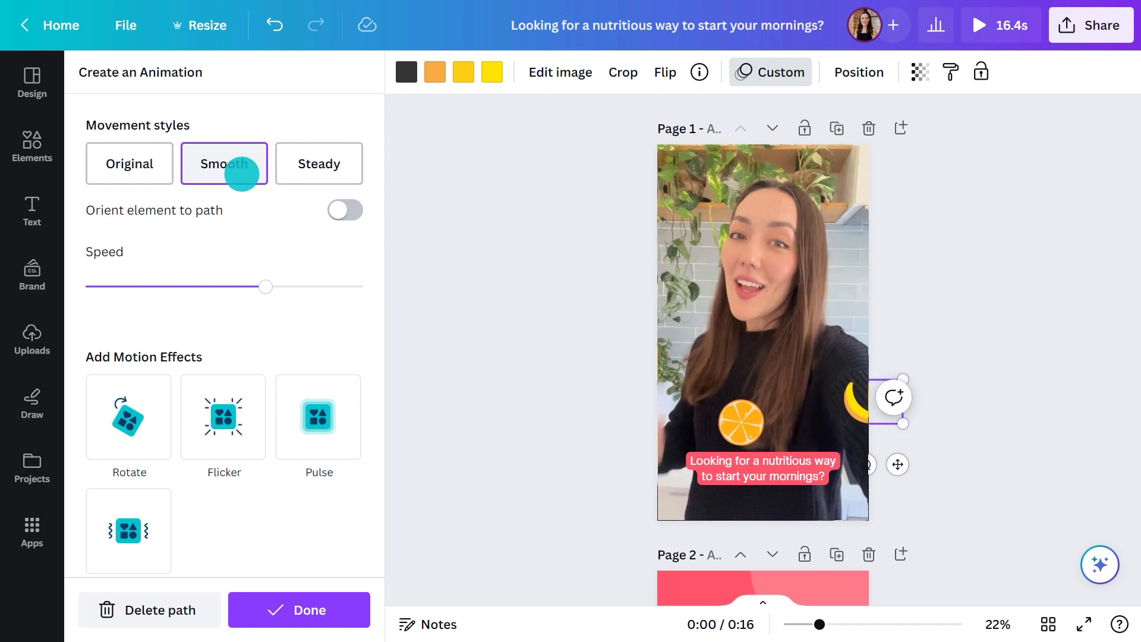
pyautogui.click(338, 211)
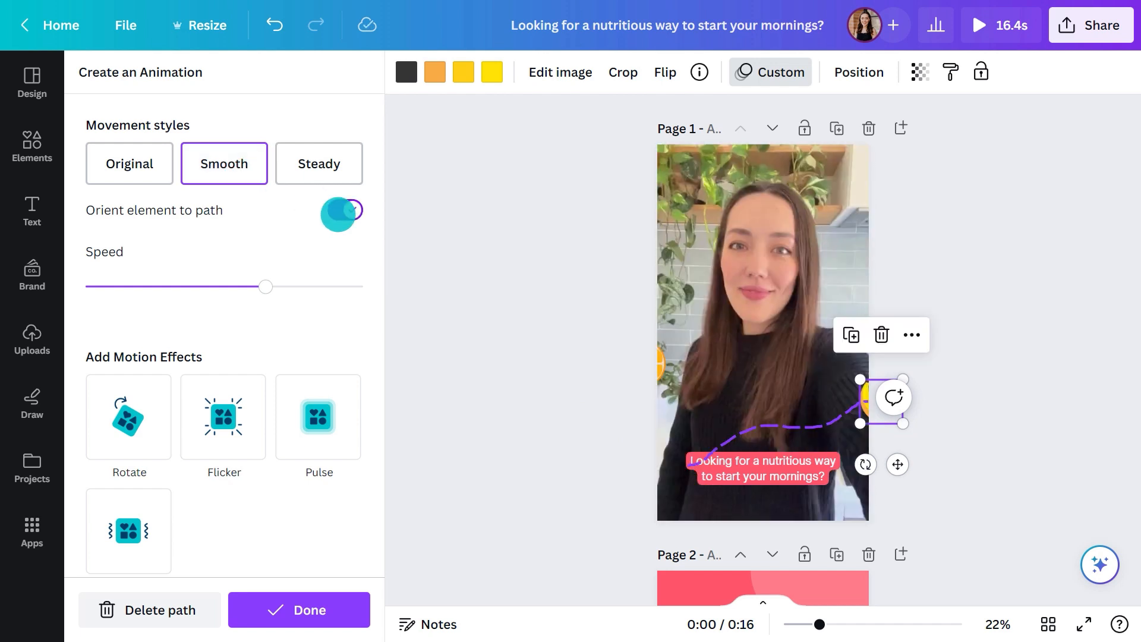
pyautogui.moveTo(209, 288); pyautogui.dragTo(204, 286)
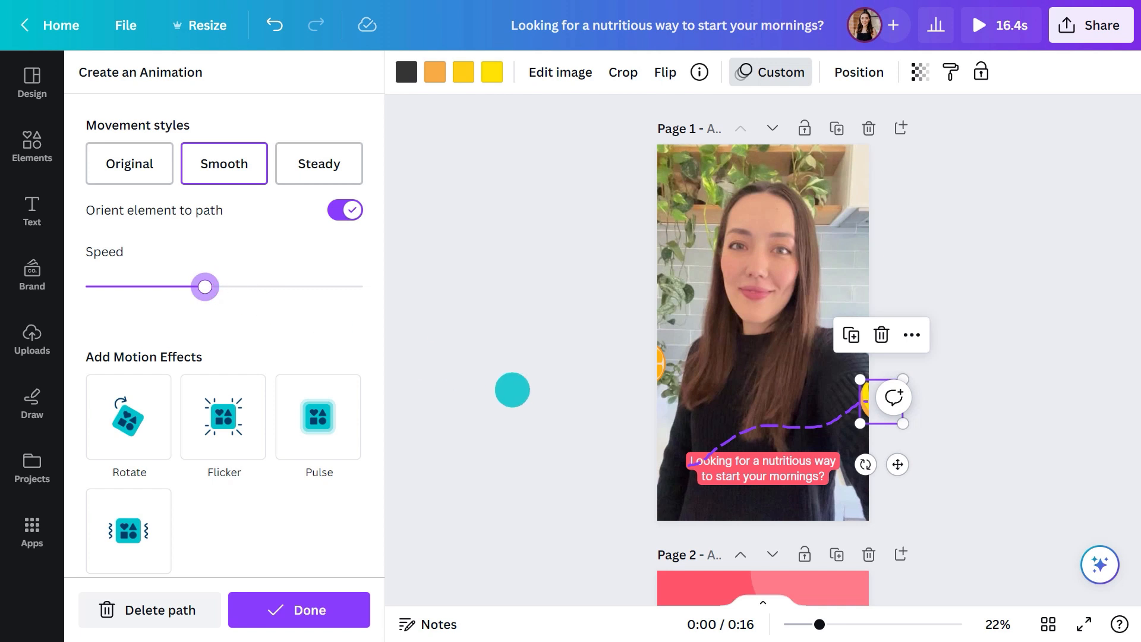
# Apply the Typewriter text animation to the first page's caption, then expand the timeline and preview the video
pyautogui.click(721, 460)
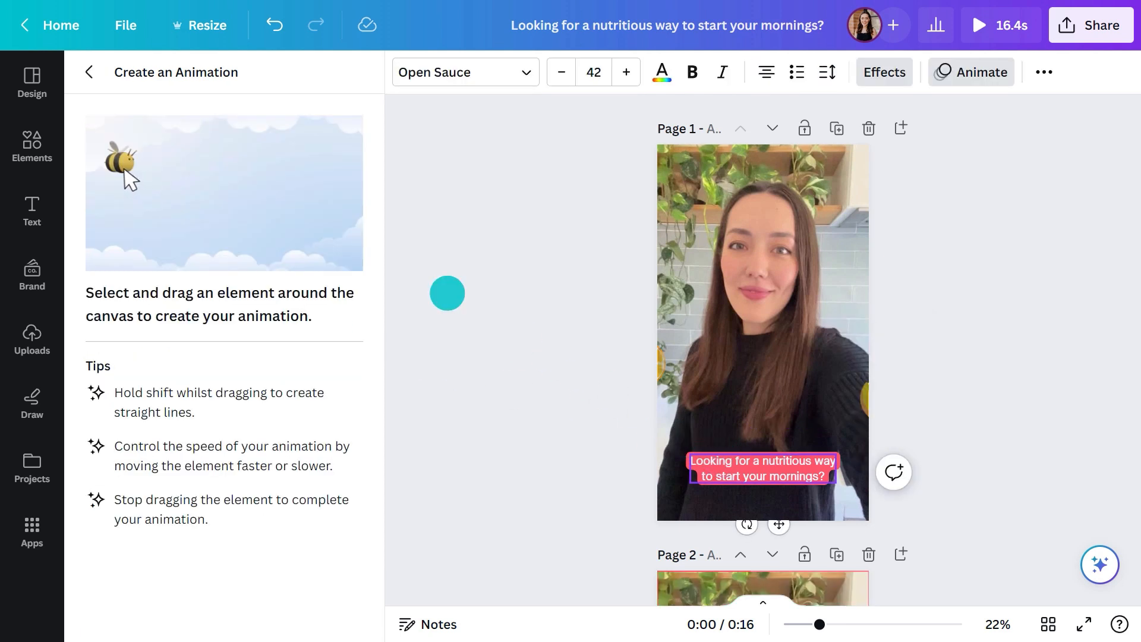
pyautogui.click(89, 72)
pyautogui.scroll(-6, 84, 204)
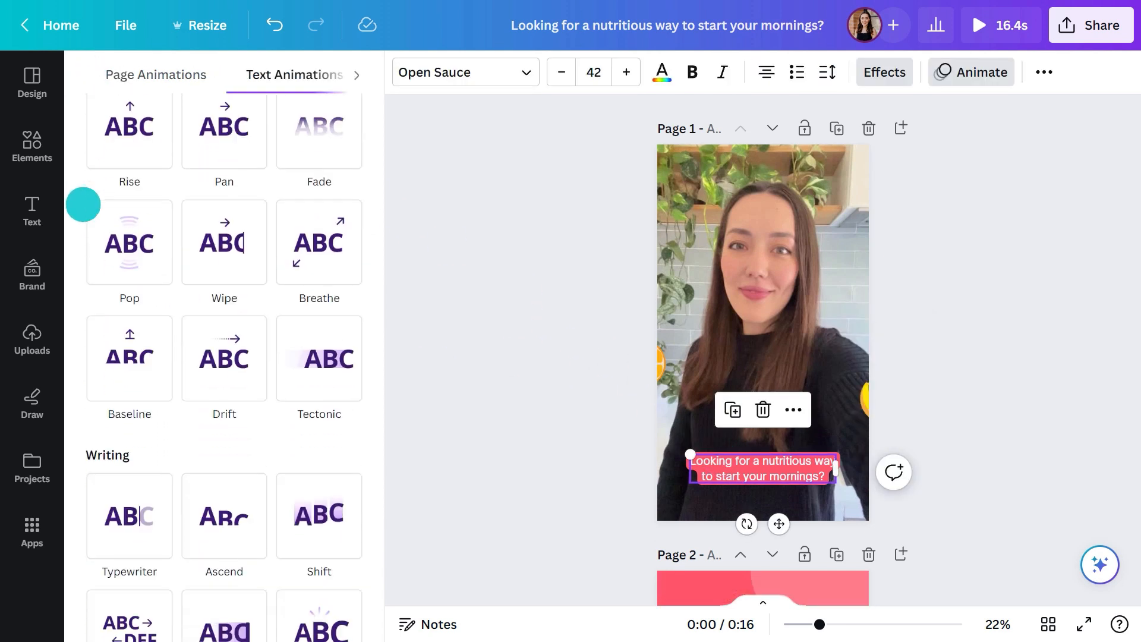
pyautogui.click(130, 296)
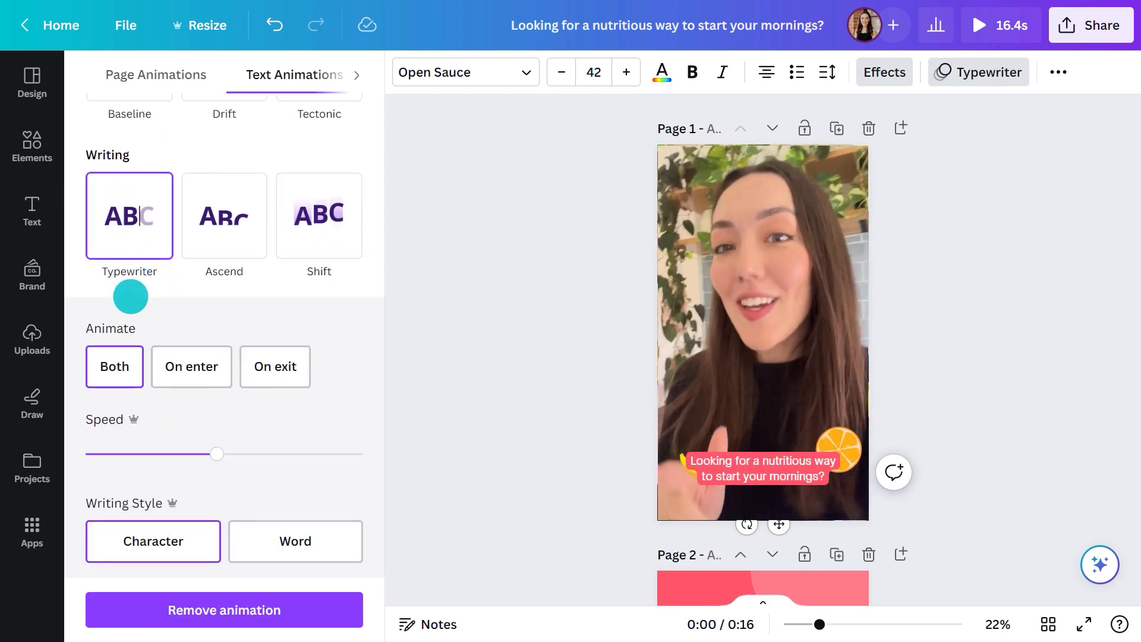
pyautogui.click(763, 602)
pyautogui.click(426, 533)
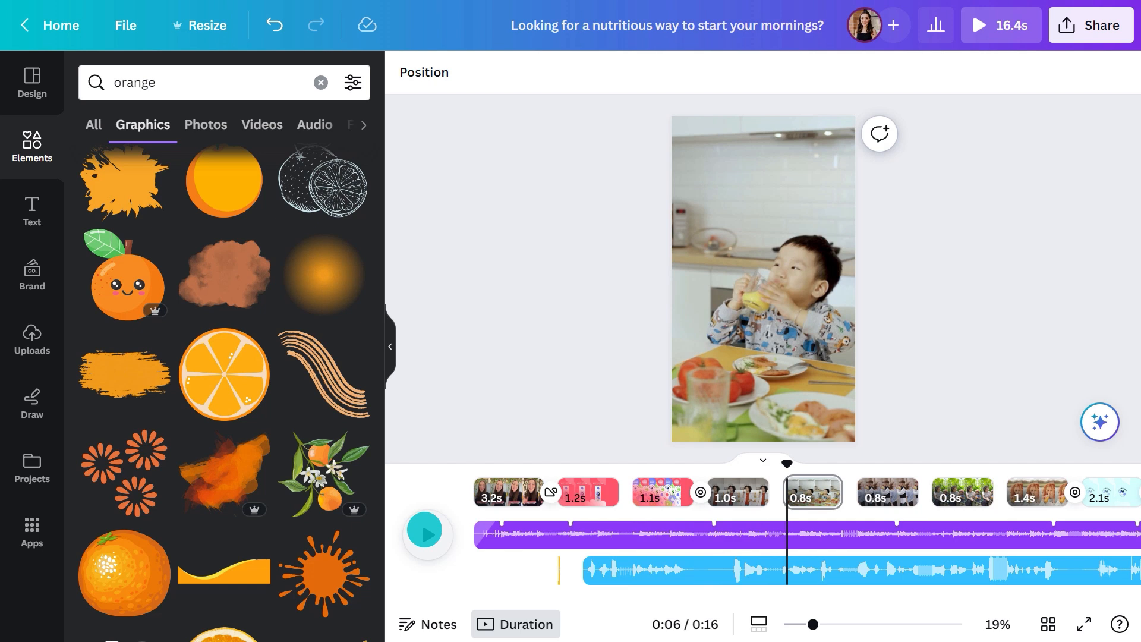
# Apply the Solar filter to the video of the woman drinking green juice and set its intensity to 25
pyautogui.click(722, 492)
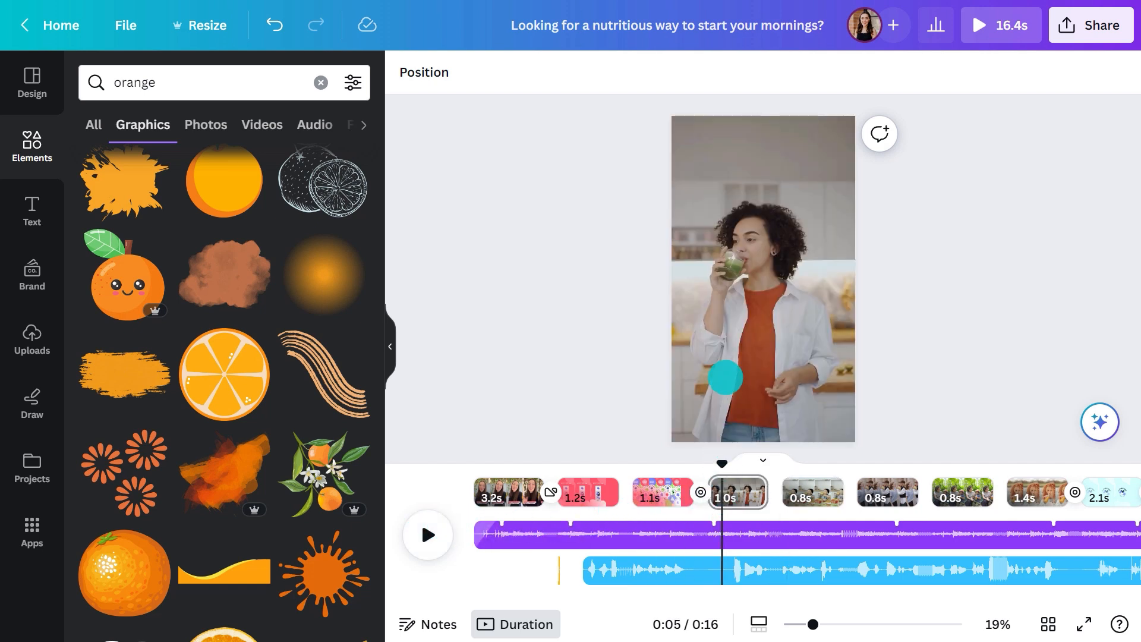
pyautogui.click(725, 377)
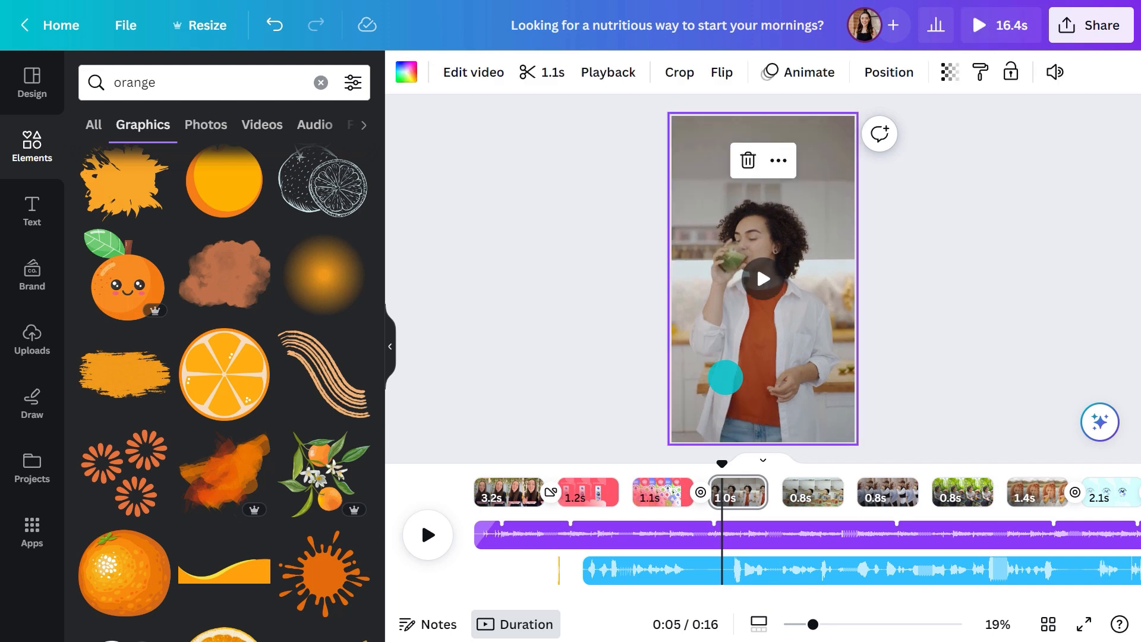
pyautogui.click(451, 74)
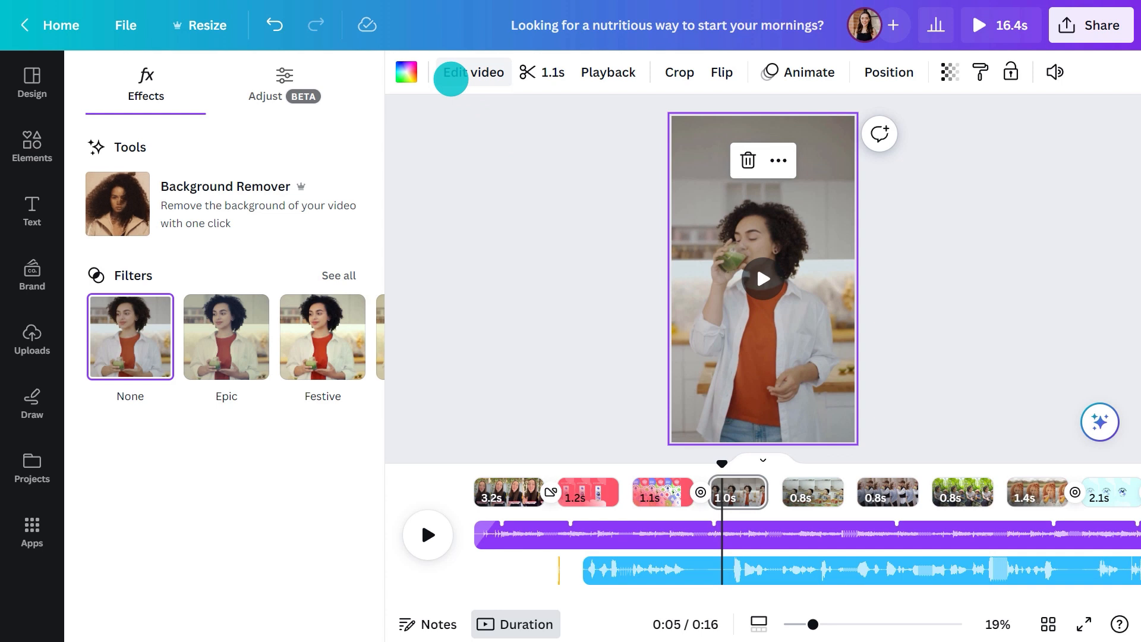
pyautogui.click(360, 332)
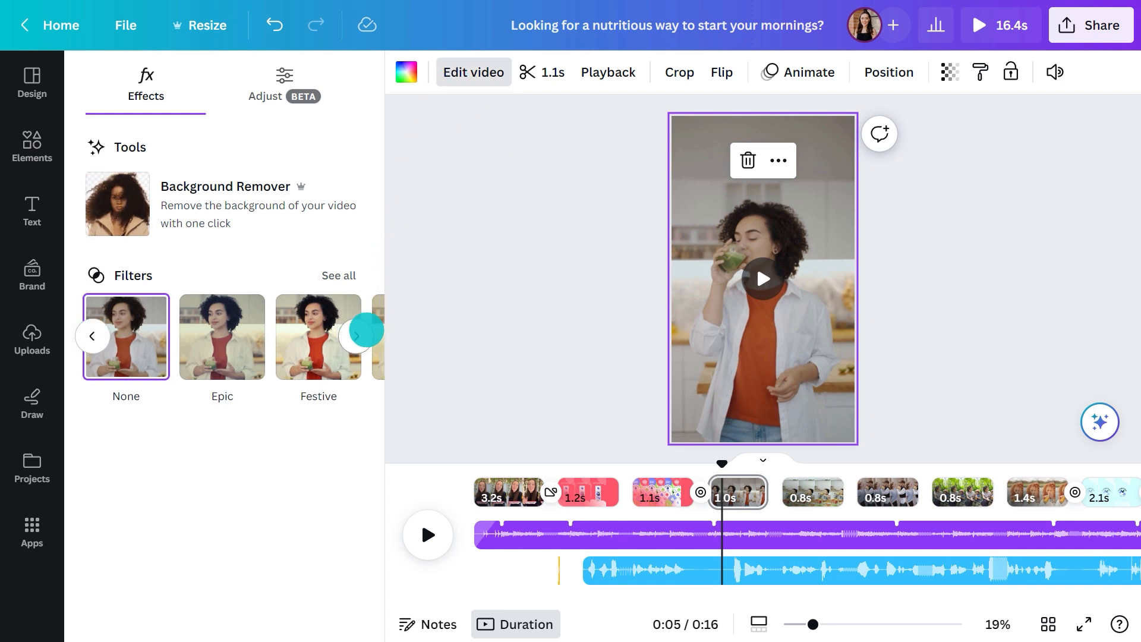
pyautogui.click(303, 340)
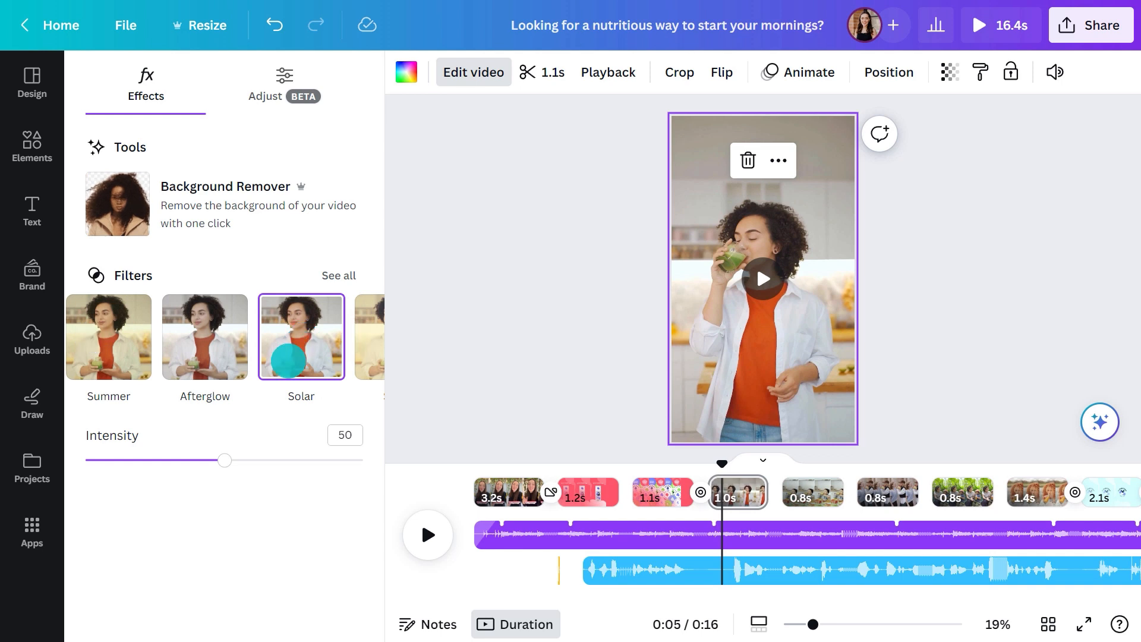
pyautogui.moveTo(224, 460); pyautogui.dragTo(163, 462)
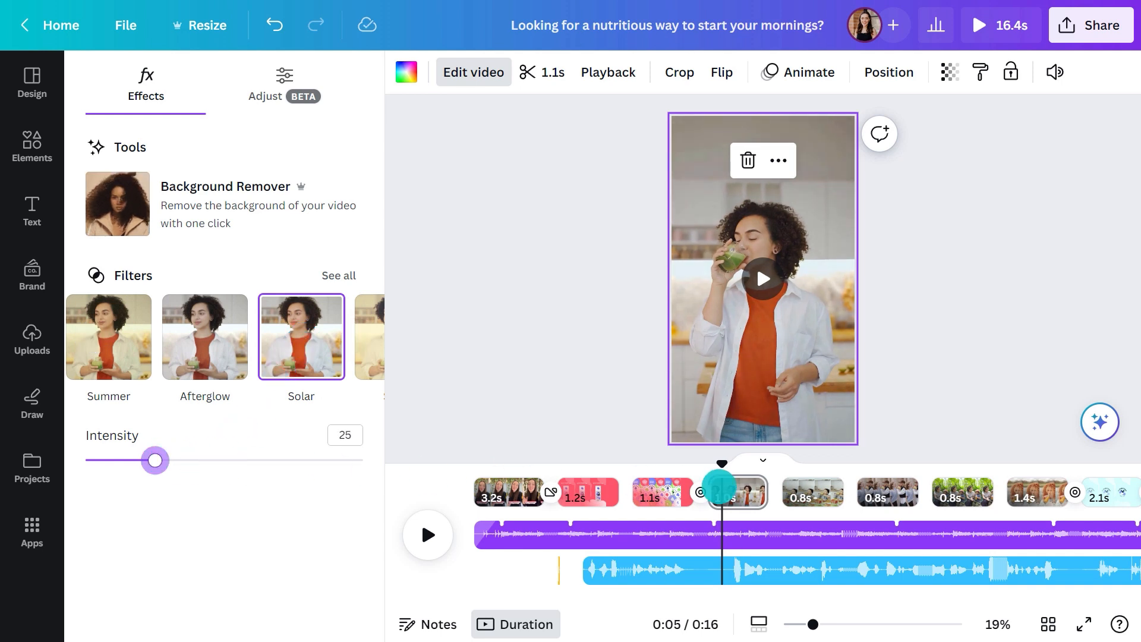
# Apply the Solar filter to the clip of the child drinking juice at the breakfast table and lower its intensity
pyautogui.click(816, 492)
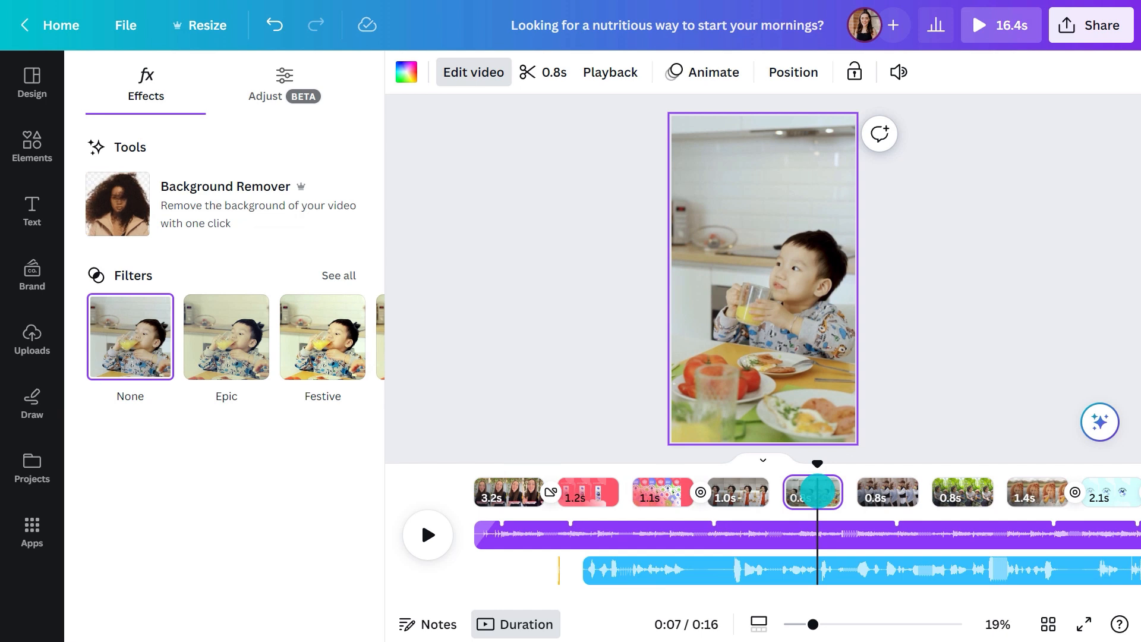
pyautogui.click(368, 342)
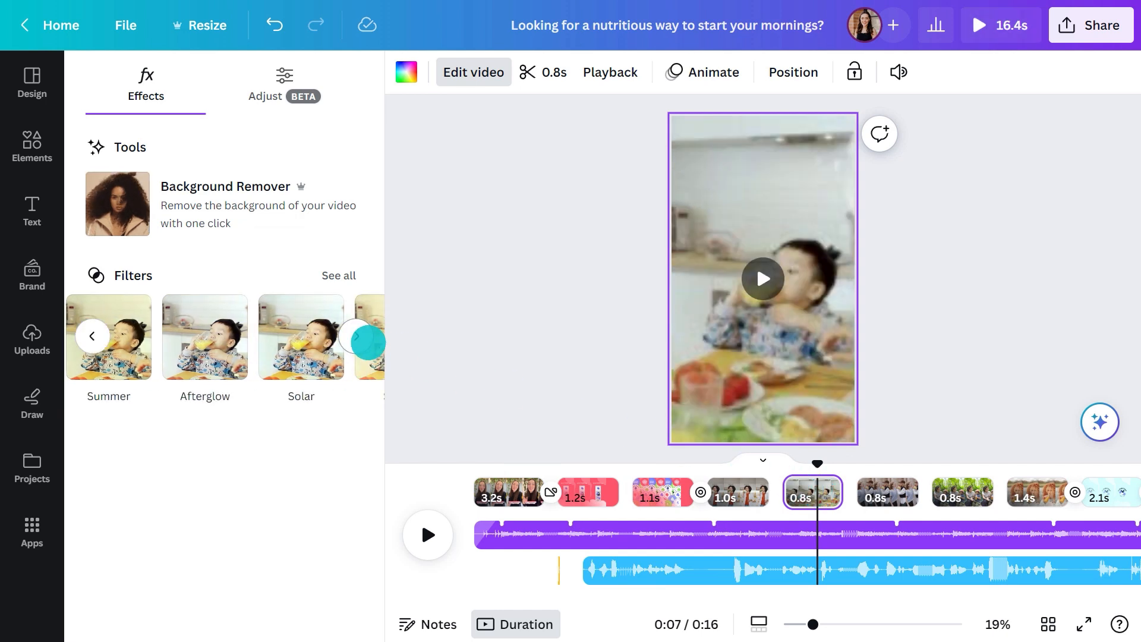
pyautogui.click(311, 350)
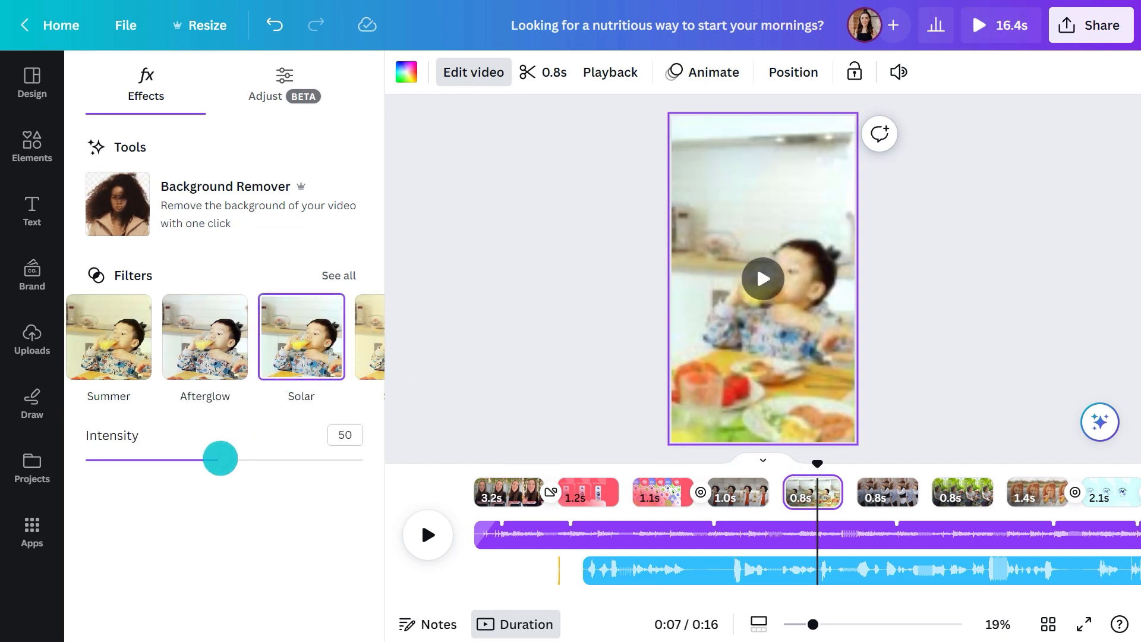
pyautogui.moveTo(224, 460); pyautogui.dragTo(168, 458)
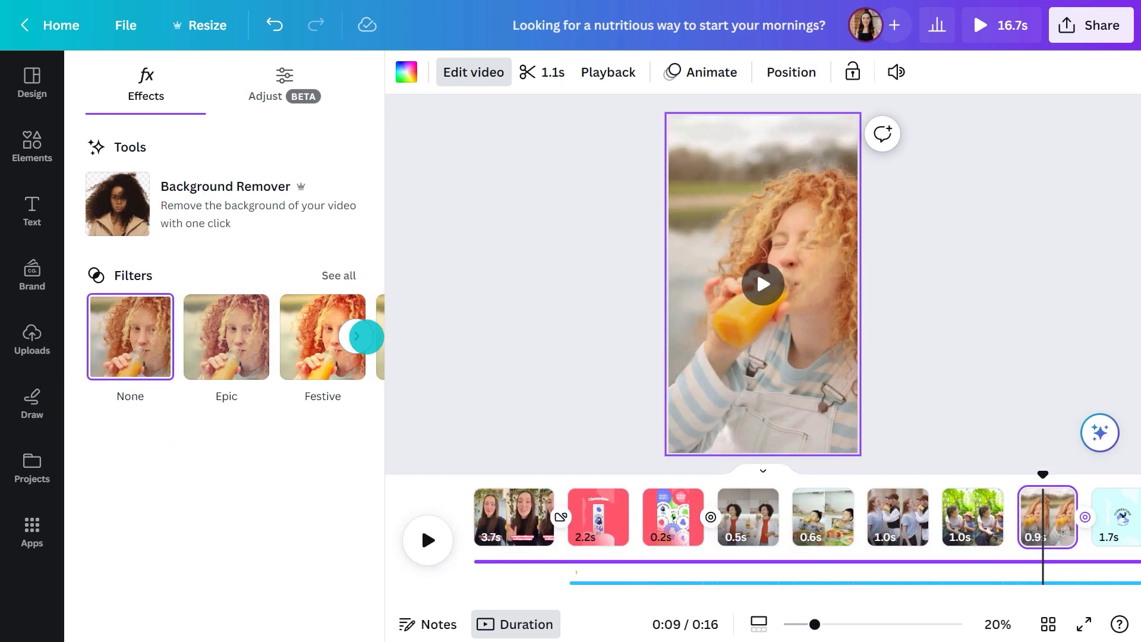
# Apply the Solar filter to the curly red-haired person's juice clip with lowered intensity, and play the whole video from the start
pyautogui.click(360, 338)
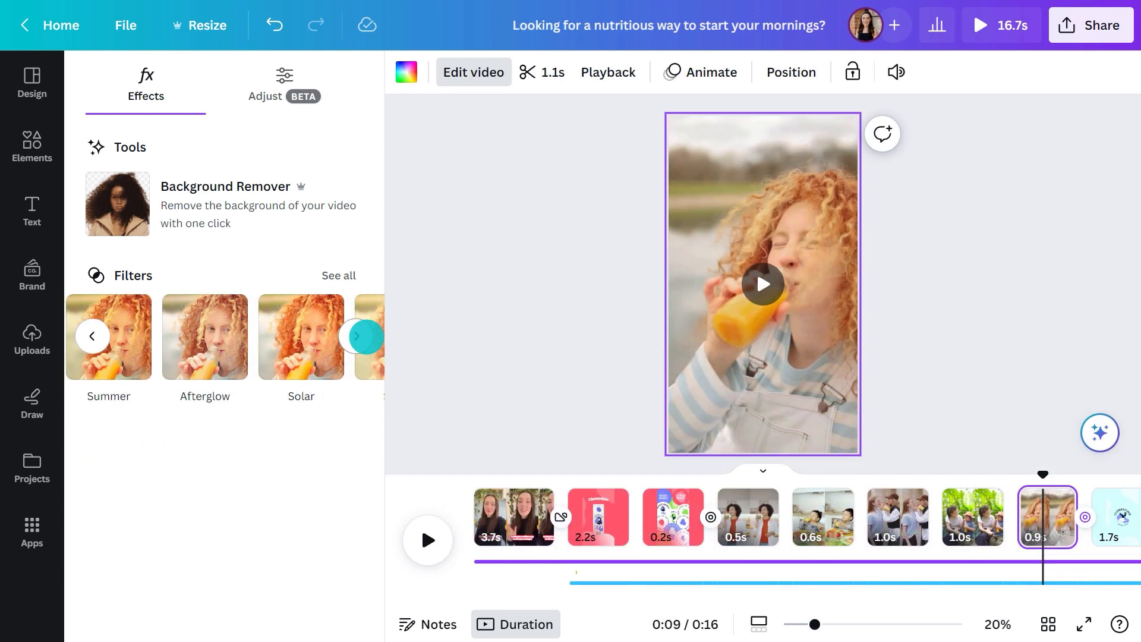
pyautogui.click(306, 338)
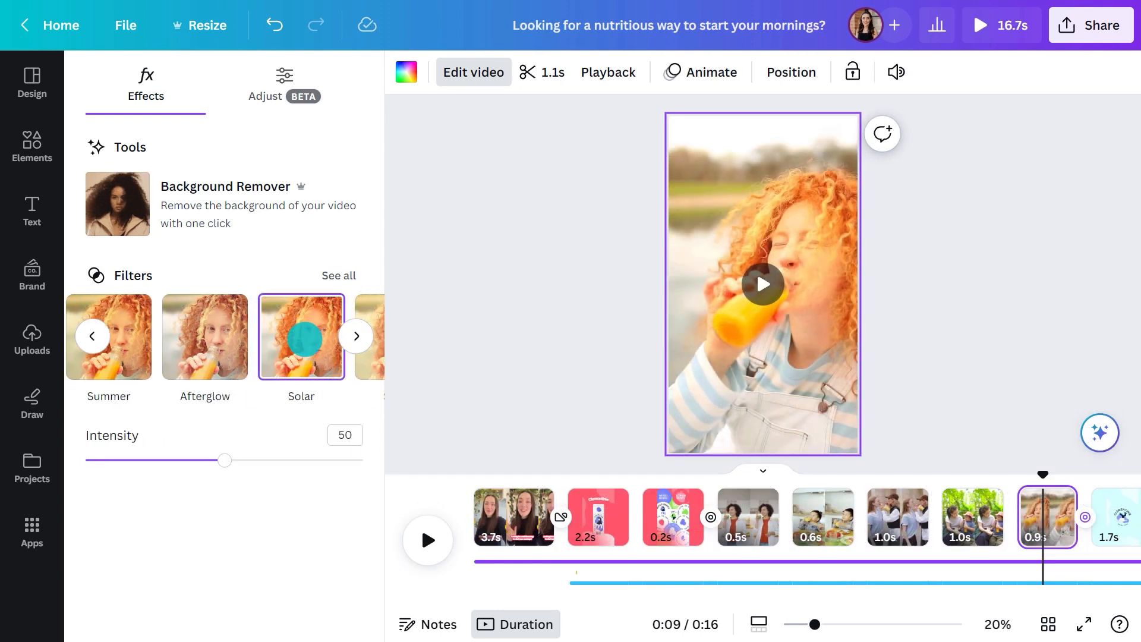
pyautogui.moveTo(224, 460); pyautogui.dragTo(155, 459)
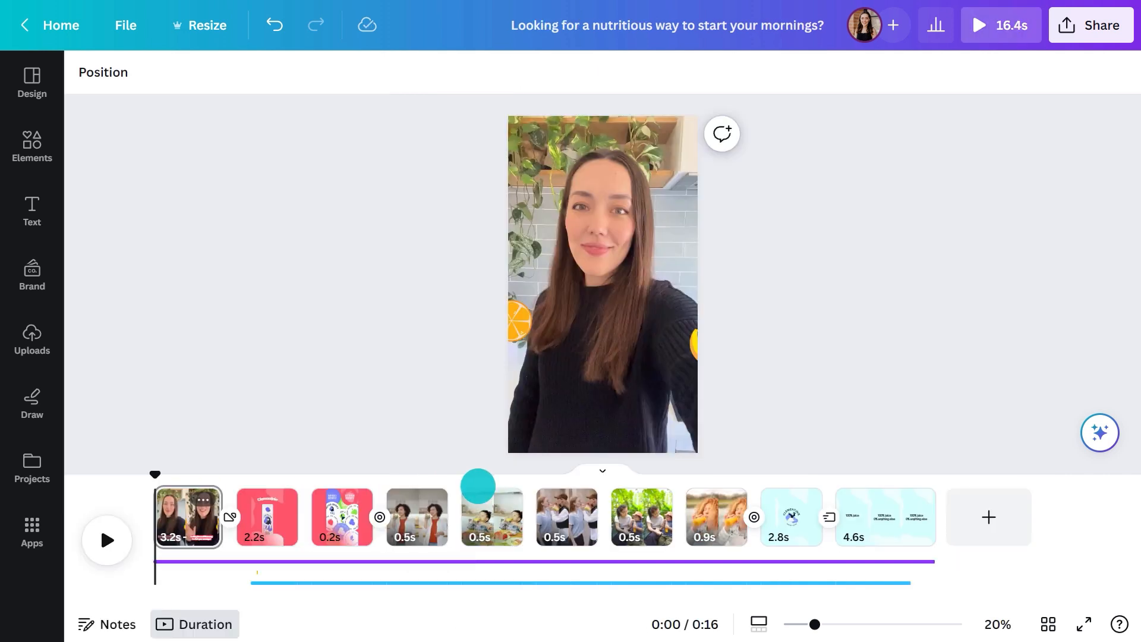
pyautogui.click(107, 535)
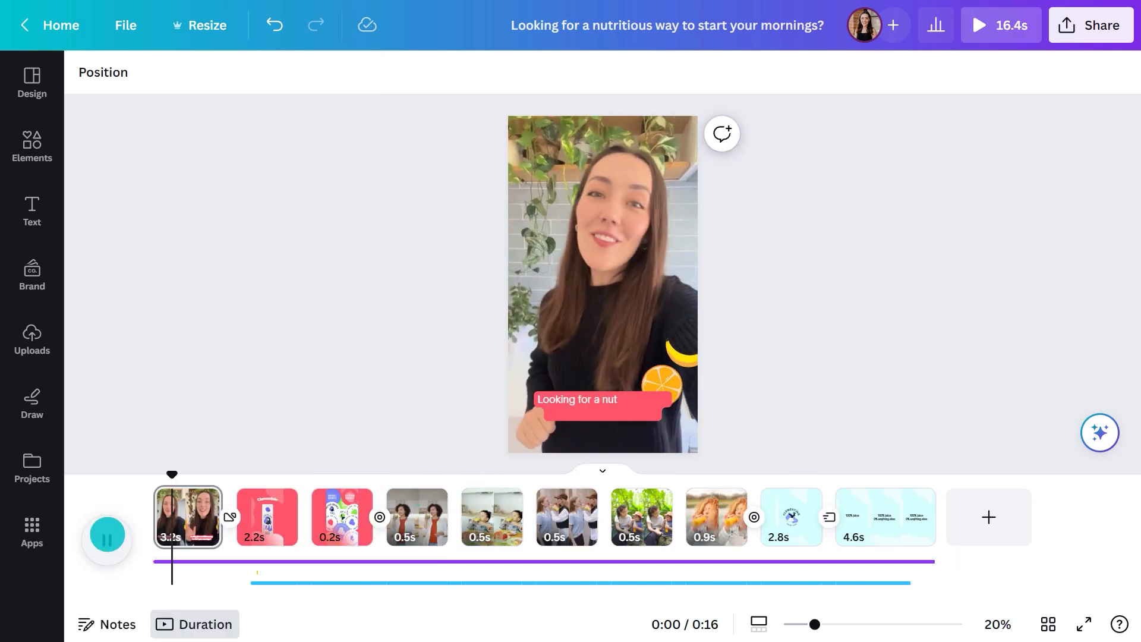